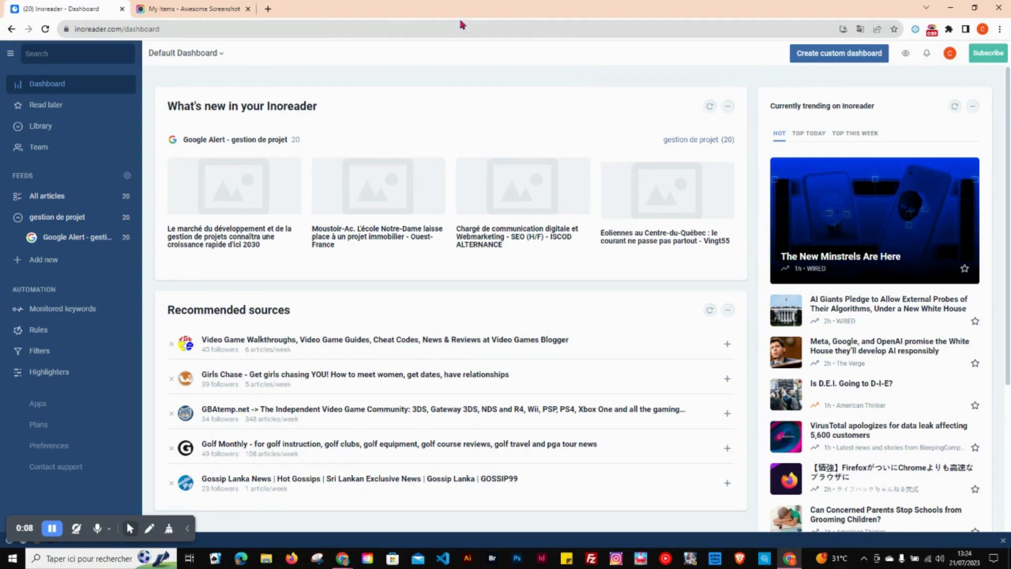
Step: Close the Awesome Screenshot page and look over the Dashboard, Read later, Library, Team and subscription plan pages
{"action": "left_click", "coordinate": [248, 9]}
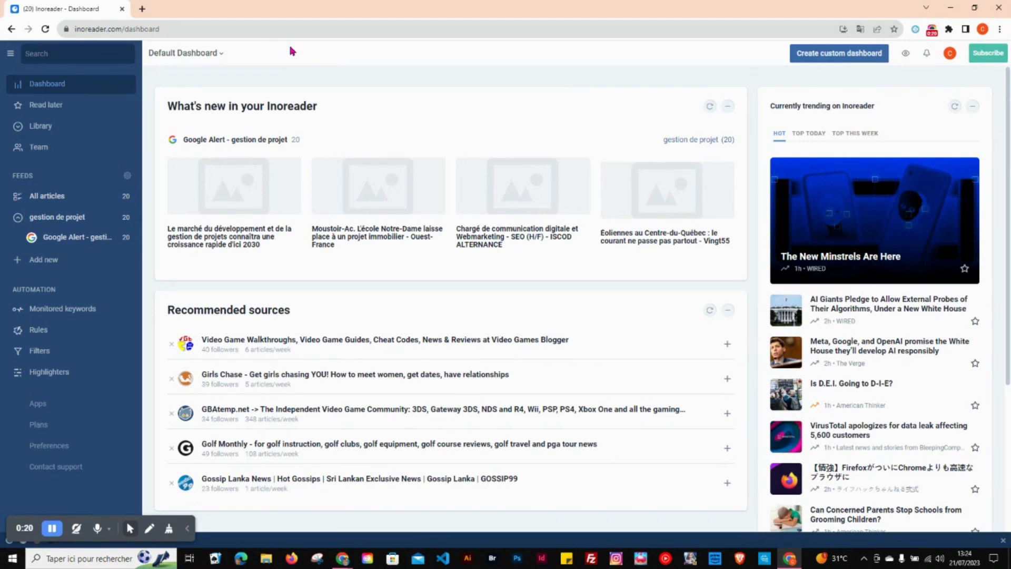
{"action": "left_click", "coordinate": [42, 87]}
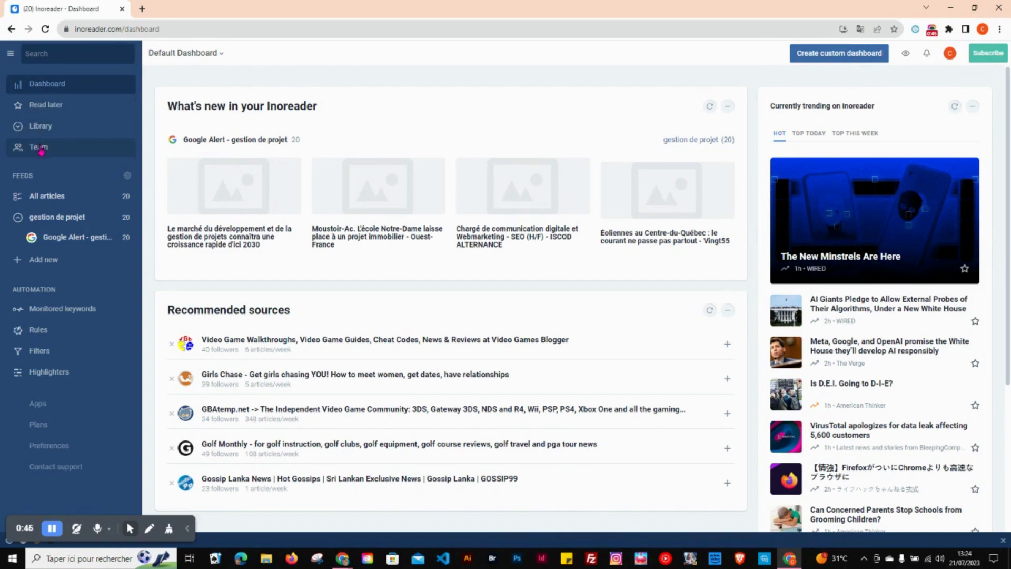
{"action": "left_click", "coordinate": [40, 104]}
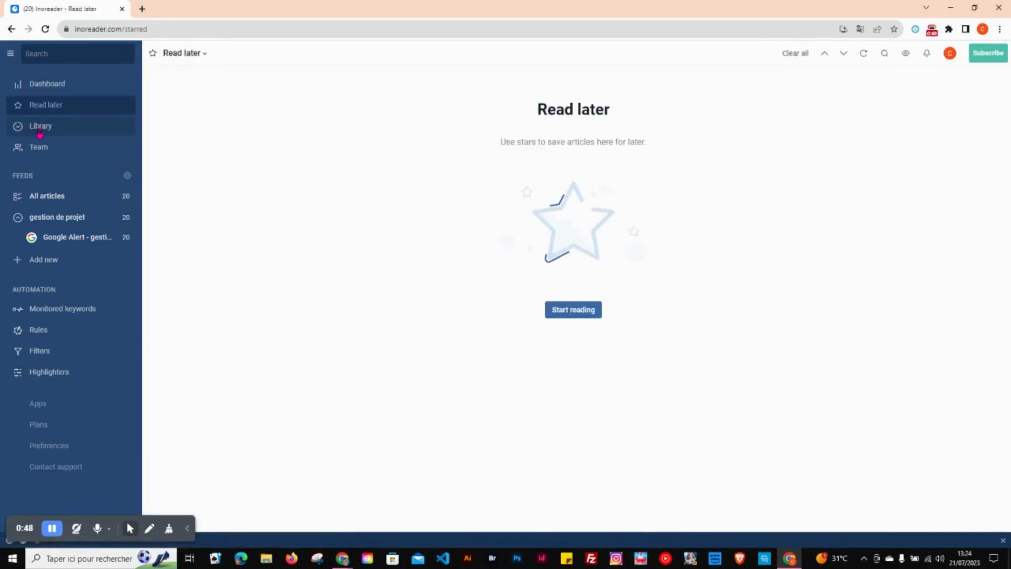
{"action": "left_click", "coordinate": [39, 129]}
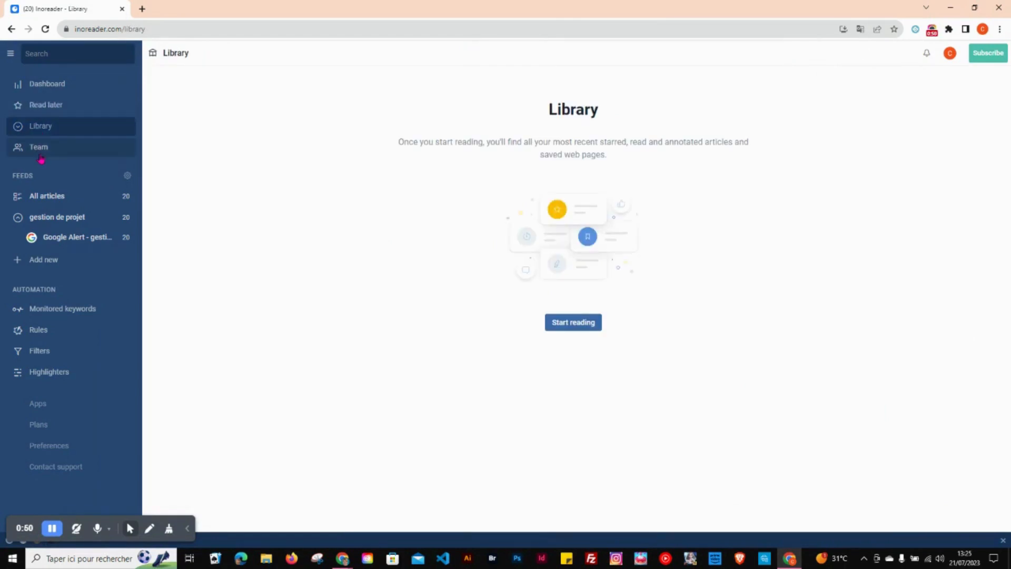
{"action": "left_click", "coordinate": [39, 150]}
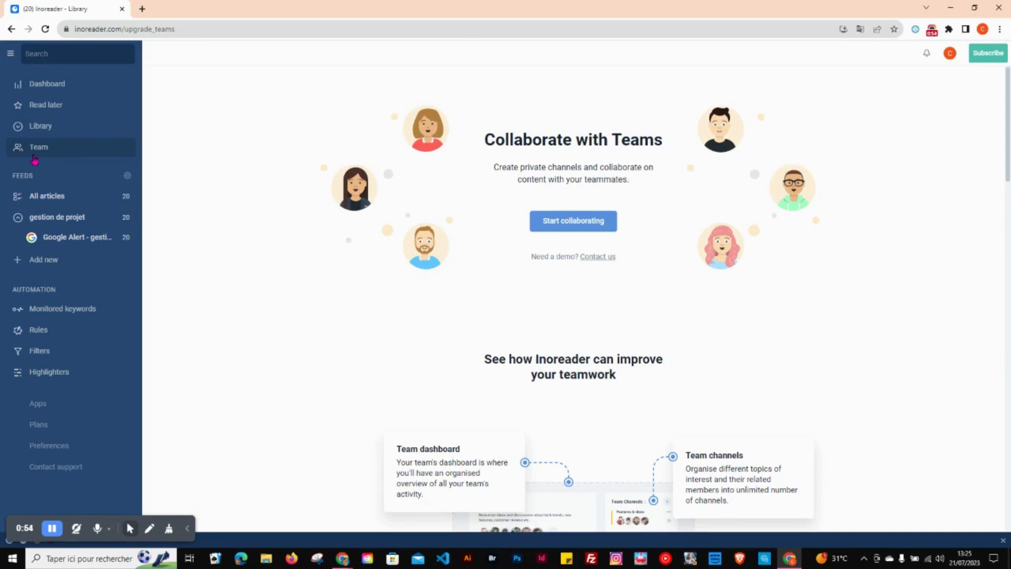
{"action": "left_click", "coordinate": [988, 53]}
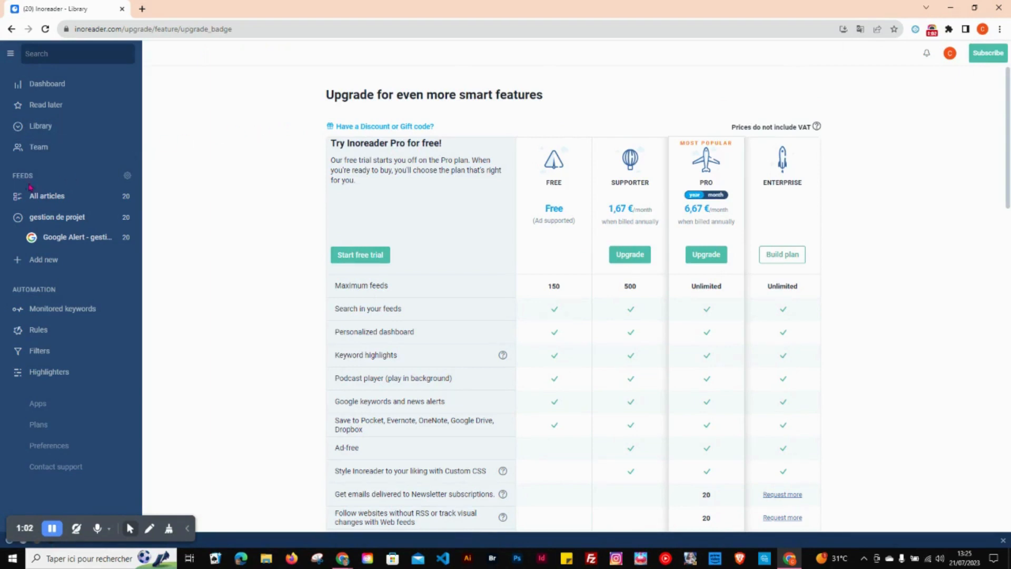
Step: View all articles, the Google Alert feed, the options for adding content and the gestion de projet folder
{"action": "left_click", "coordinate": [22, 199]}
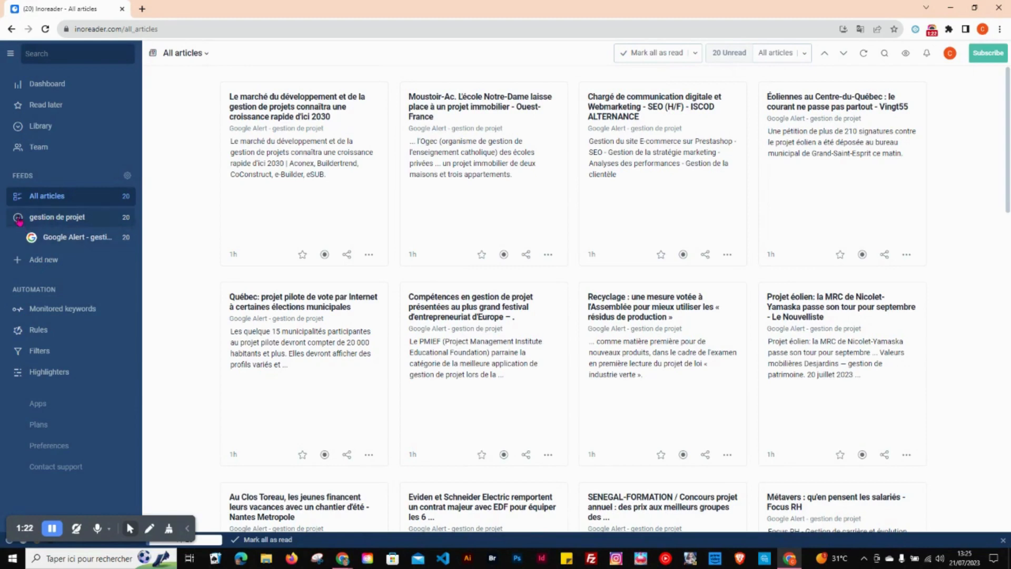
{"action": "left_click", "coordinate": [50, 238]}
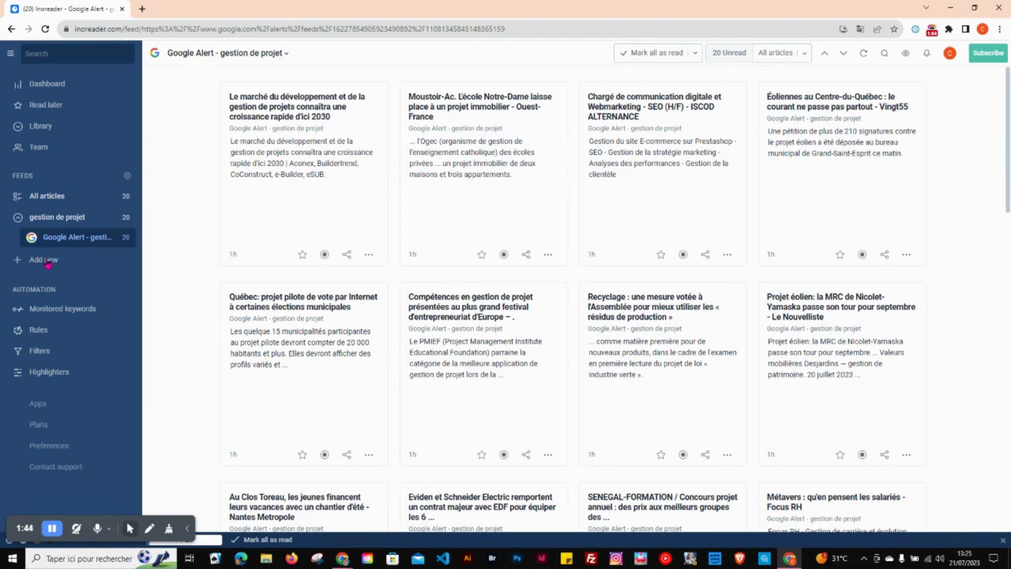
{"action": "left_click", "coordinate": [47, 262]}
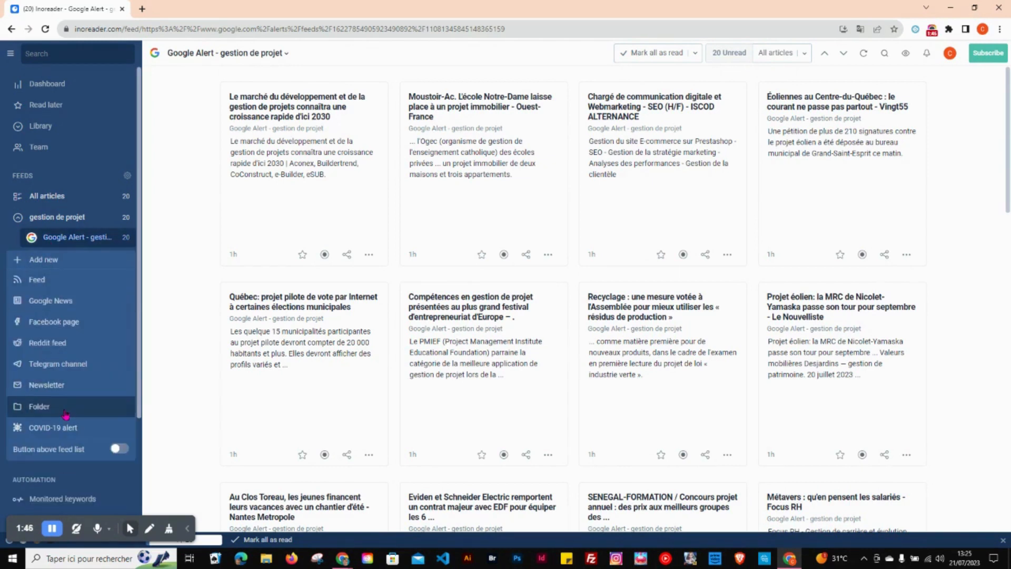
{"action": "left_click", "coordinate": [71, 220]}
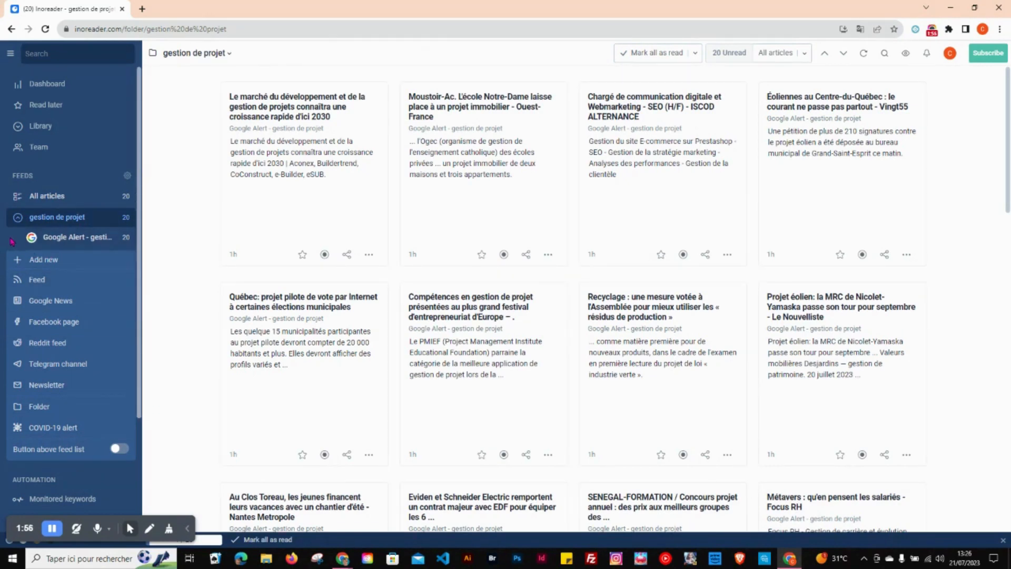
Step: Search for new feeds on "marketing digital" and check the same search among articles before returning to the feed results
{"action": "left_click", "coordinate": [27, 280]}
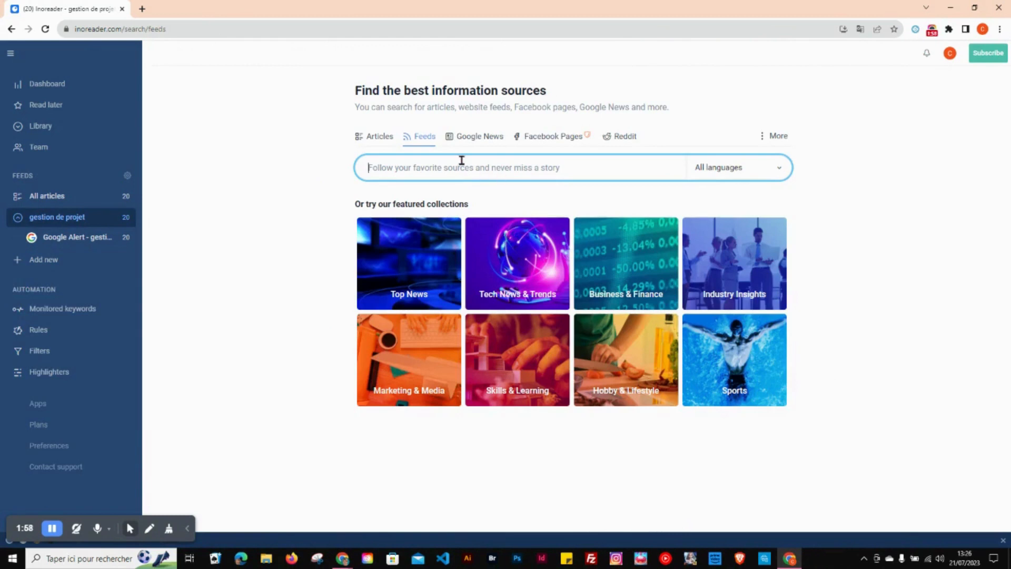
{"action": "left_click", "coordinate": [54, 266]}
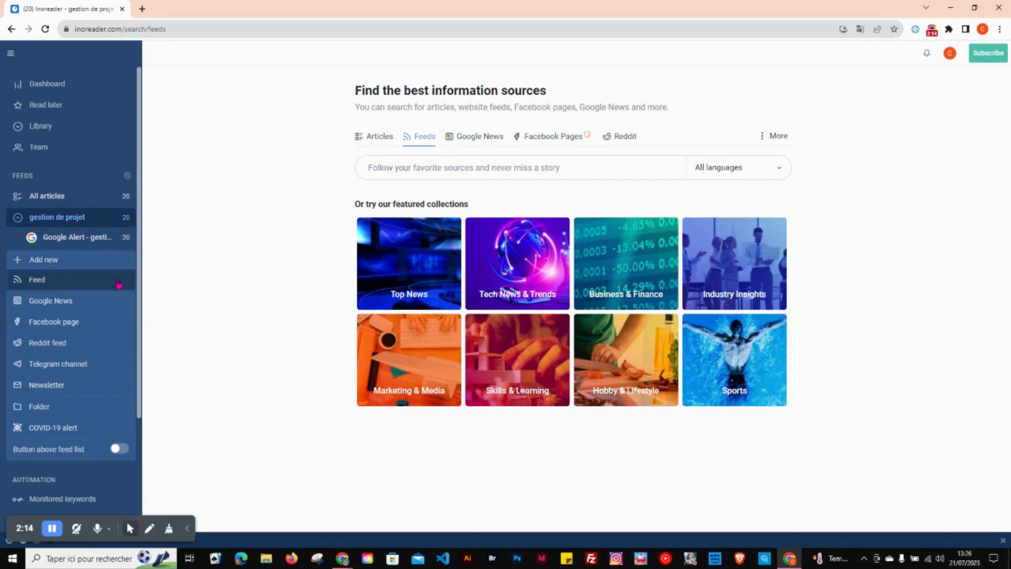
{"action": "left_click", "coordinate": [402, 167]}
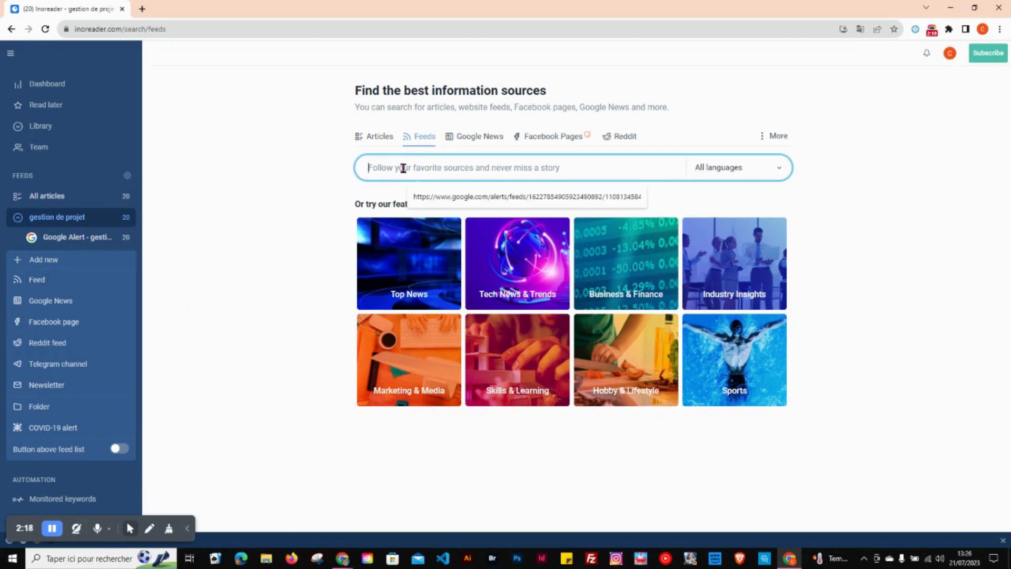
{"action": "type", "text": "marke"}
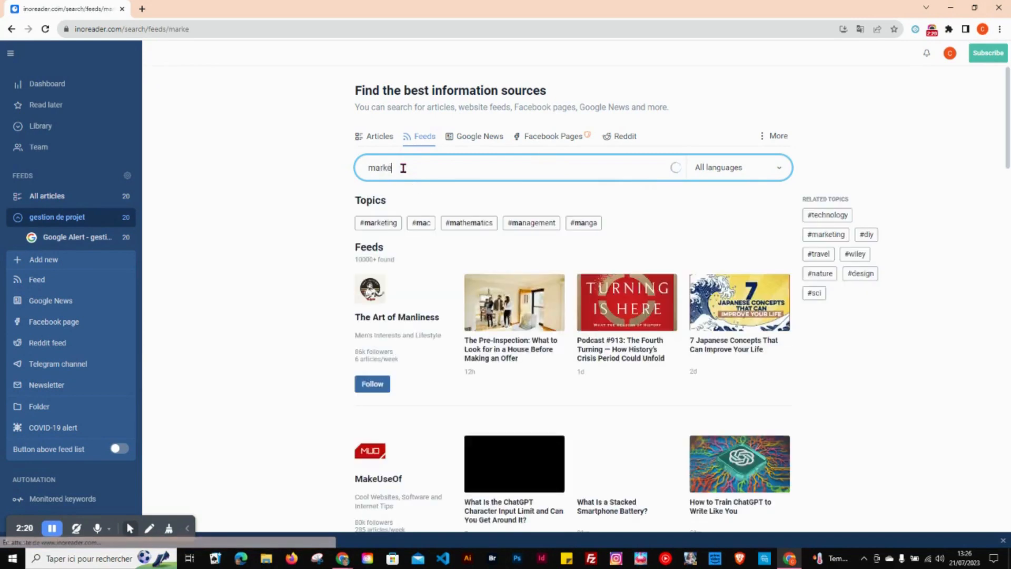
{"action": "type", "text": "ting"}
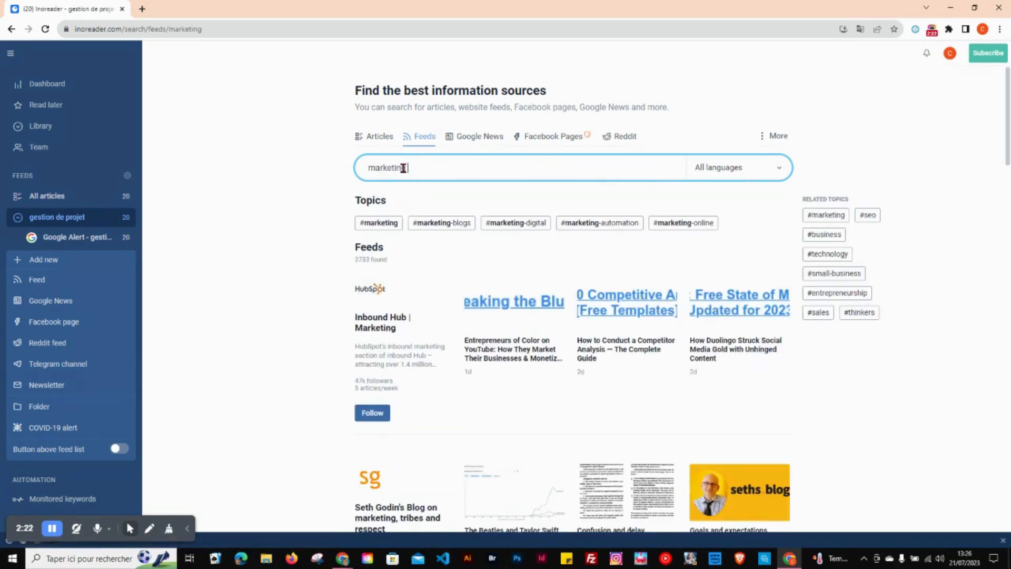
{"action": "type", "text": " digital"}
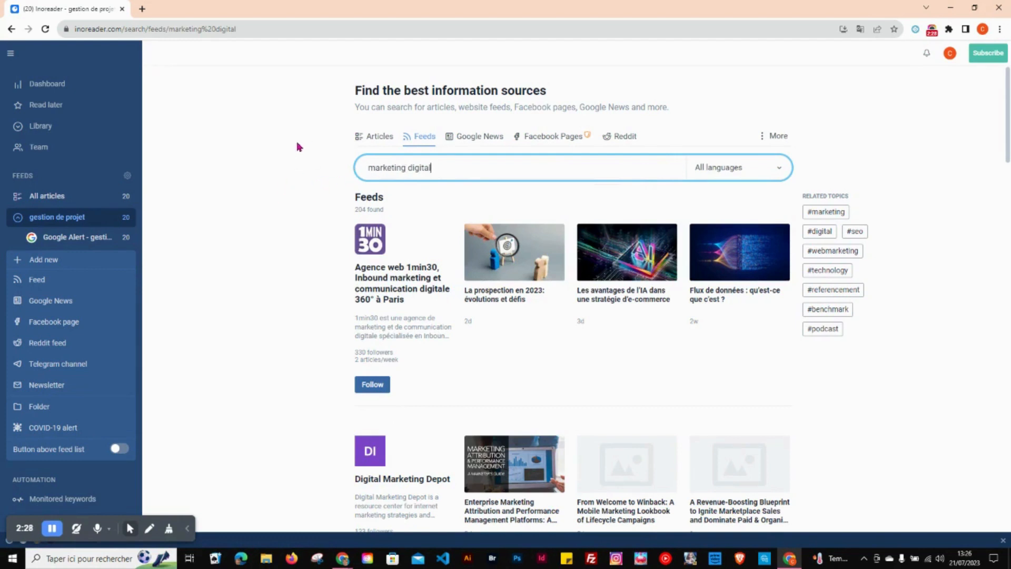
{"action": "left_click", "coordinate": [385, 139]}
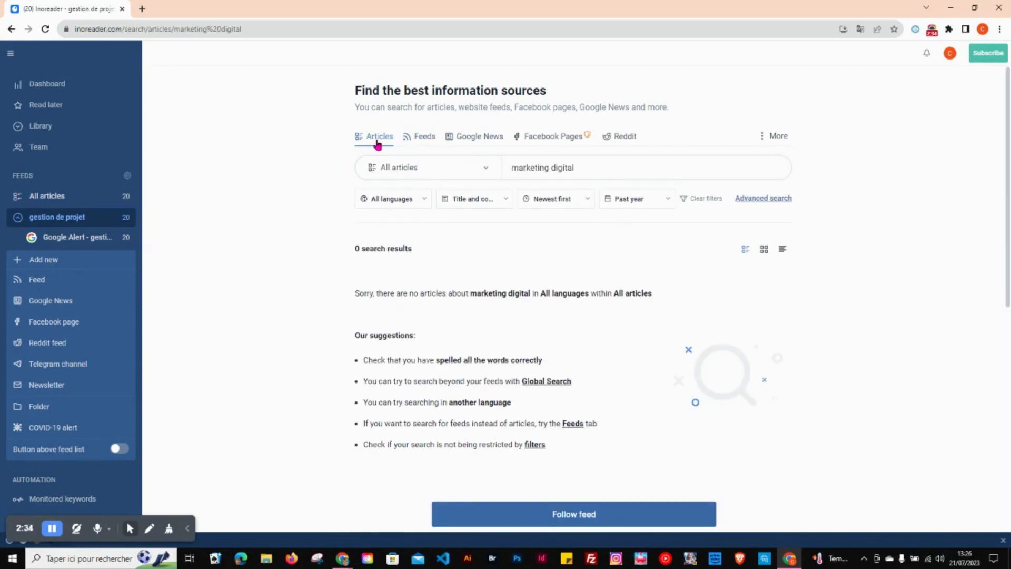
{"action": "left_click", "coordinate": [424, 141]}
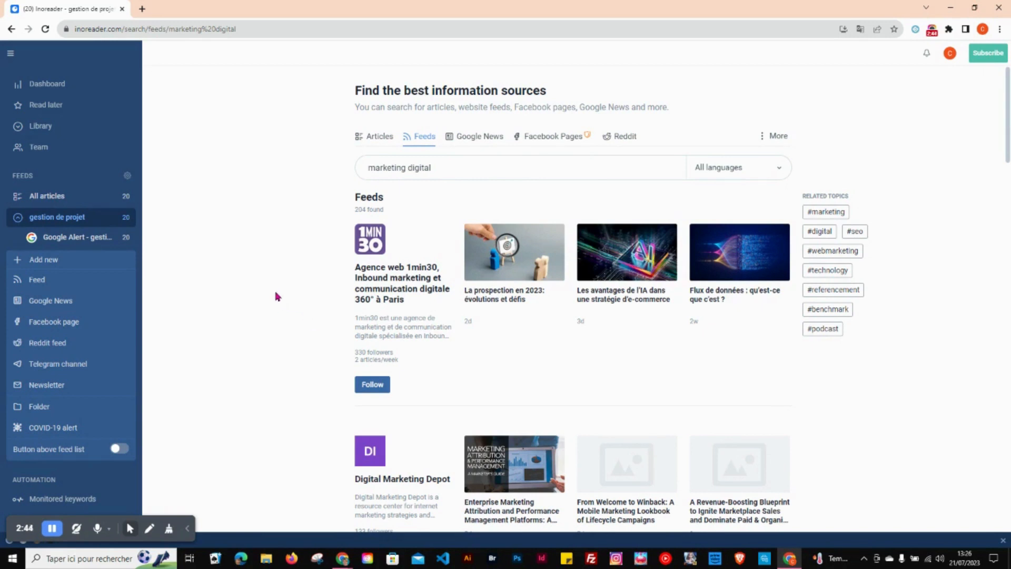
Step: Browse the feeds under the related topics #marketing and #digital from the "marketing digital" results
{"action": "left_click", "coordinate": [813, 213]}
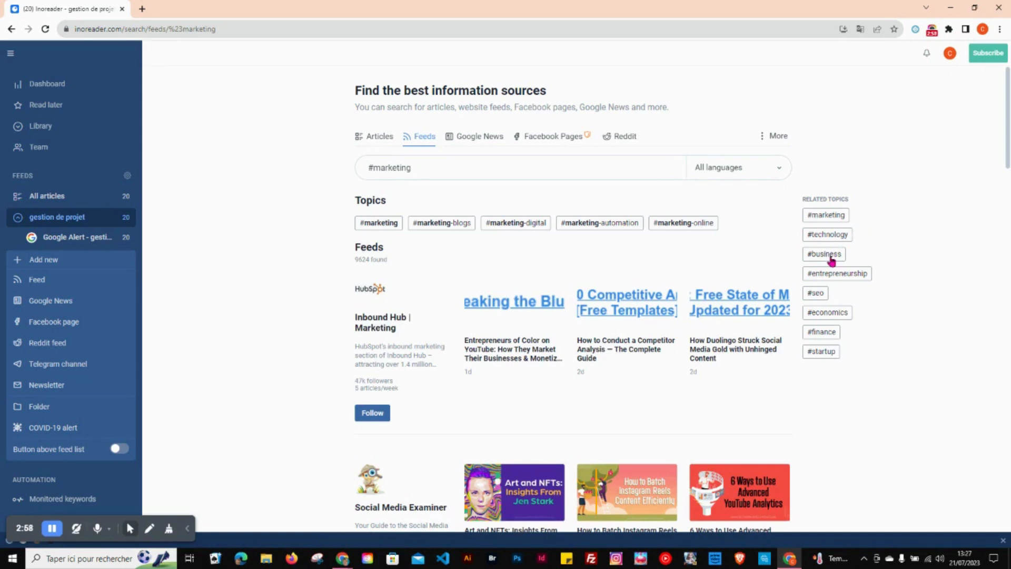
{"action": "left_click", "coordinate": [12, 29]}
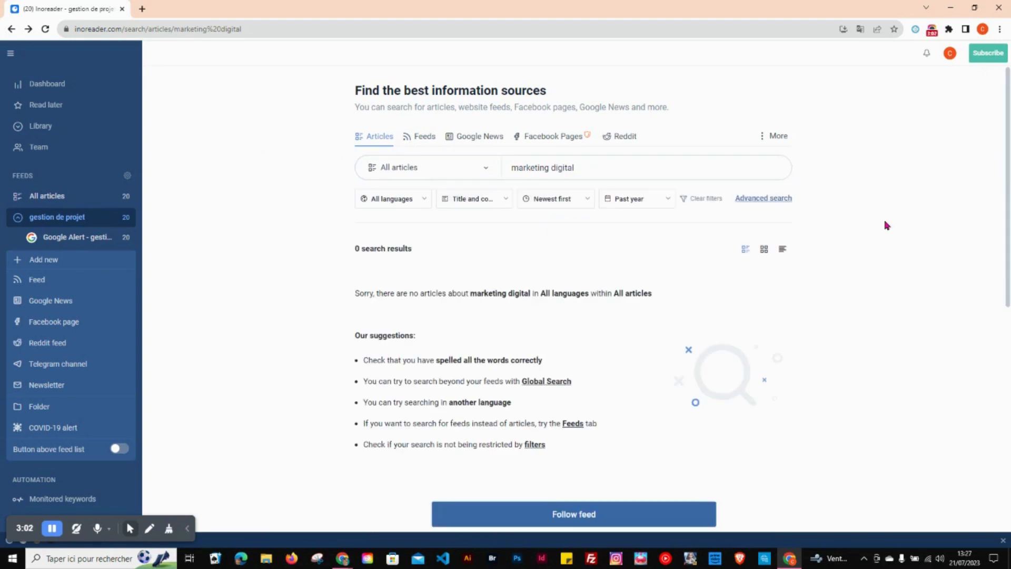
{"action": "left_click", "coordinate": [425, 137]}
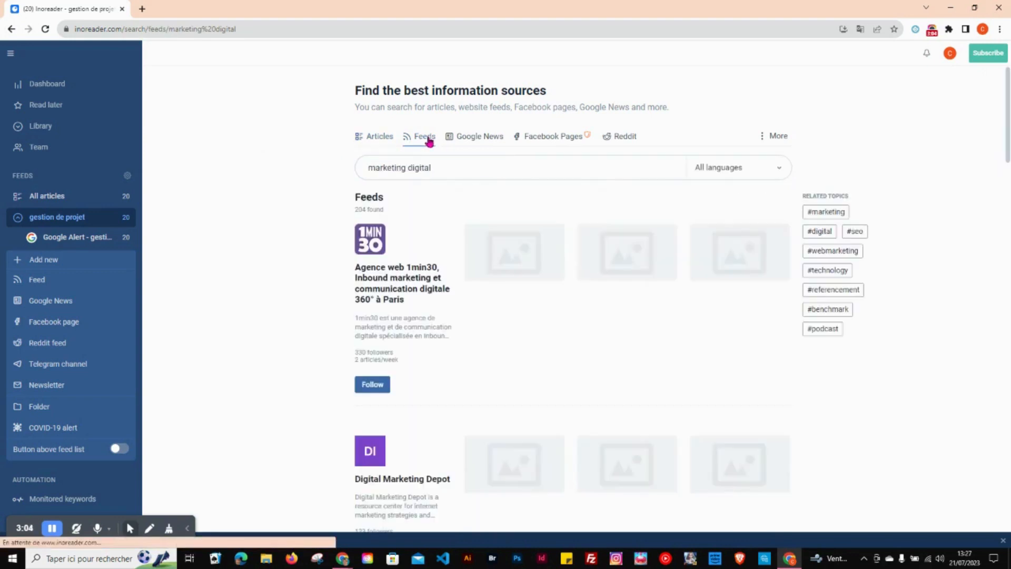
{"action": "left_click", "coordinate": [820, 232]}
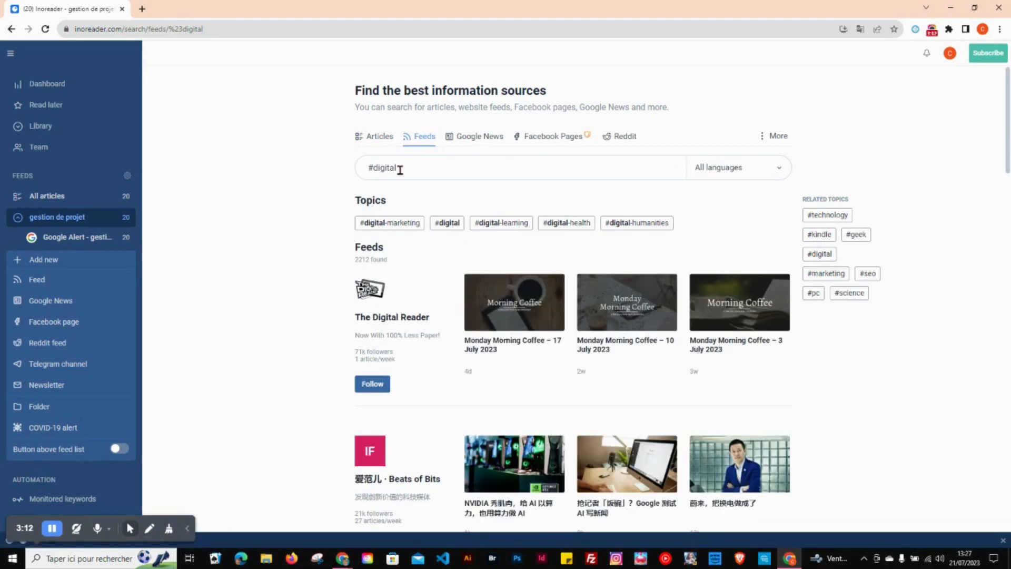
Step: Search the feeds for #marketing, narrow to the #marketing-digital topic and look through the suggested feeds
{"action": "left_click_drag", "start_coordinate": [401, 168], "coordinate": [345, 172]}
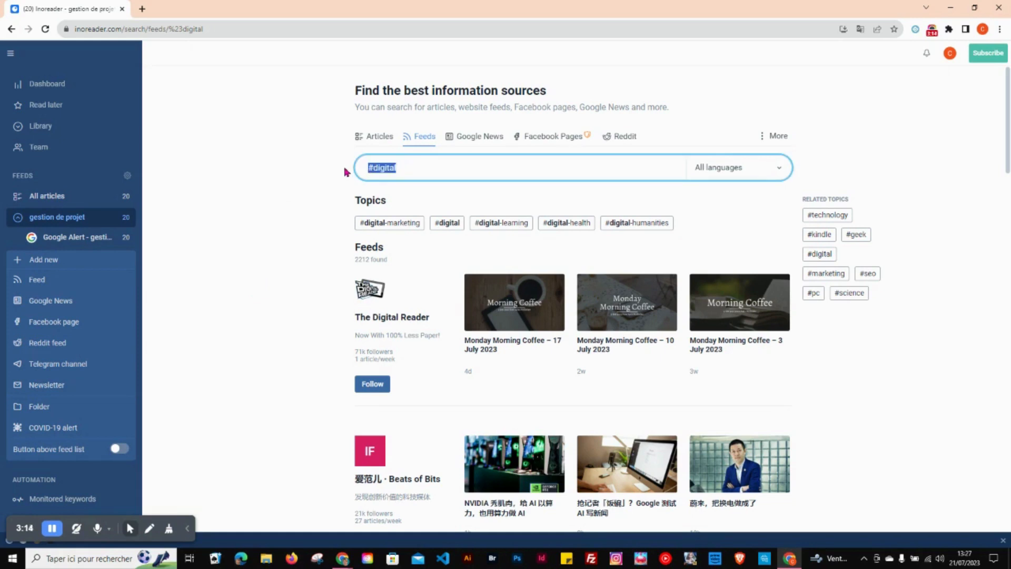
{"action": "type", "text": "#mar"}
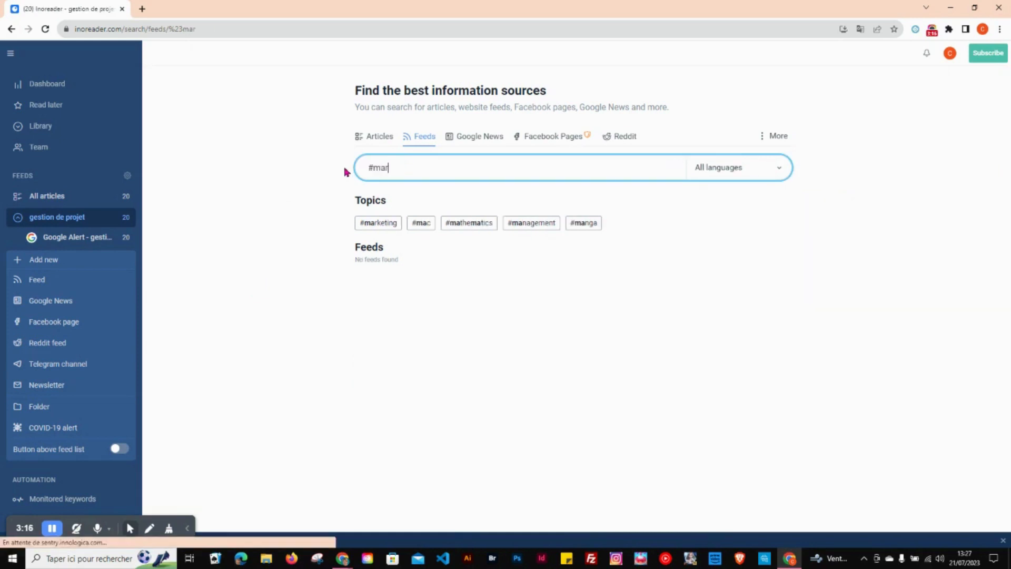
{"action": "type", "text": "keting"}
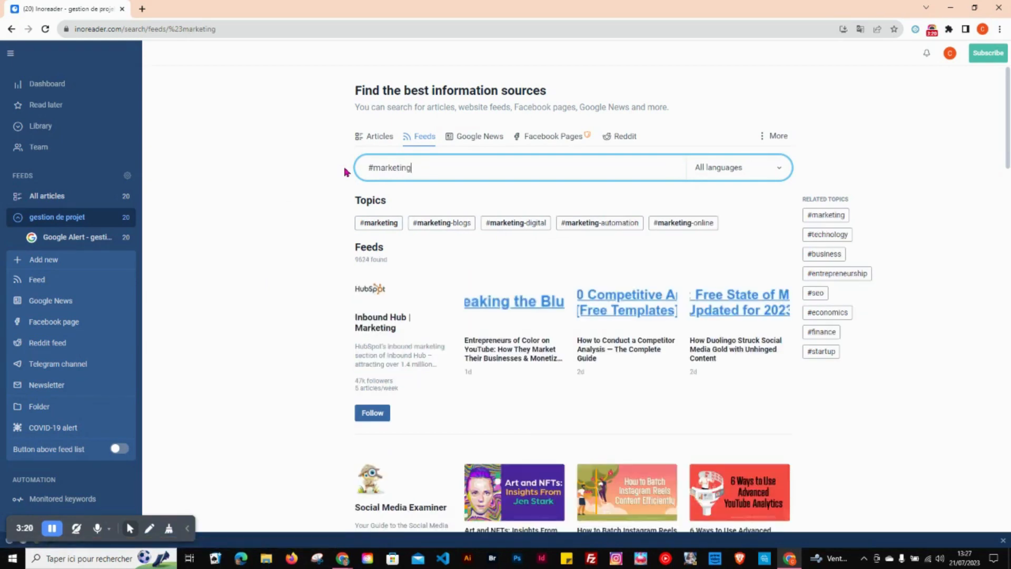
{"action": "left_click", "coordinate": [503, 224]}
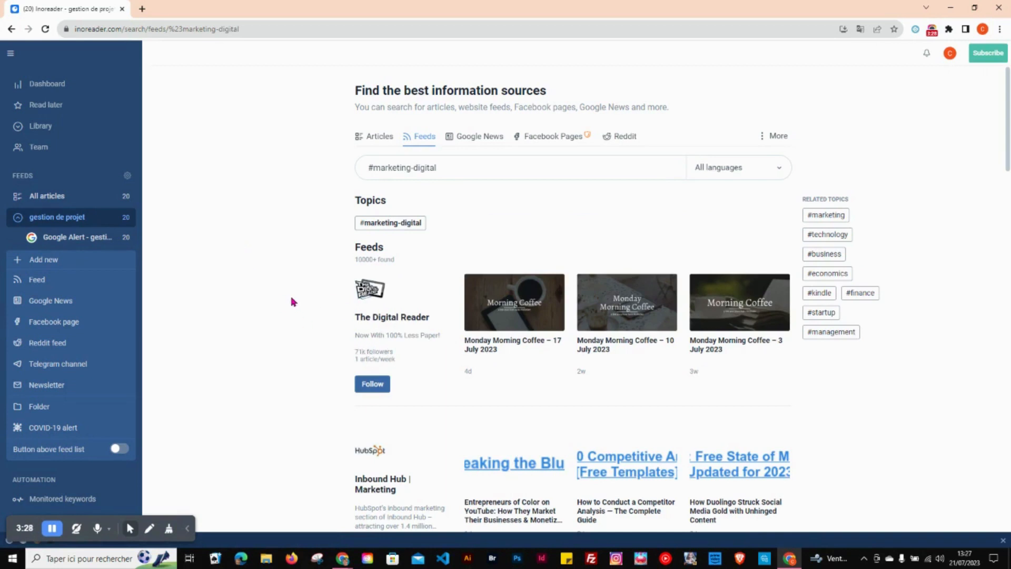
{"action": "scroll", "coordinate": [293, 302], "scroll_direction": "down", "scroll_amount": 3}
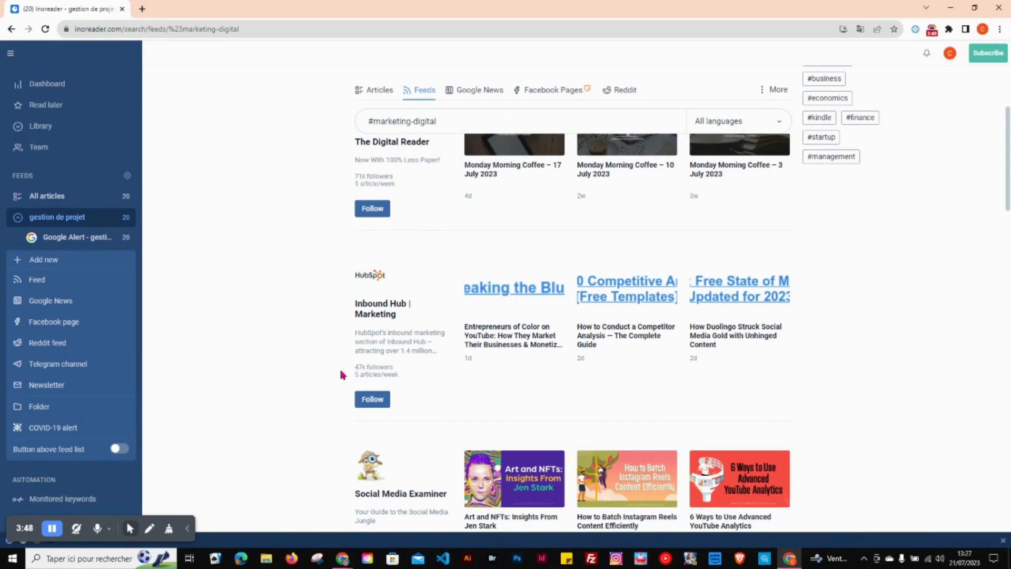
{"action": "scroll", "coordinate": [300, 354], "scroll_direction": "down", "scroll_amount": 4}
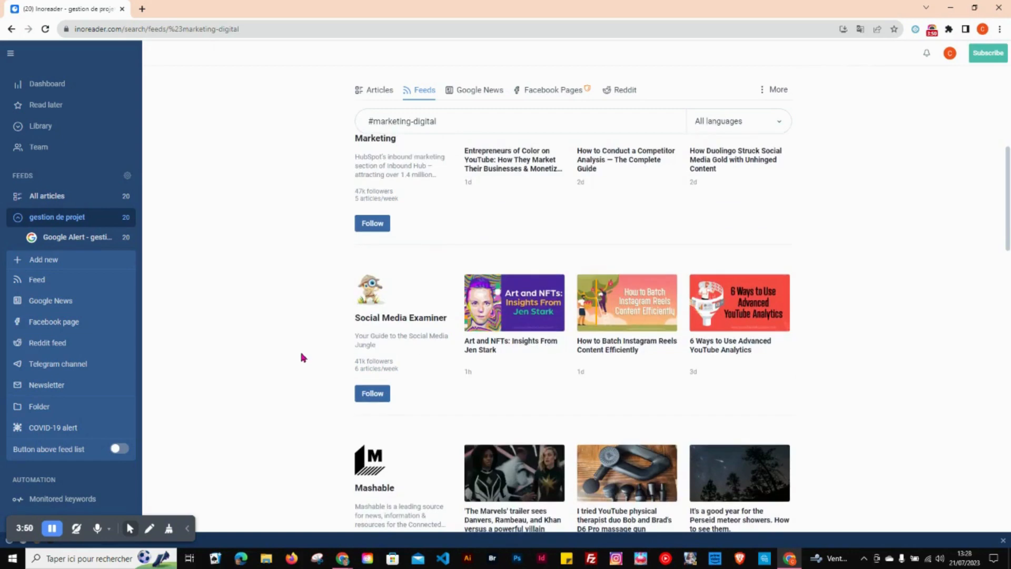
{"action": "scroll", "coordinate": [300, 353], "scroll_direction": "down", "scroll_amount": 3}
{"action": "scroll", "coordinate": [301, 354], "scroll_direction": "down", "scroll_amount": 10}
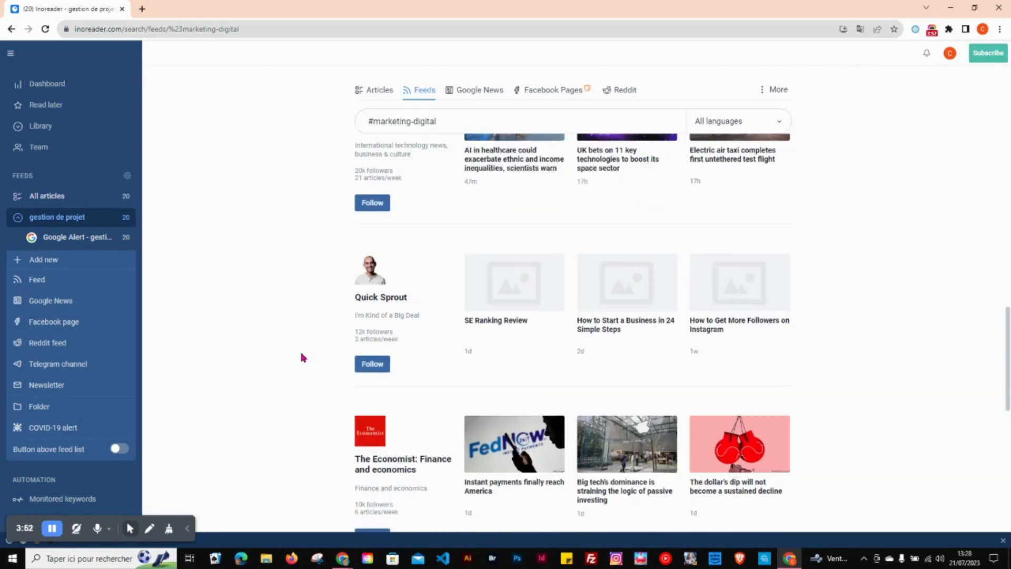
{"action": "scroll", "coordinate": [302, 357], "scroll_direction": "down", "scroll_amount": 10}
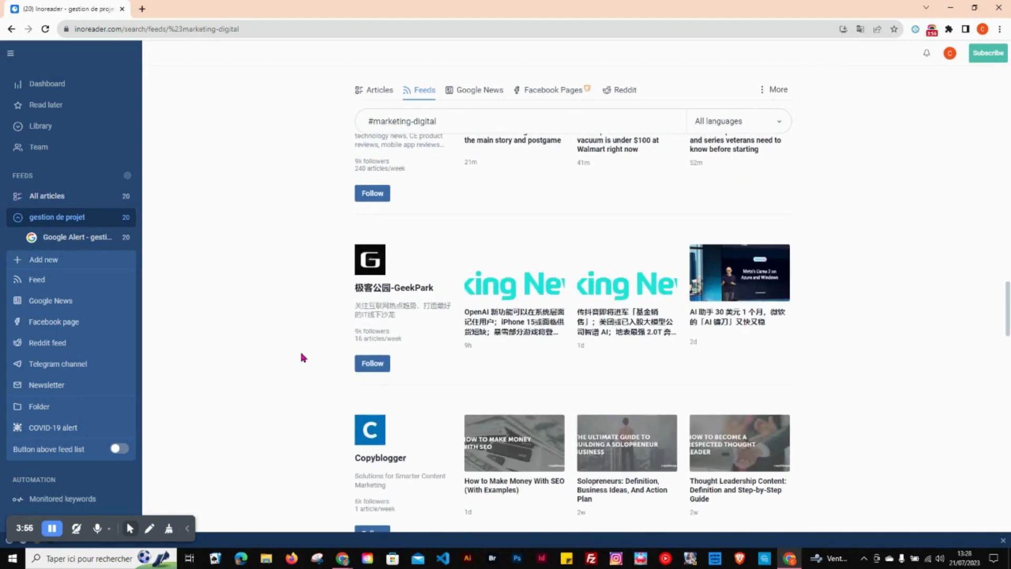
{"action": "scroll", "coordinate": [301, 357], "scroll_direction": "up", "scroll_amount": 20}
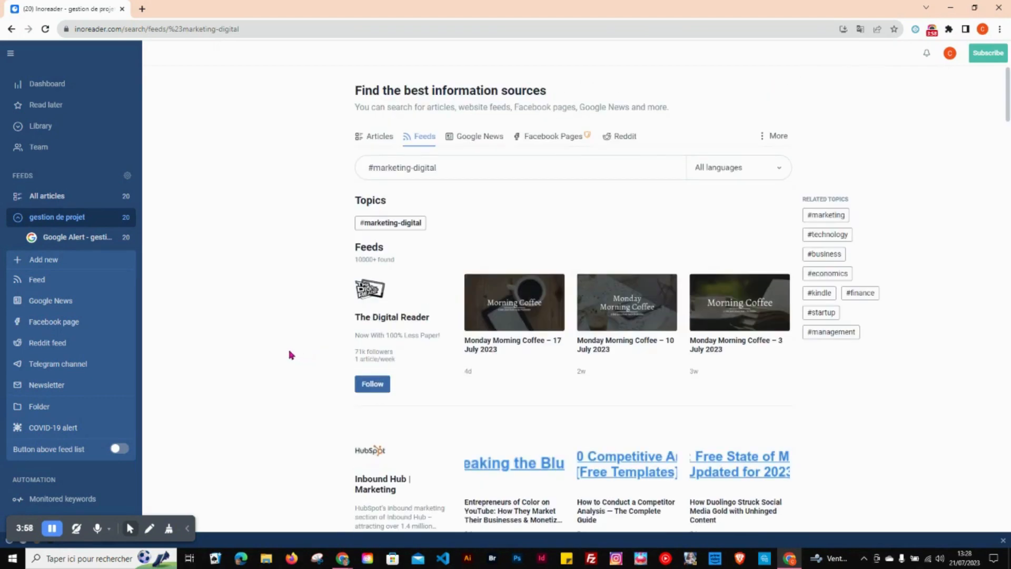
Step: Search the feeds for "bdm" and follow the Données personnelles – BDM feed
{"action": "left_click_drag", "start_coordinate": [441, 168], "coordinate": [361, 167]}
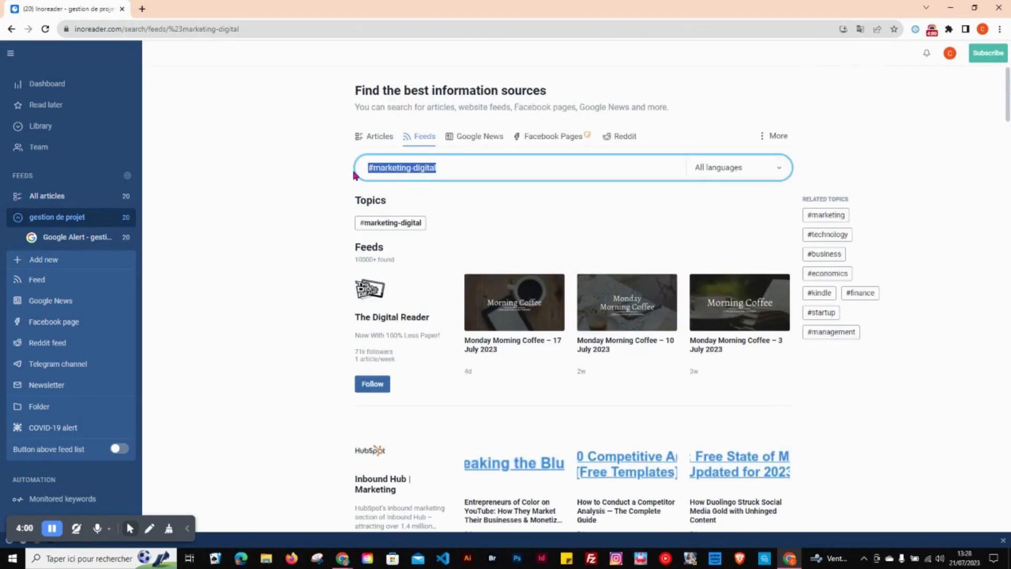
{"action": "type", "text": "bdm"}
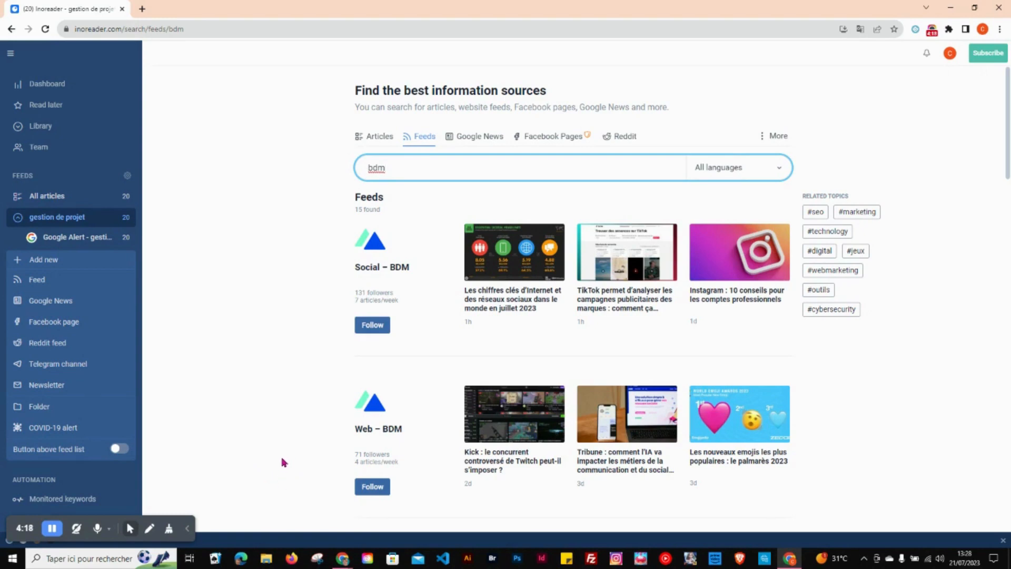
{"action": "scroll", "coordinate": [285, 463], "scroll_direction": "down", "scroll_amount": 3}
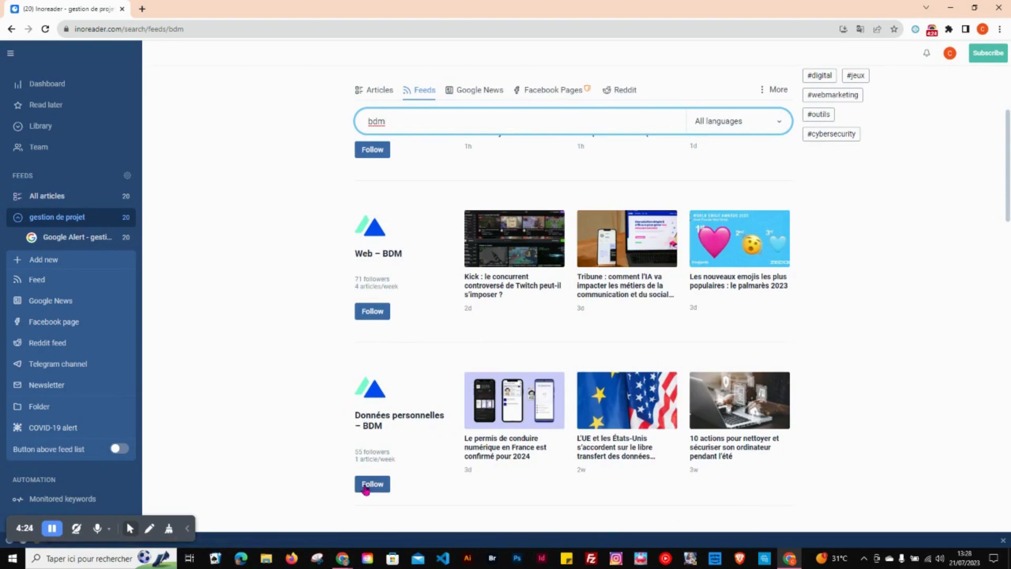
{"action": "scroll", "coordinate": [415, 449], "scroll_direction": "down", "scroll_amount": 3}
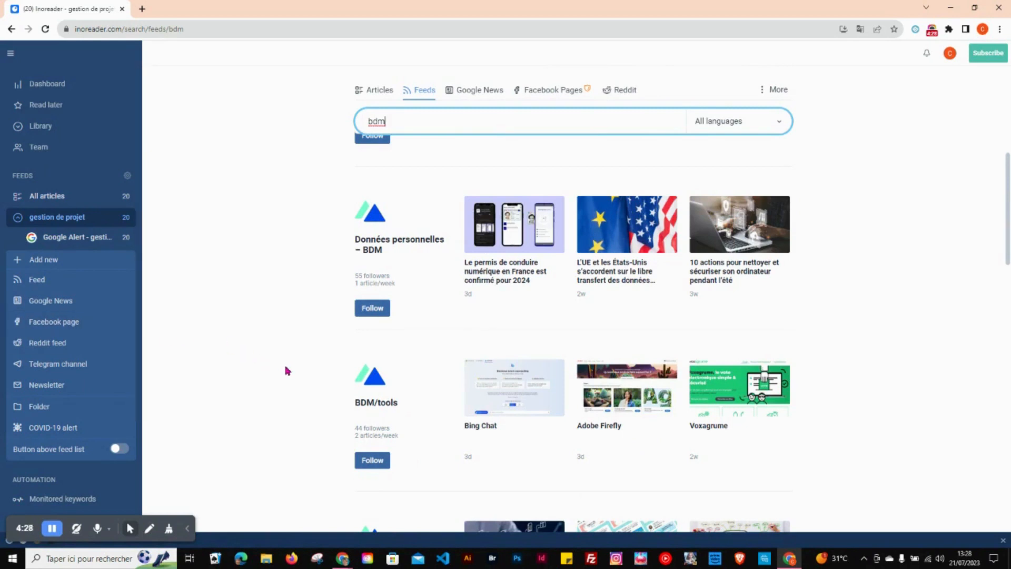
{"action": "left_click", "coordinate": [370, 310]}
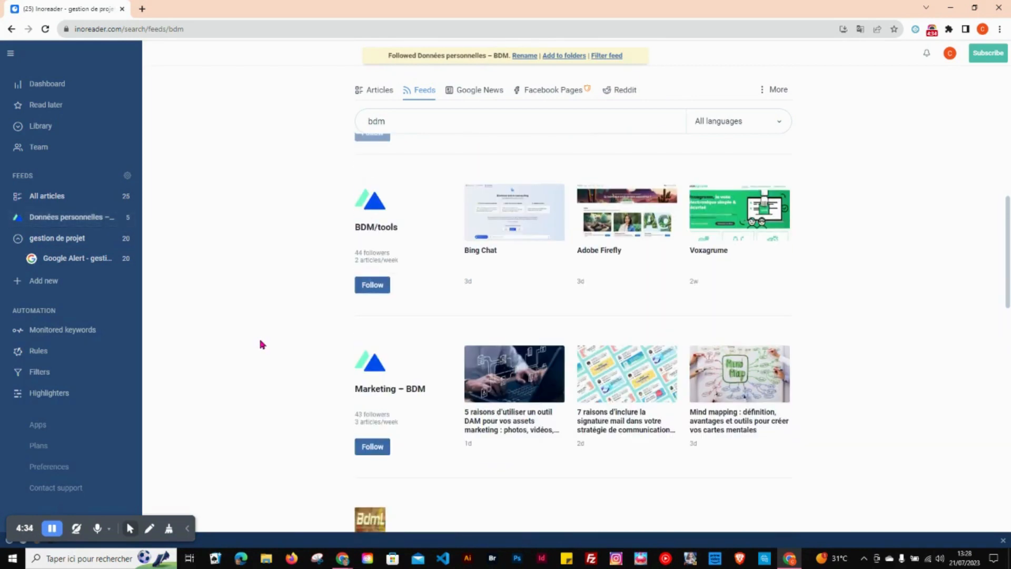
Step: Follow the Marketing – BDM feed from the "bdm" results
{"action": "left_click", "coordinate": [371, 450]}
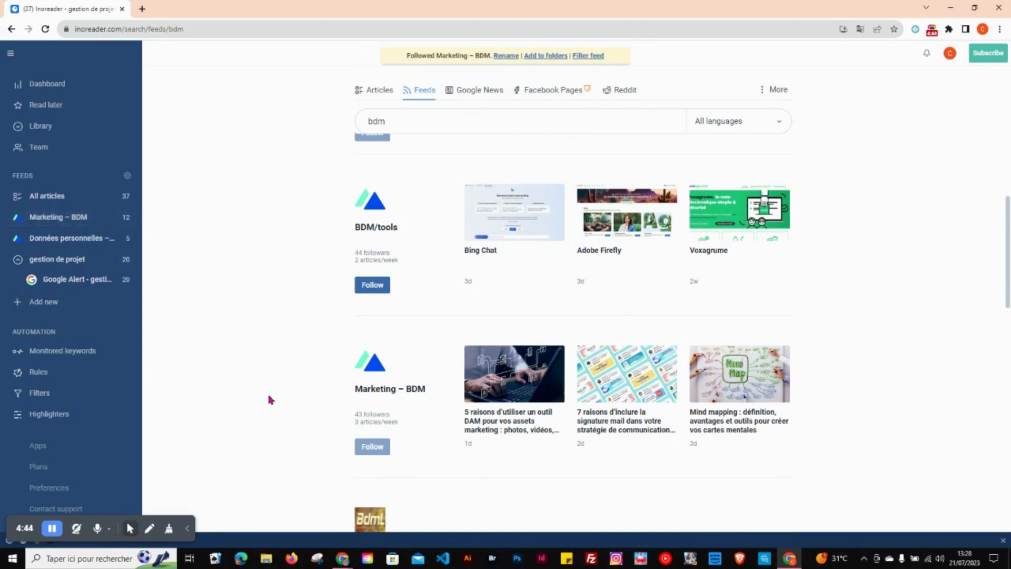
{"action": "scroll", "coordinate": [266, 279], "scroll_direction": "up", "scroll_amount": 4}
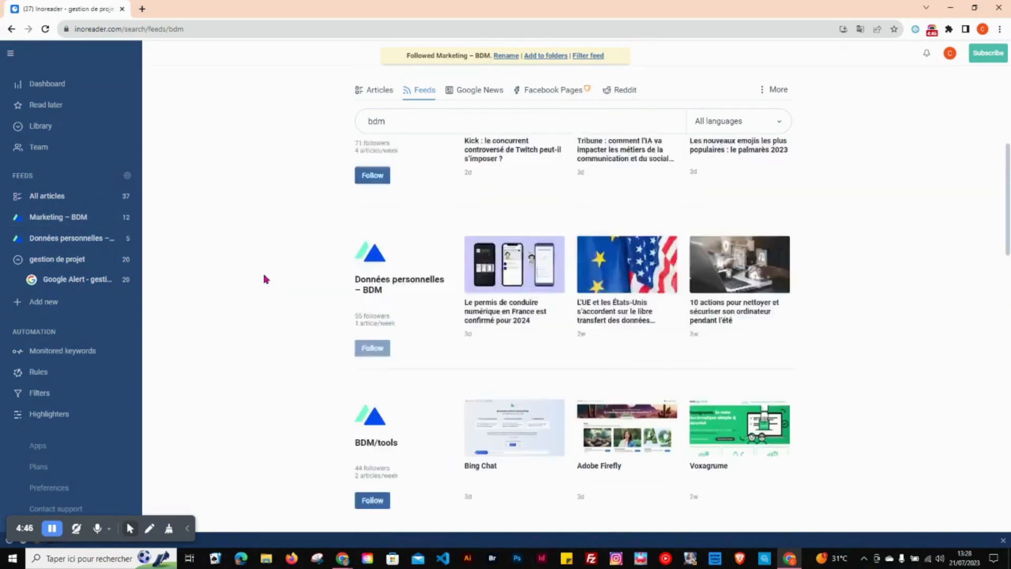
{"action": "scroll", "coordinate": [266, 279], "scroll_direction": "up", "scroll_amount": 6}
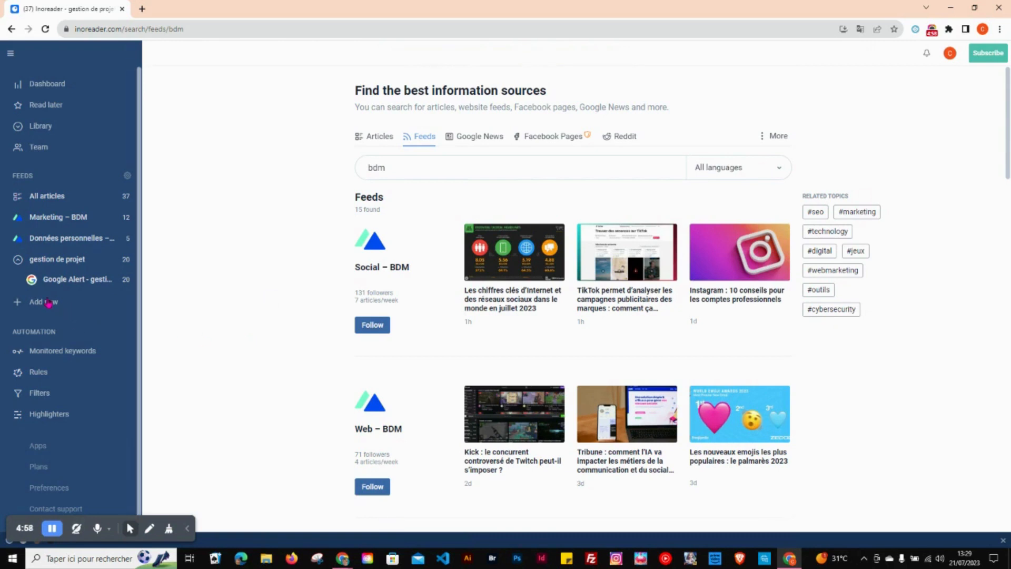
Step: Create a new folder named "Marketing digital" containing the Marketing – BDM feed
{"action": "left_click", "coordinate": [48, 303]}
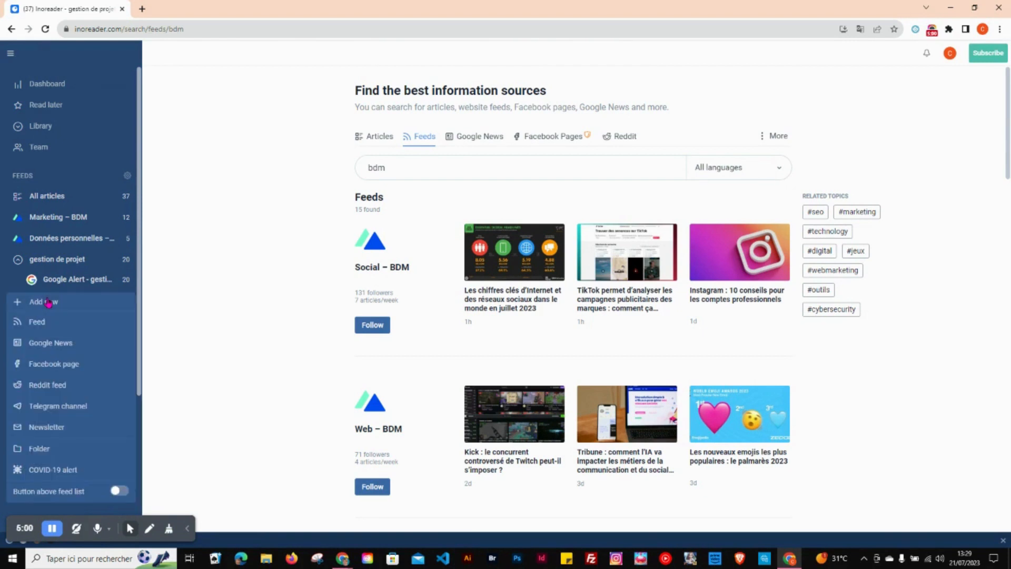
{"action": "left_click", "coordinate": [59, 449]}
{"action": "left_click", "coordinate": [446, 246]}
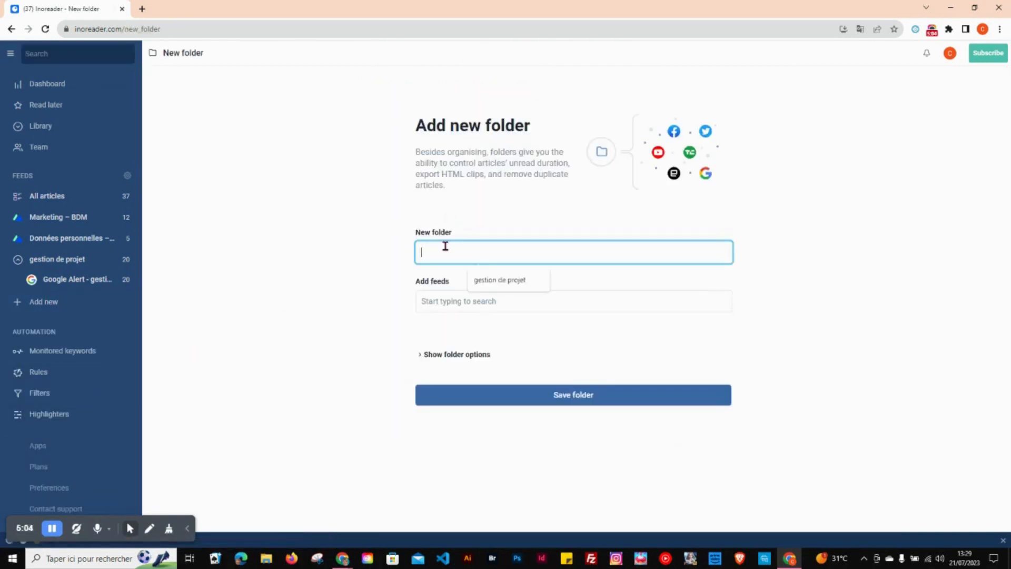
{"action": "type", "text": "Mark"}
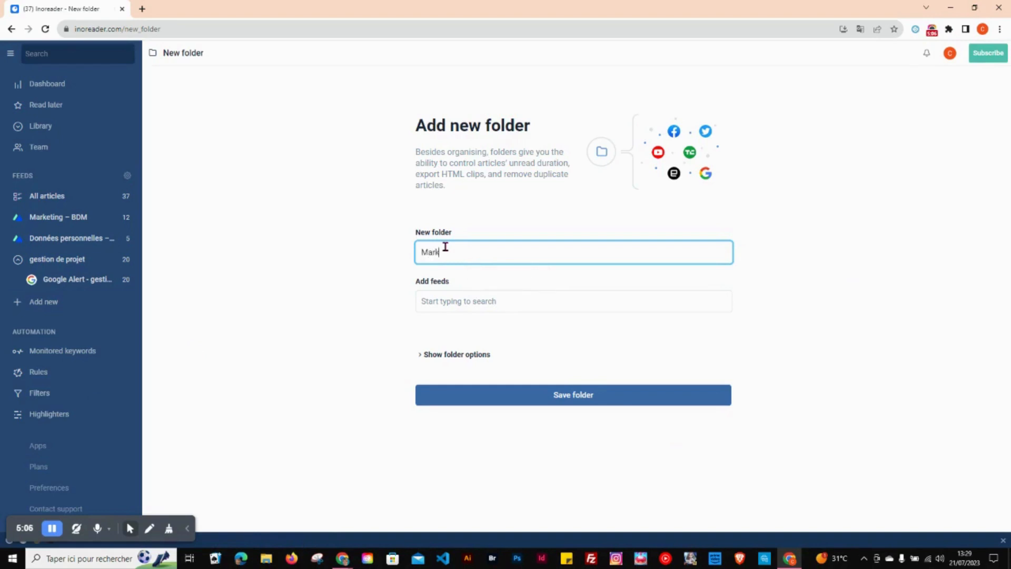
{"action": "type", "text": "eting digital"}
{"action": "left_click", "coordinate": [443, 302]}
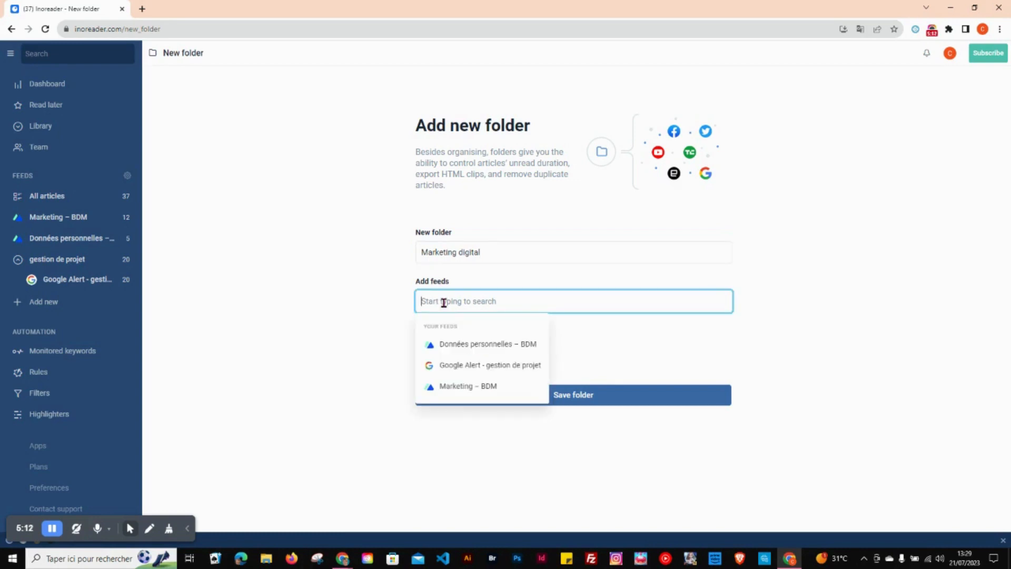
{"action": "left_click", "coordinate": [462, 391]}
{"action": "left_click", "coordinate": [487, 463]}
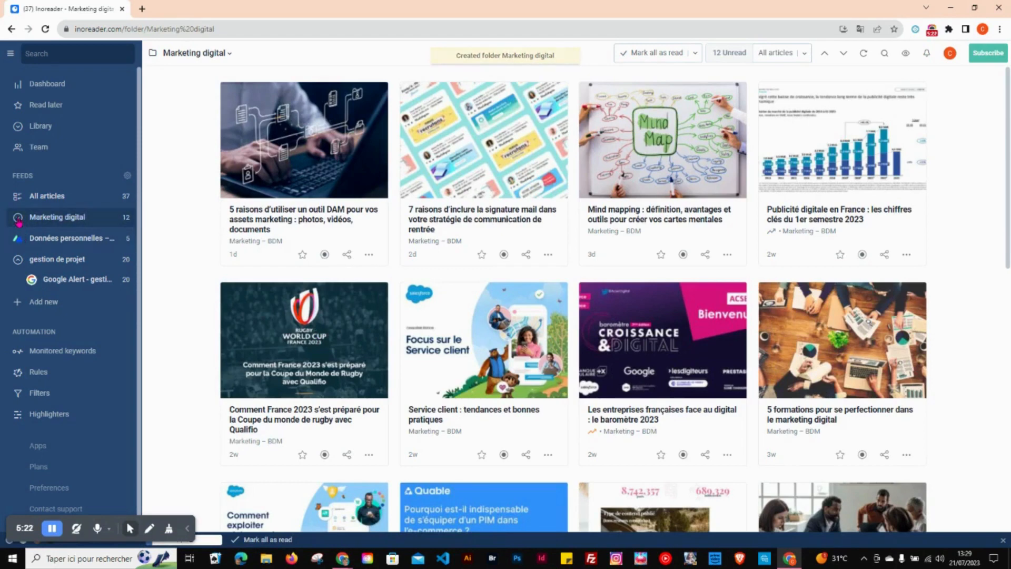
Step: Expand the Marketing digital folder to show its feed and look through the folder's articles
{"action": "left_click", "coordinate": [18, 218]}
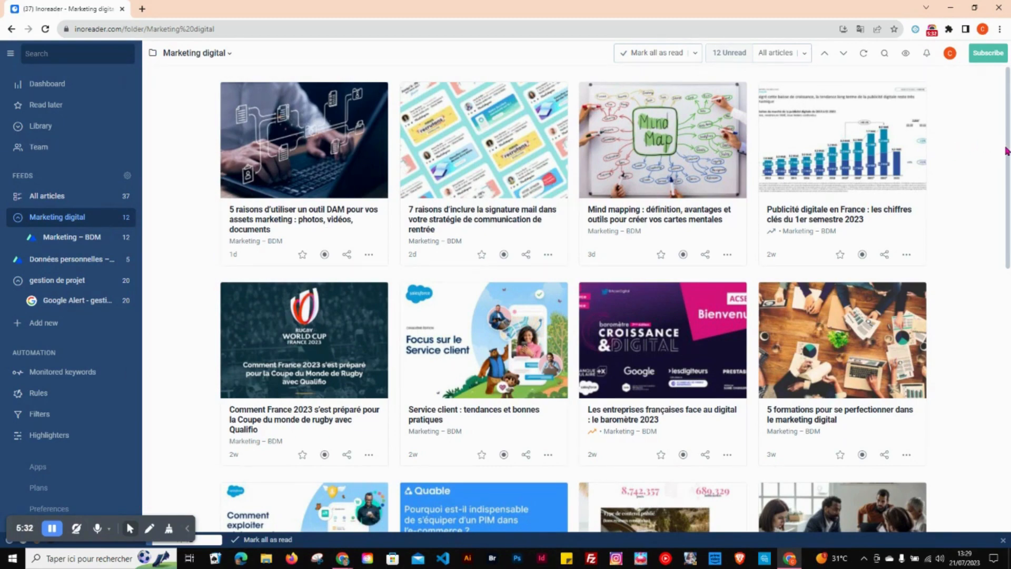
{"action": "scroll", "coordinate": [1006, 151], "scroll_direction": "down", "scroll_amount": 4}
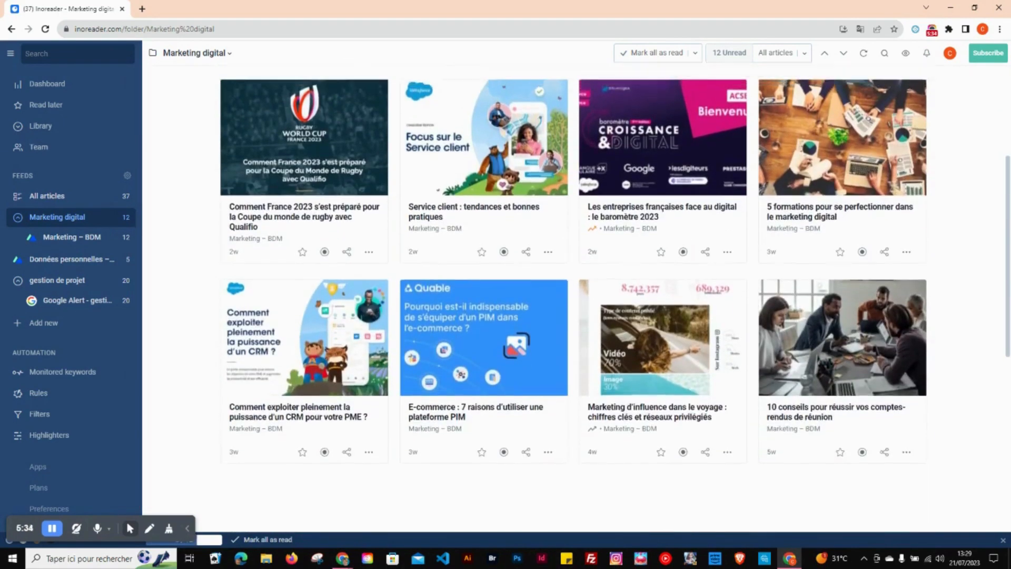
{"action": "scroll", "coordinate": [1006, 151], "scroll_direction": "up", "scroll_amount": 4}
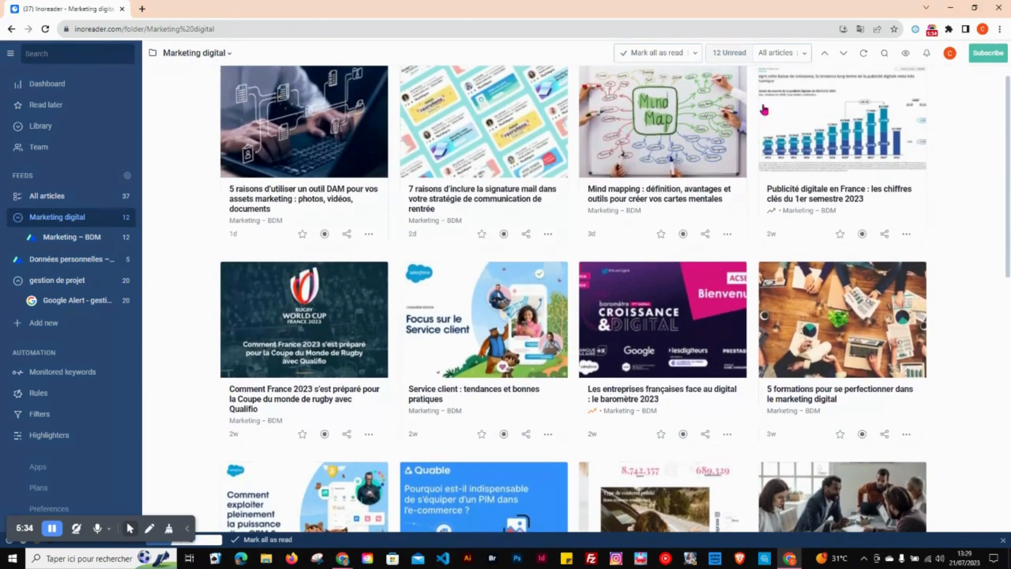
Step: Create a new folder named "RGPD" containing the Données personnelles – BDM feed and expand it in the feed list
{"action": "left_click", "coordinate": [31, 325]}
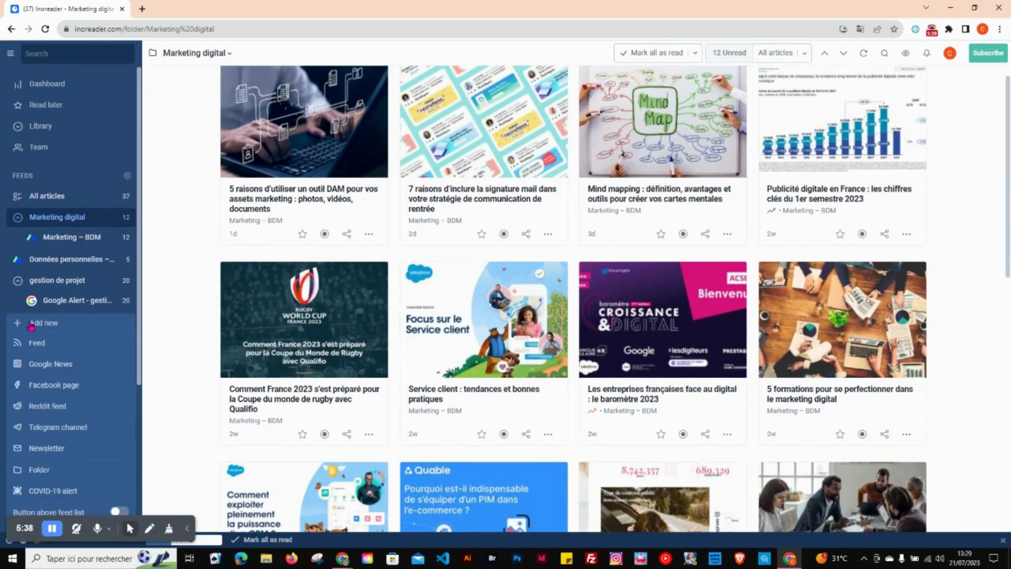
{"action": "left_click", "coordinate": [35, 474]}
{"action": "left_click", "coordinate": [447, 249]}
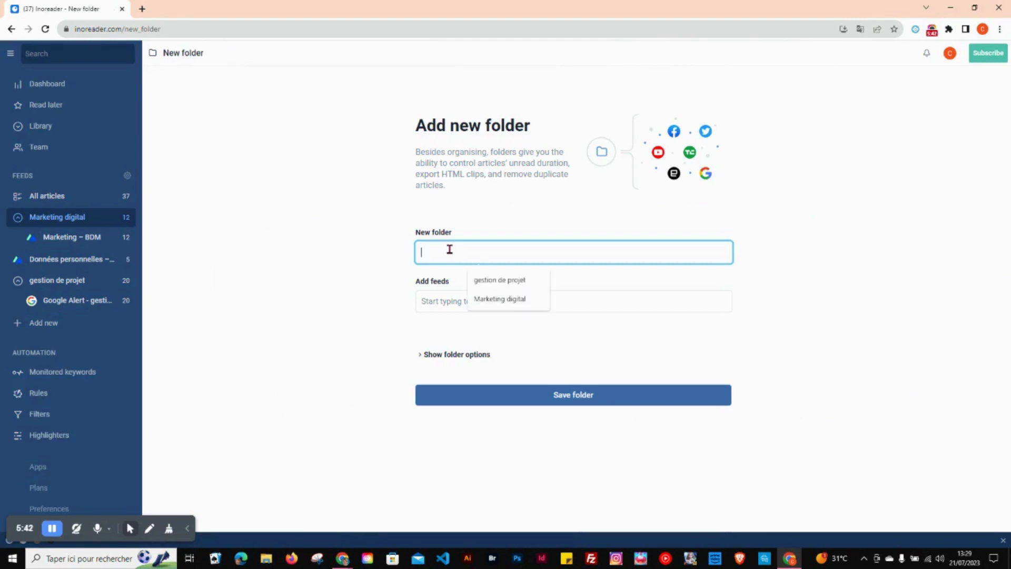
{"action": "type", "text": "RGPD"}
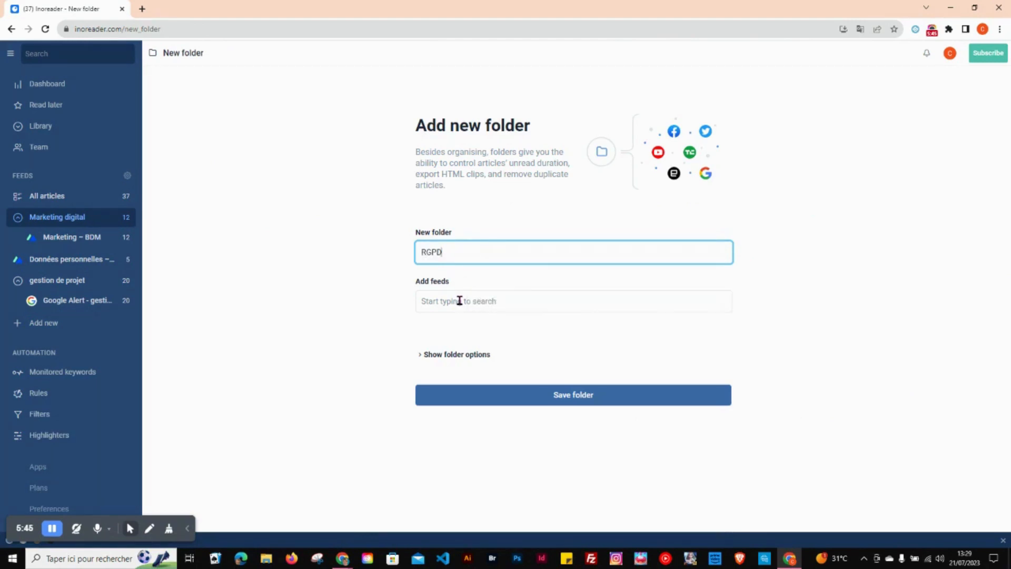
{"action": "left_click", "coordinate": [459, 300]}
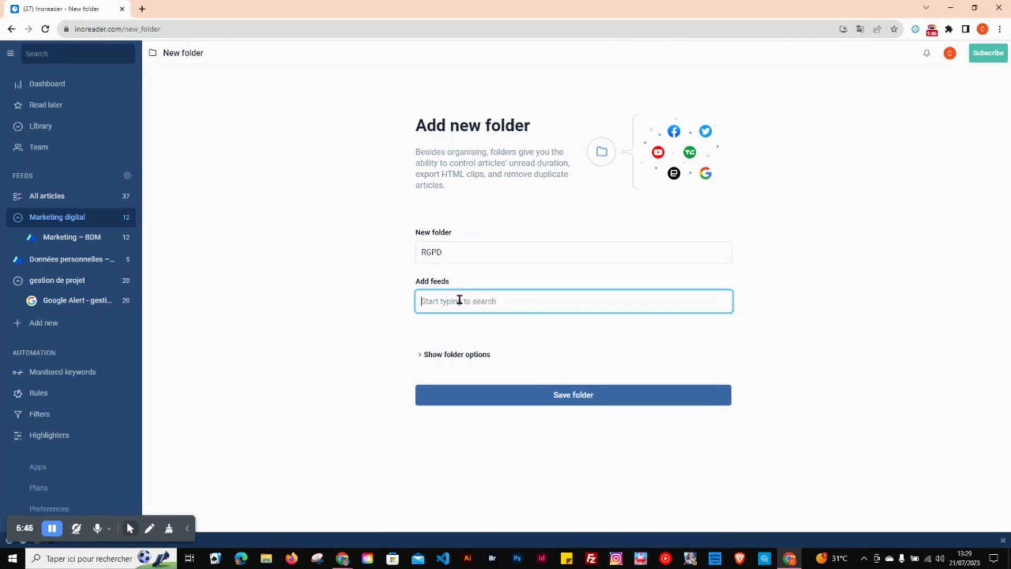
{"action": "left_click", "coordinate": [472, 347]}
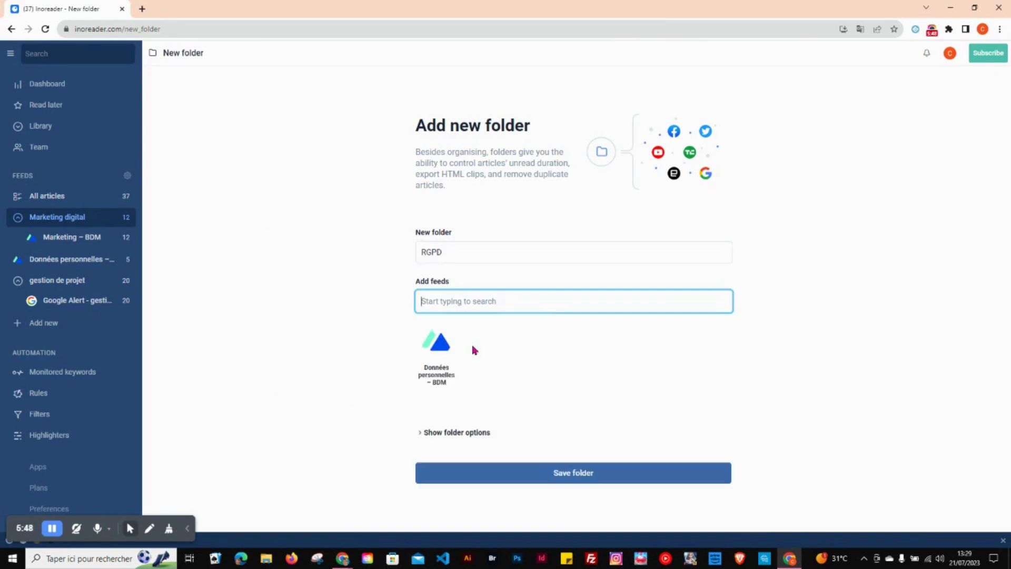
{"action": "left_click", "coordinate": [526, 472]}
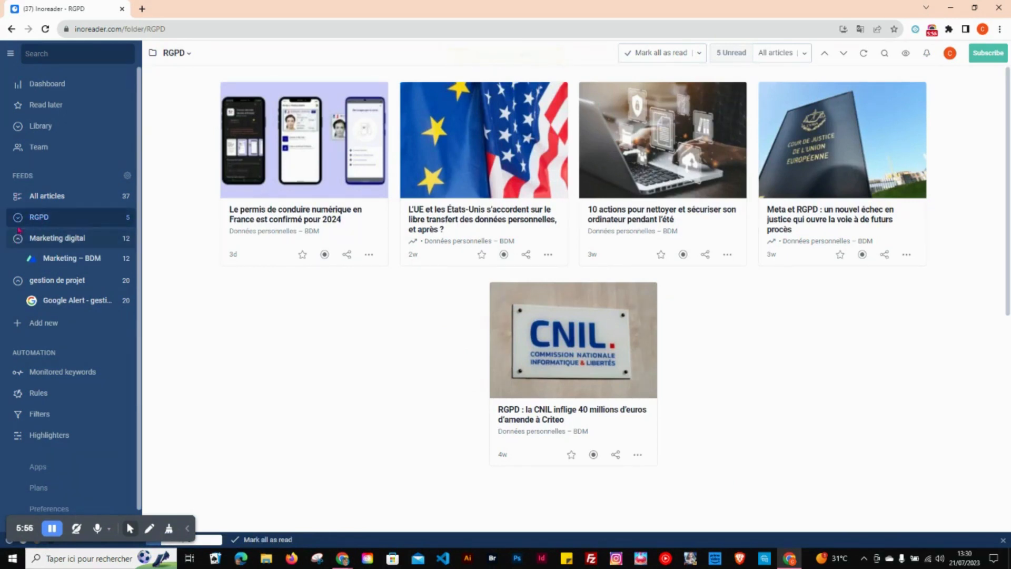
{"action": "left_click", "coordinate": [18, 220]}
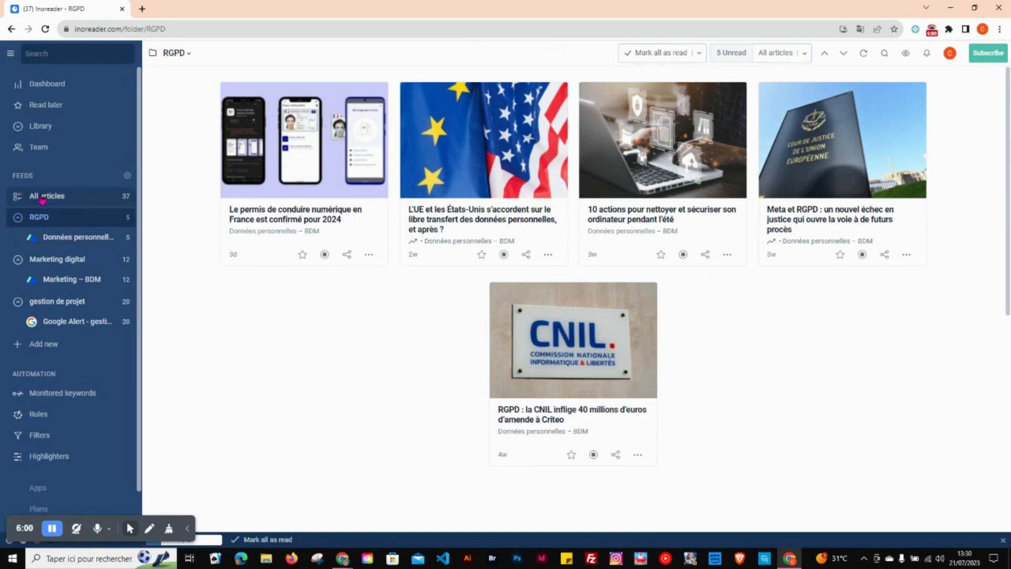
Step: Start adding a new feed and search the feeds for "presse citron"
{"action": "left_click", "coordinate": [53, 344]}
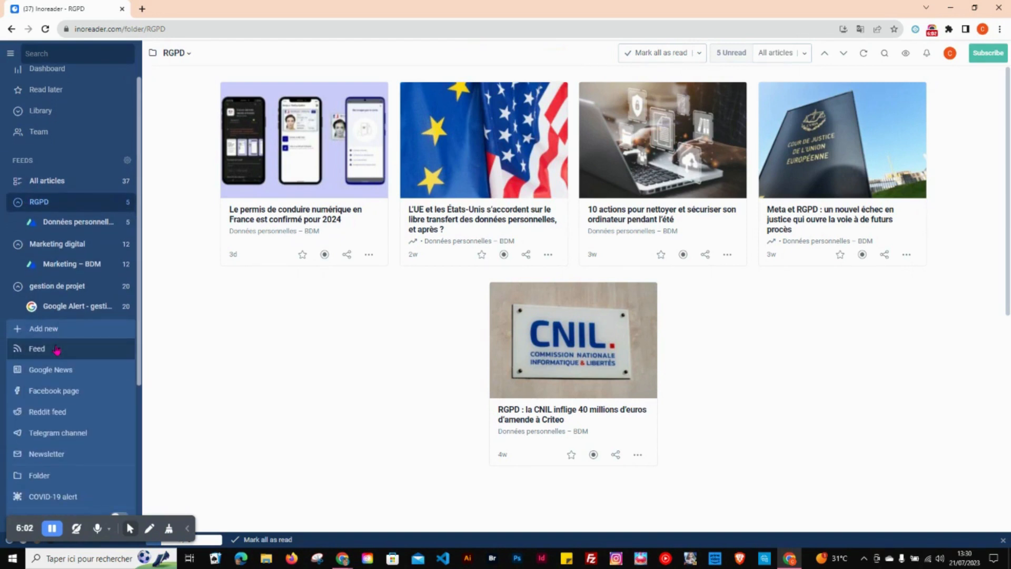
{"action": "left_click", "coordinate": [56, 349]}
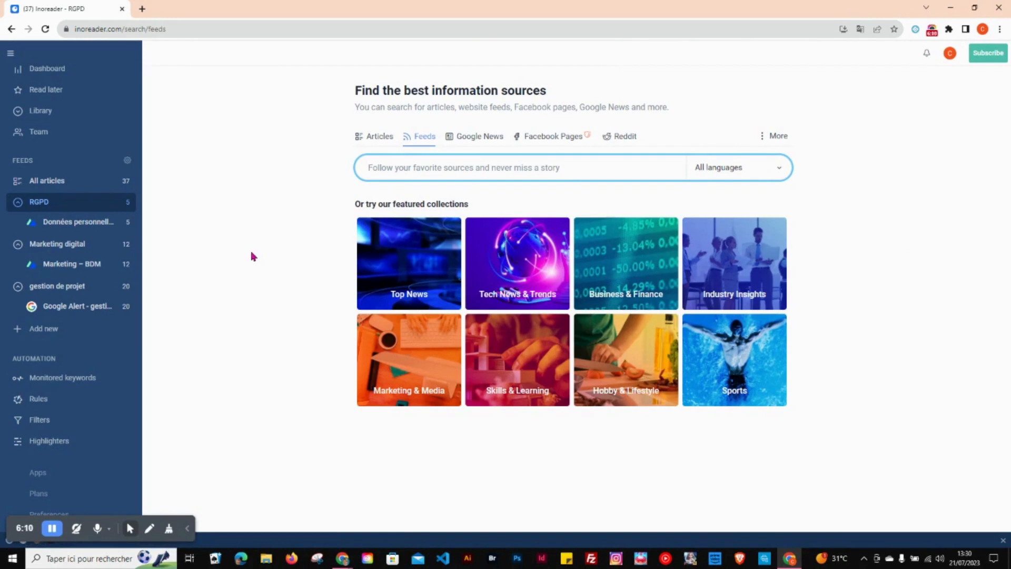
{"action": "left_click", "coordinate": [389, 169]}
{"action": "type", "text": "p"}
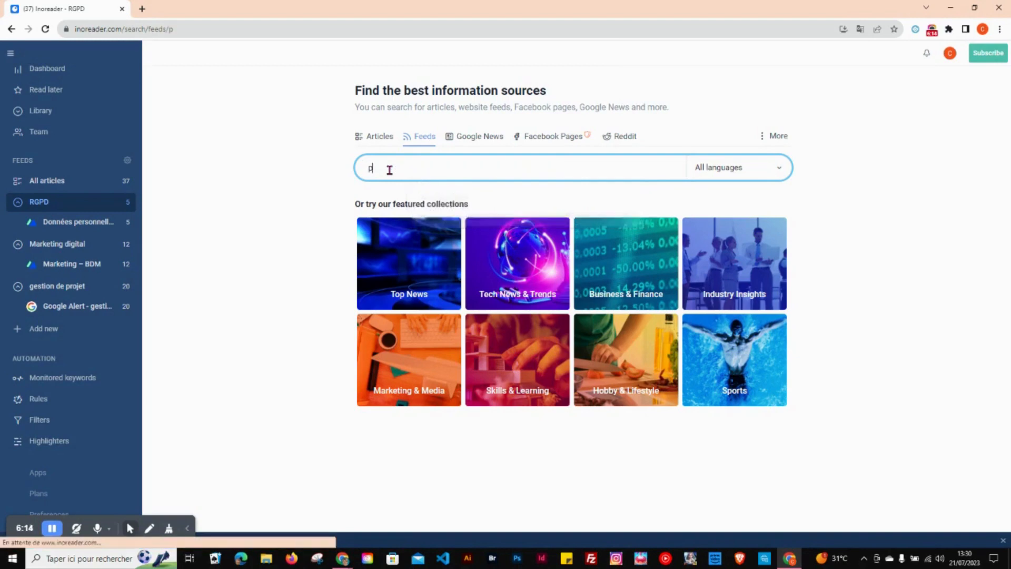
{"action": "type", "text": "resse citron"}
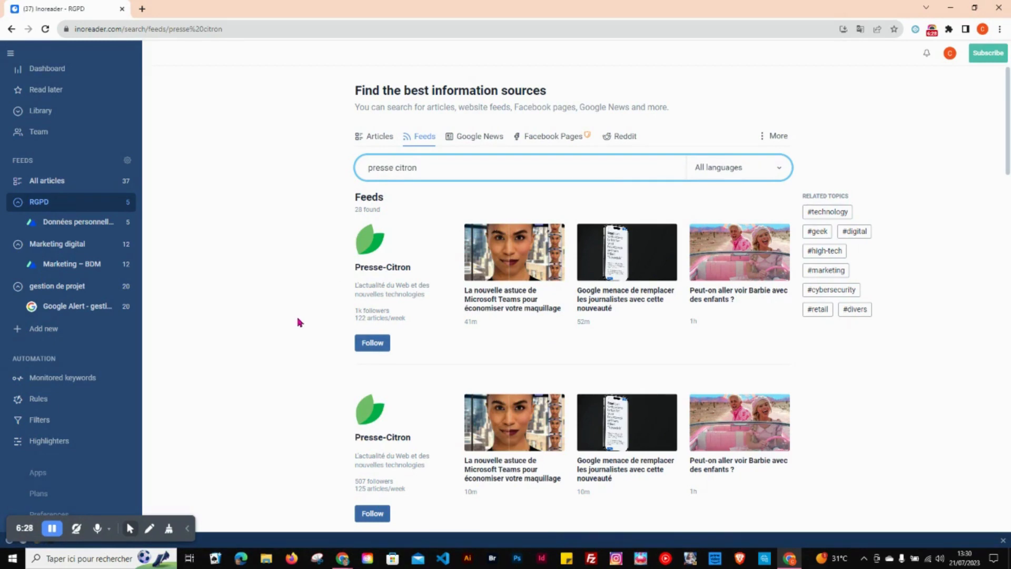
Step: Look through the "presse citron" results and follow the Presse-citron feed described as "Connectez-vous à l'innovation"
{"action": "scroll", "coordinate": [299, 321], "scroll_direction": "down", "scroll_amount": 3}
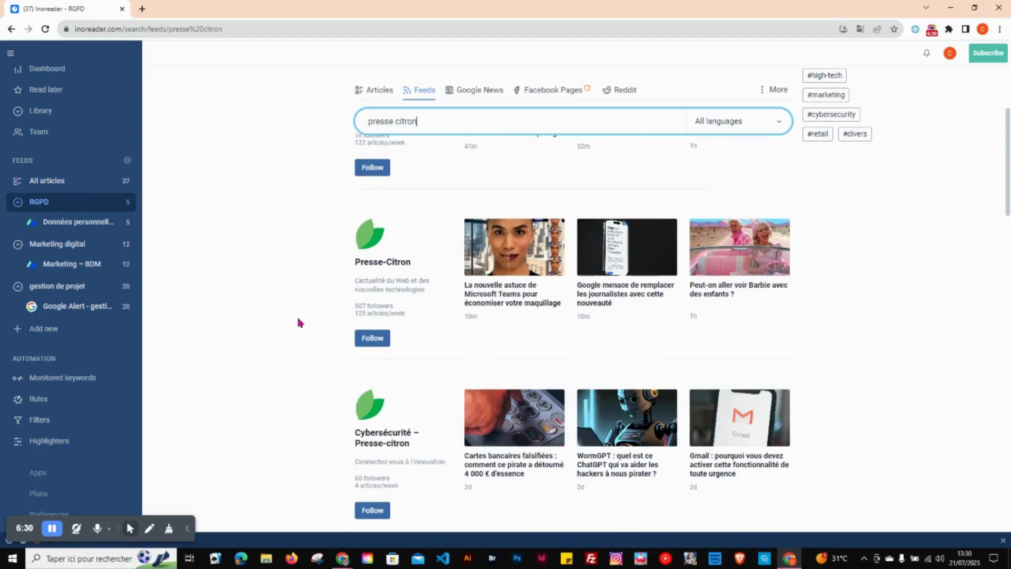
{"action": "scroll", "coordinate": [299, 322], "scroll_direction": "down", "scroll_amount": 3}
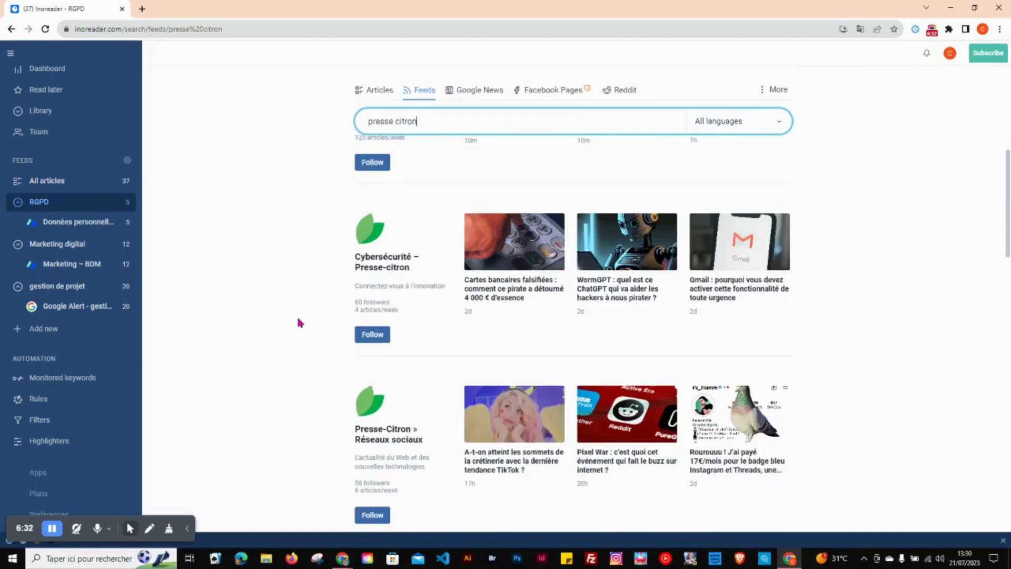
{"action": "scroll", "coordinate": [299, 323], "scroll_direction": "down", "scroll_amount": 3}
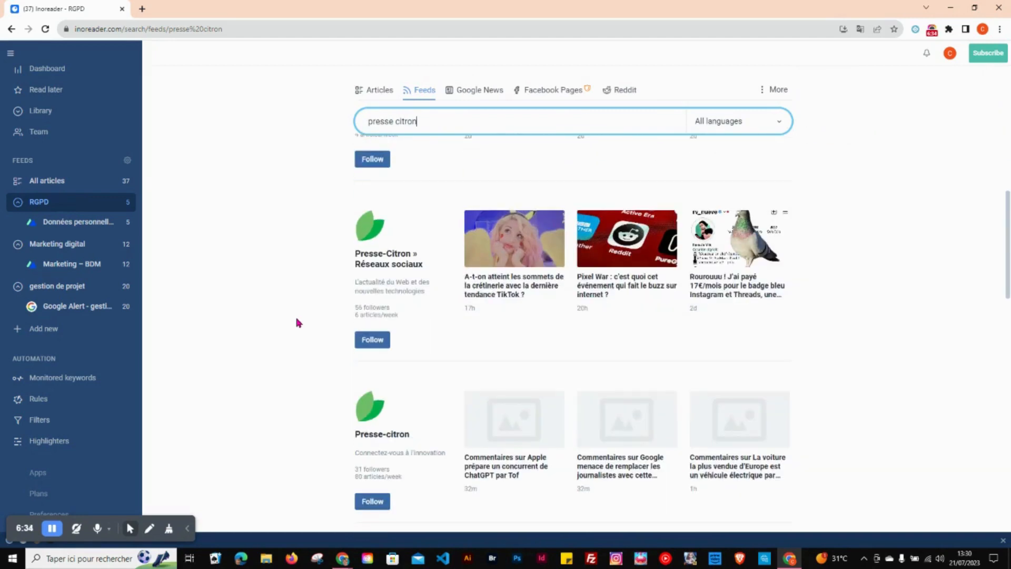
{"action": "scroll", "coordinate": [299, 322], "scroll_direction": "down", "scroll_amount": 3}
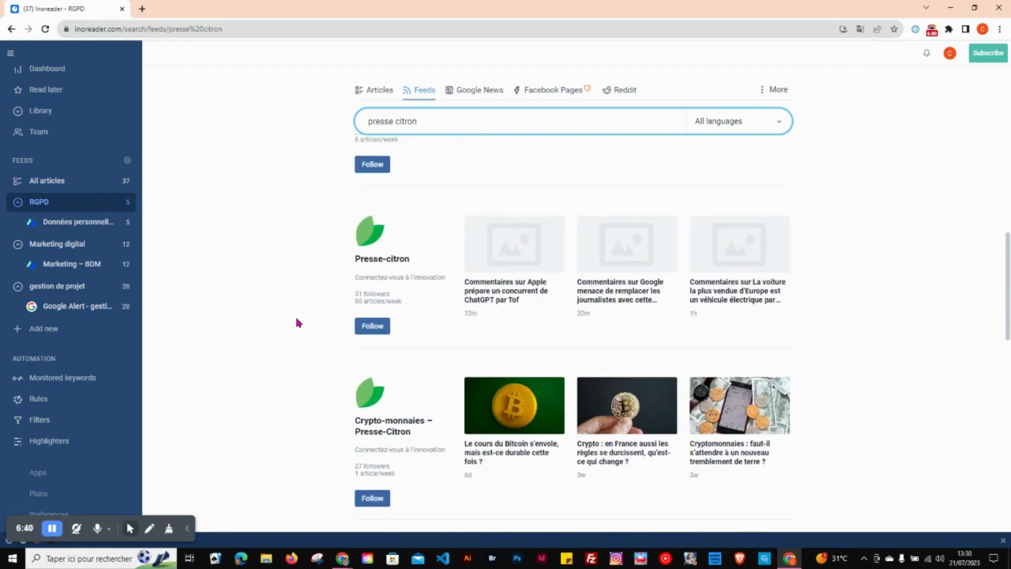
{"action": "scroll", "coordinate": [296, 322], "scroll_direction": "up", "scroll_amount": 6}
{"action": "scroll", "coordinate": [295, 322], "scroll_direction": "down", "scroll_amount": 6}
{"action": "left_click", "coordinate": [372, 325]}
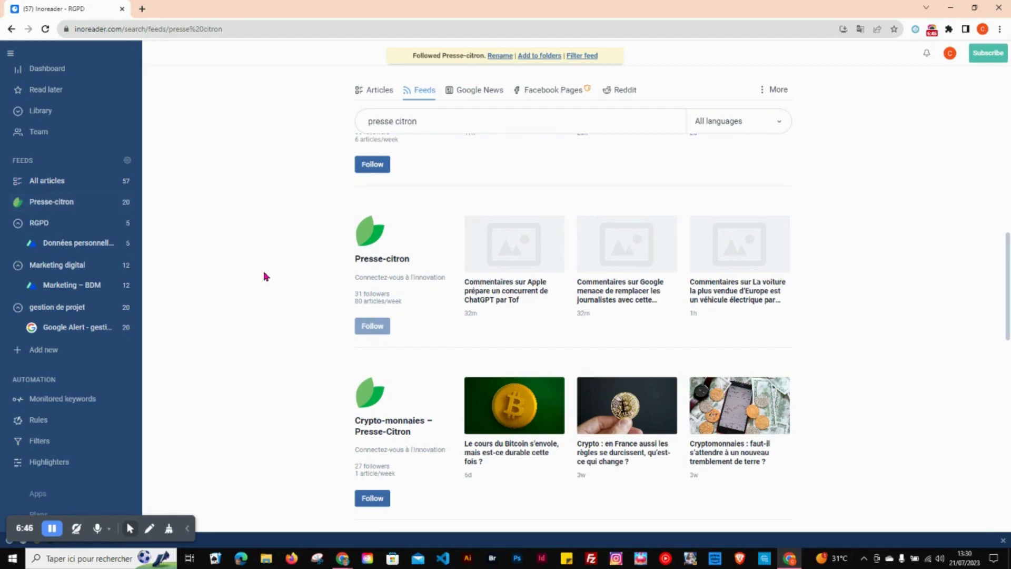
Step: Follow the Presse-Citron » Réseaux sociaux and Cybersécurité – Presse-citron feeds
{"action": "scroll", "coordinate": [266, 276], "scroll_direction": "up", "scroll_amount": 3}
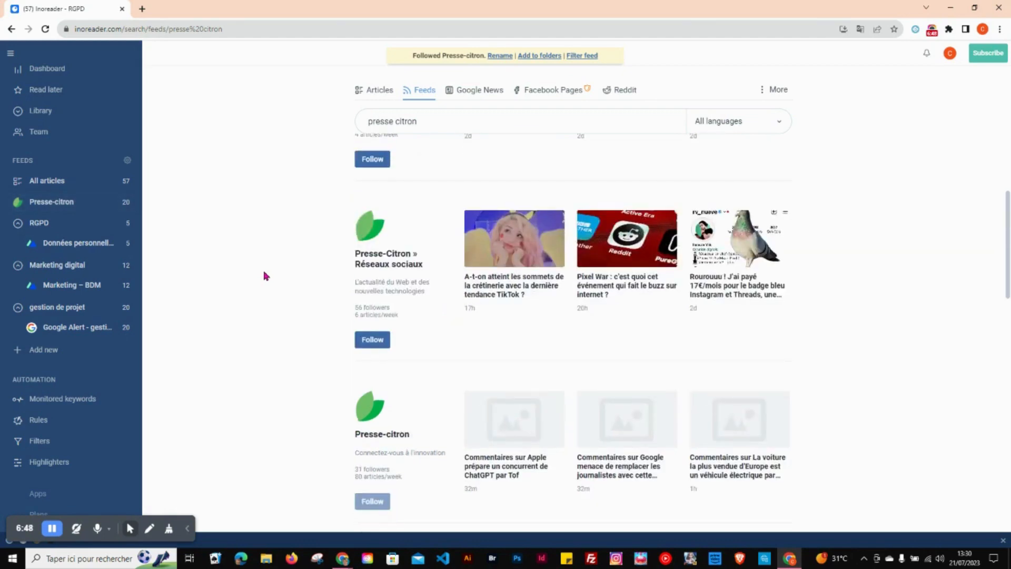
{"action": "scroll", "coordinate": [266, 275], "scroll_direction": "up", "scroll_amount": 3}
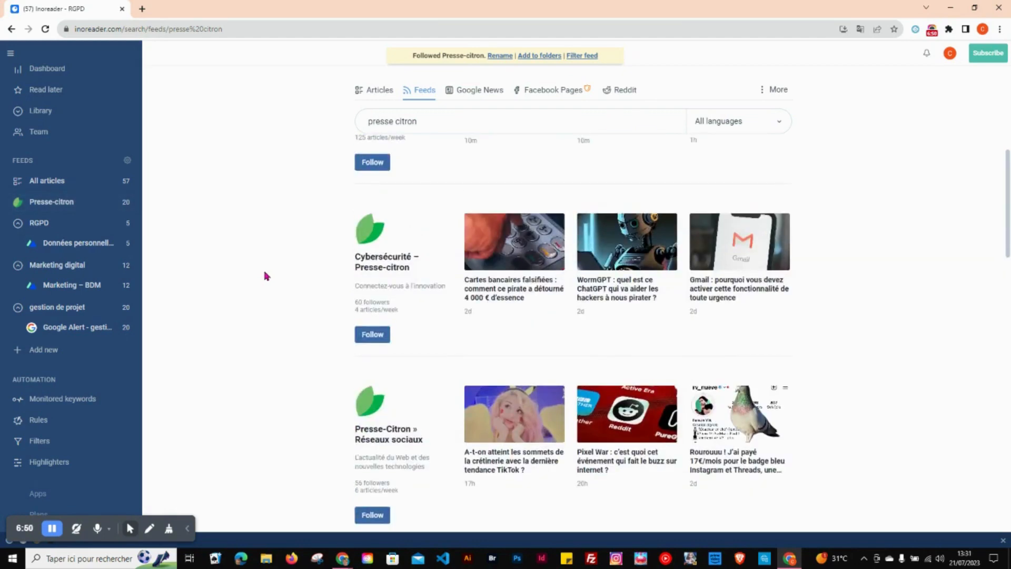
{"action": "left_click", "coordinate": [372, 515]}
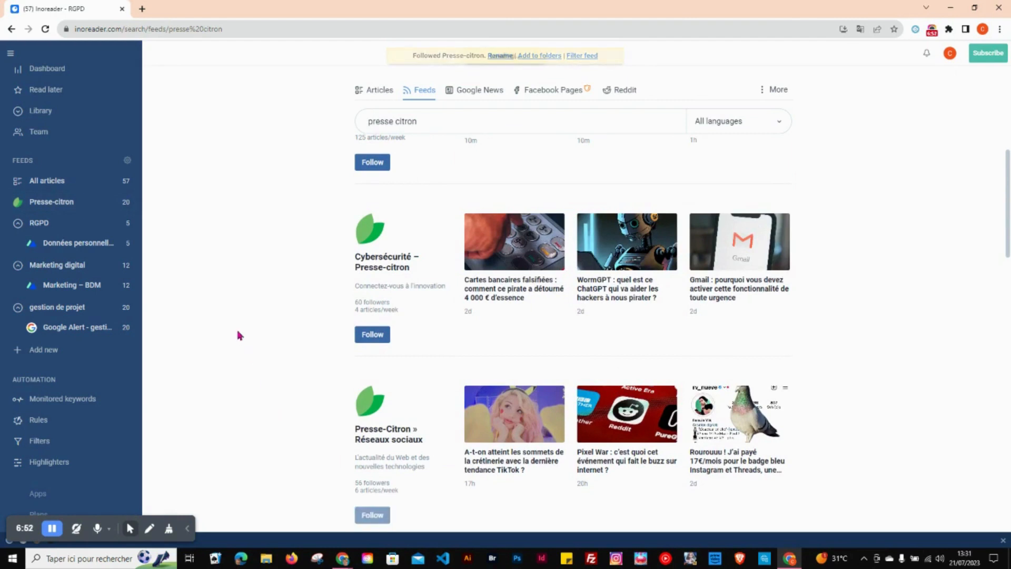
{"action": "left_click", "coordinate": [372, 334]}
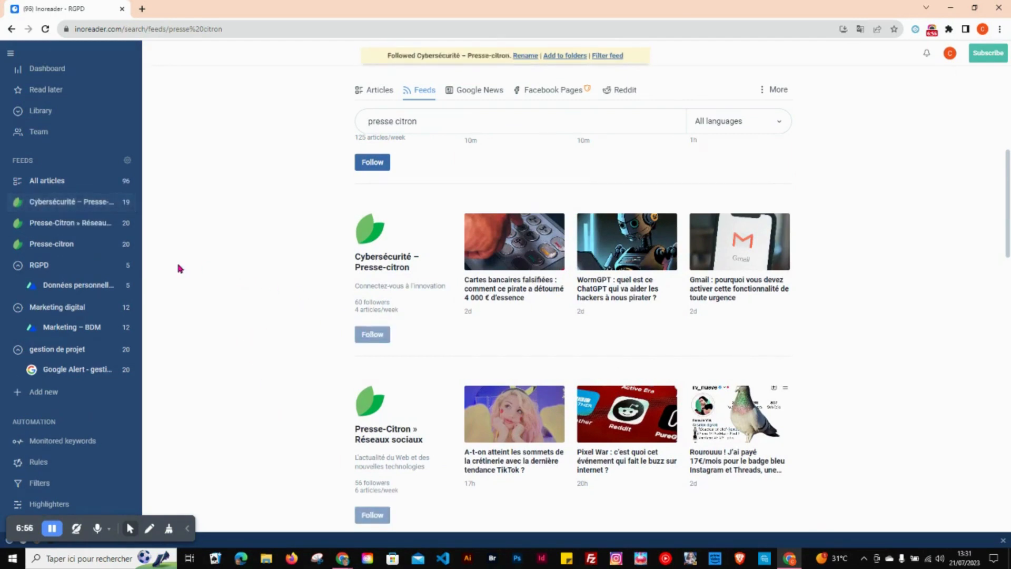
Step: Create a new folder named "Cybersécurité" containing the Cybersécurité – Presse-citron feed
{"action": "left_click", "coordinate": [46, 393]}
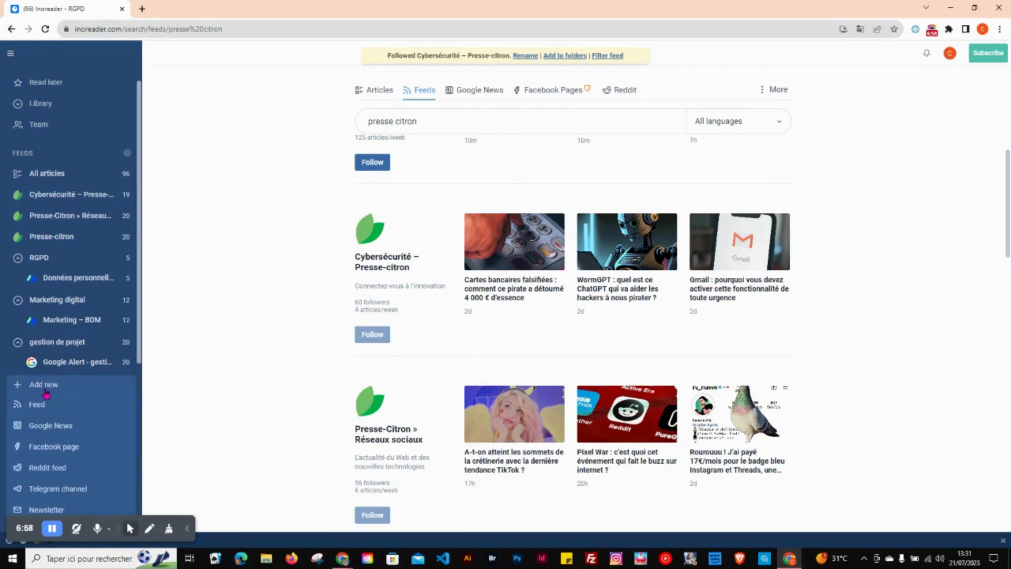
{"action": "left_click", "coordinate": [43, 476]}
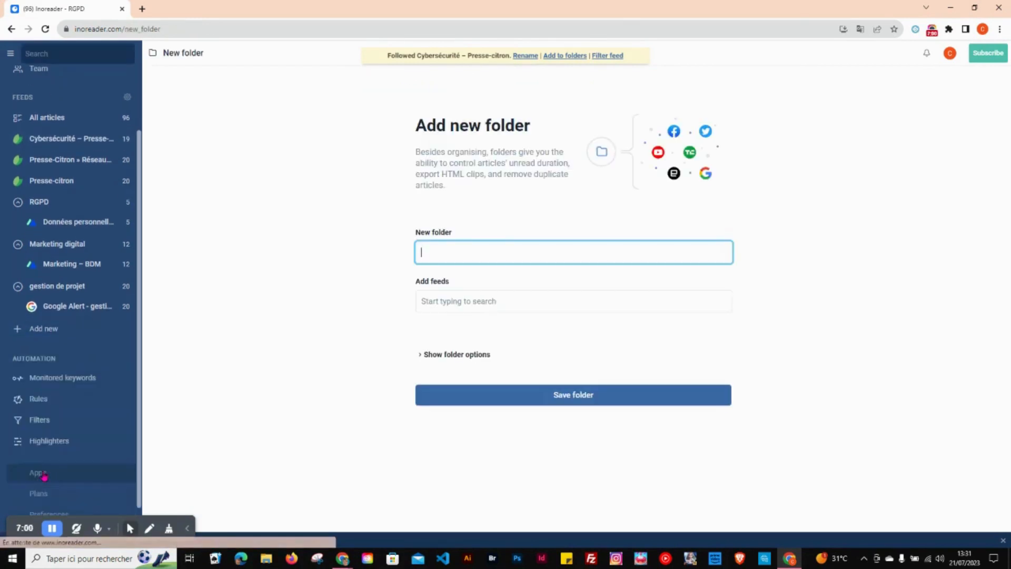
{"action": "left_click", "coordinate": [509, 254]}
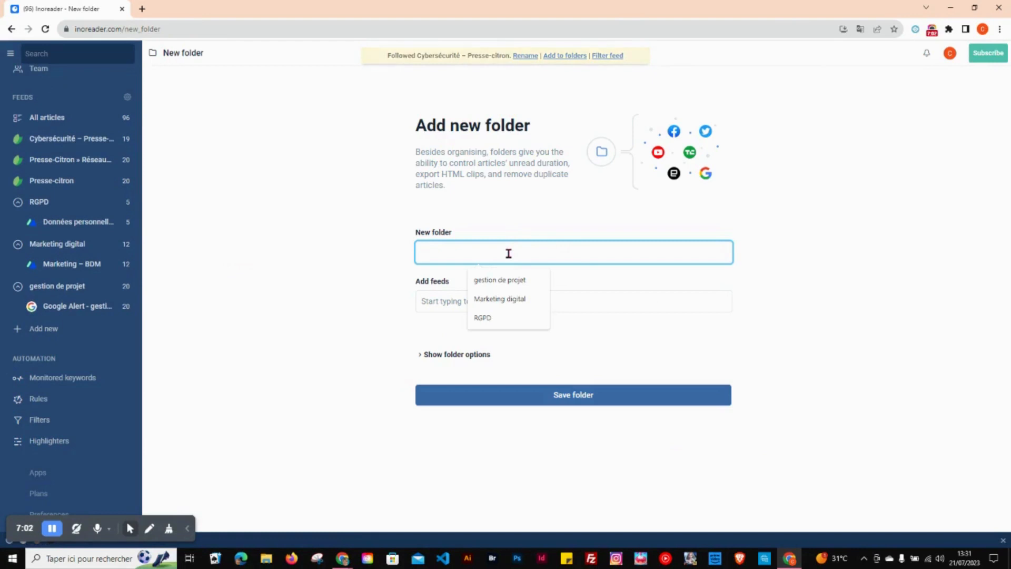
{"action": "type", "text": "Cybersécurité"}
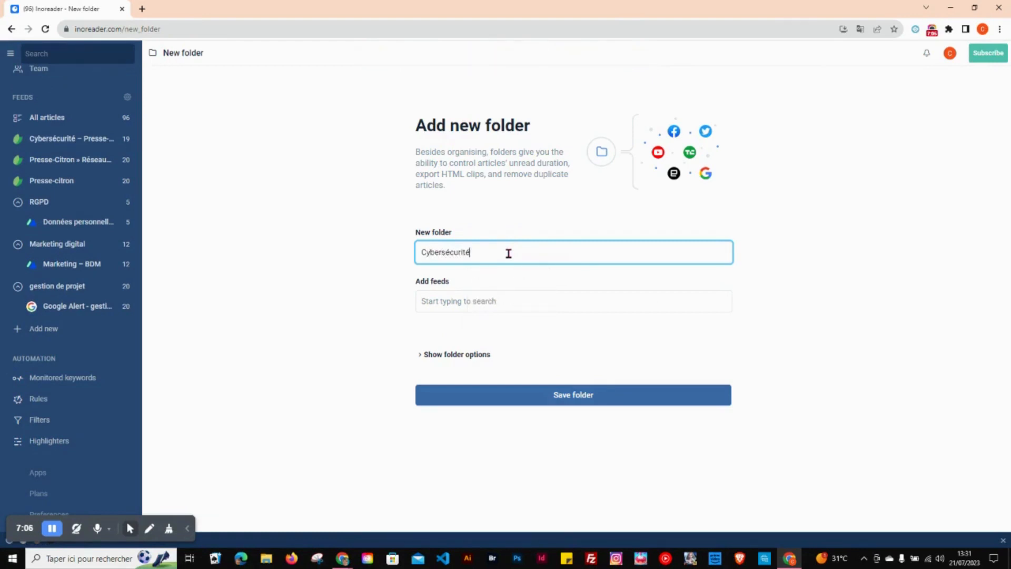
{"action": "left_click", "coordinate": [494, 298]}
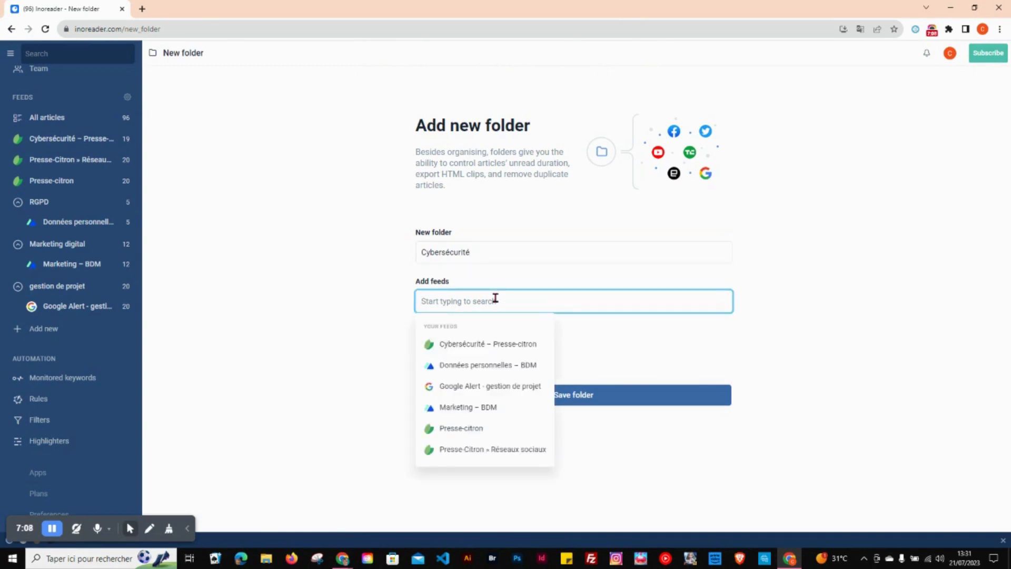
{"action": "left_click", "coordinate": [480, 342]}
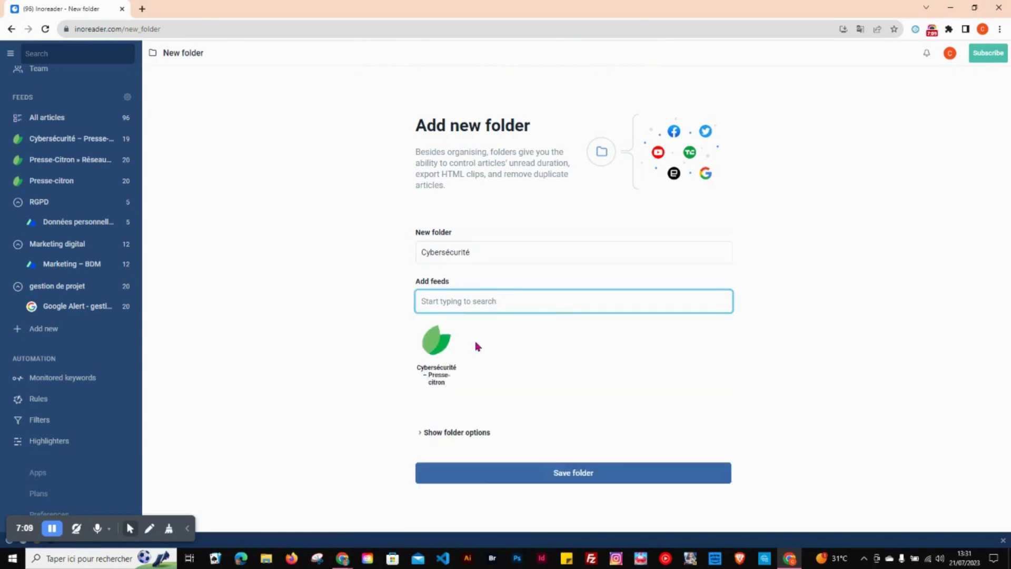
{"action": "left_click", "coordinate": [488, 478]}
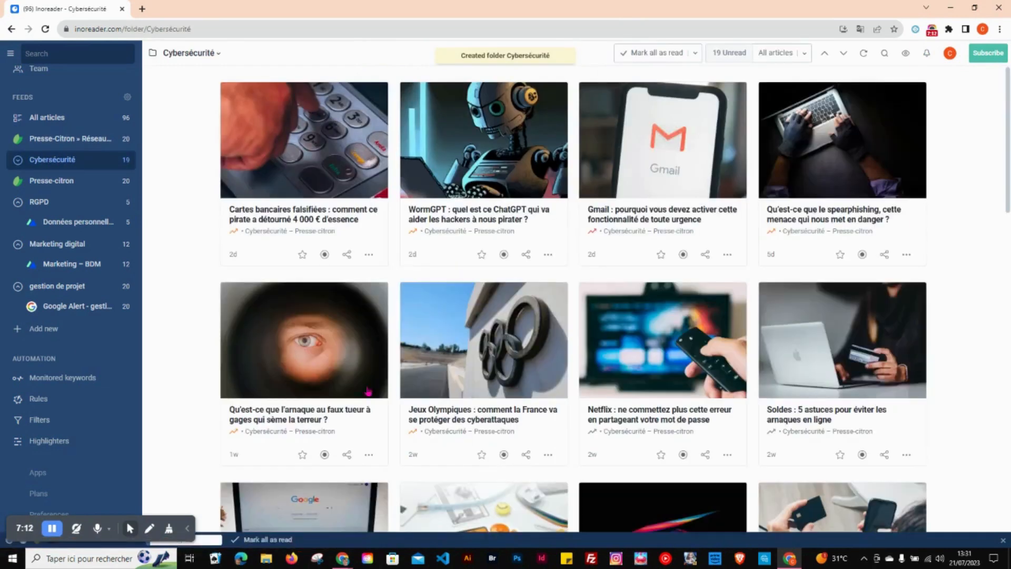
Step: Create a new folder named "Réseaux sociaux" containing the Presse-Citron » Réseaux sociaux feed
{"action": "left_click", "coordinate": [41, 331]}
{"action": "left_click", "coordinate": [47, 476]}
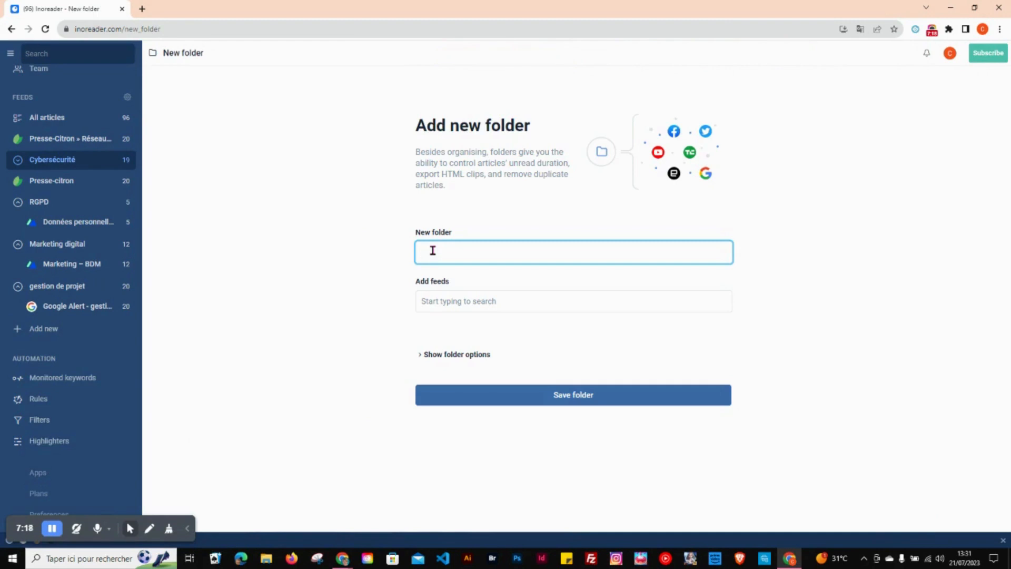
{"action": "left_click", "coordinate": [432, 250]}
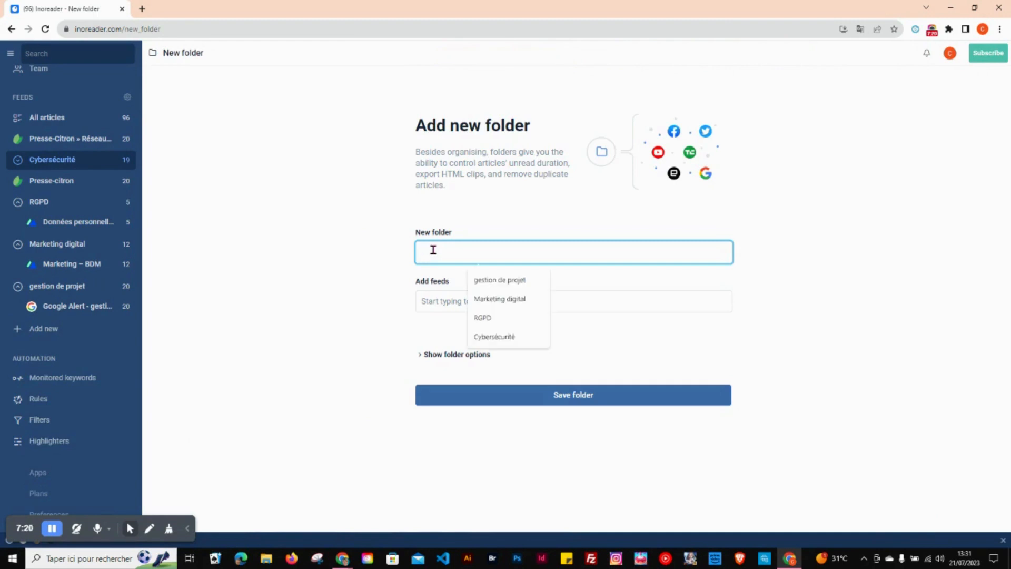
{"action": "type", "text": "Re"}
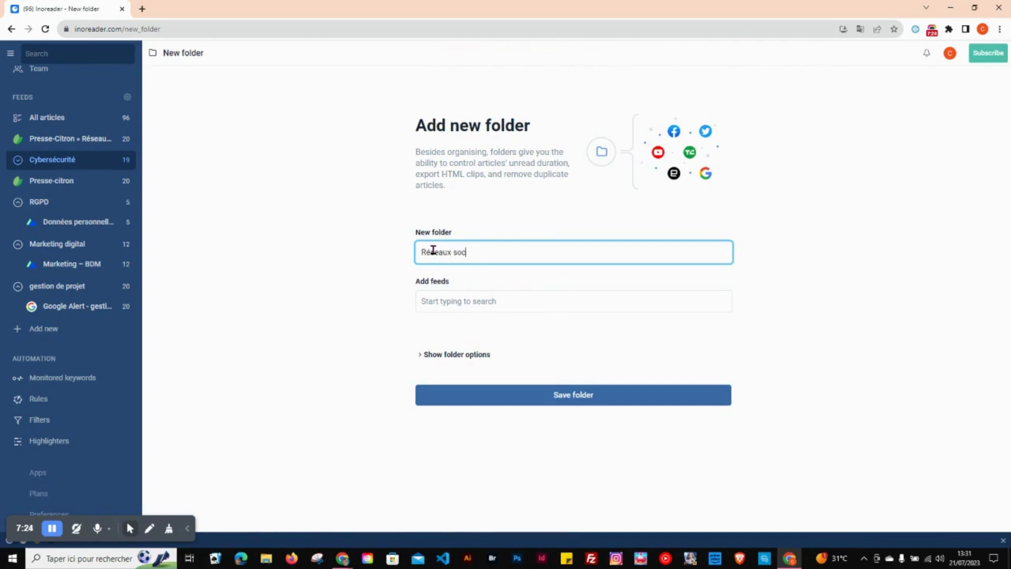
{"action": "left_click", "coordinate": [445, 300]}
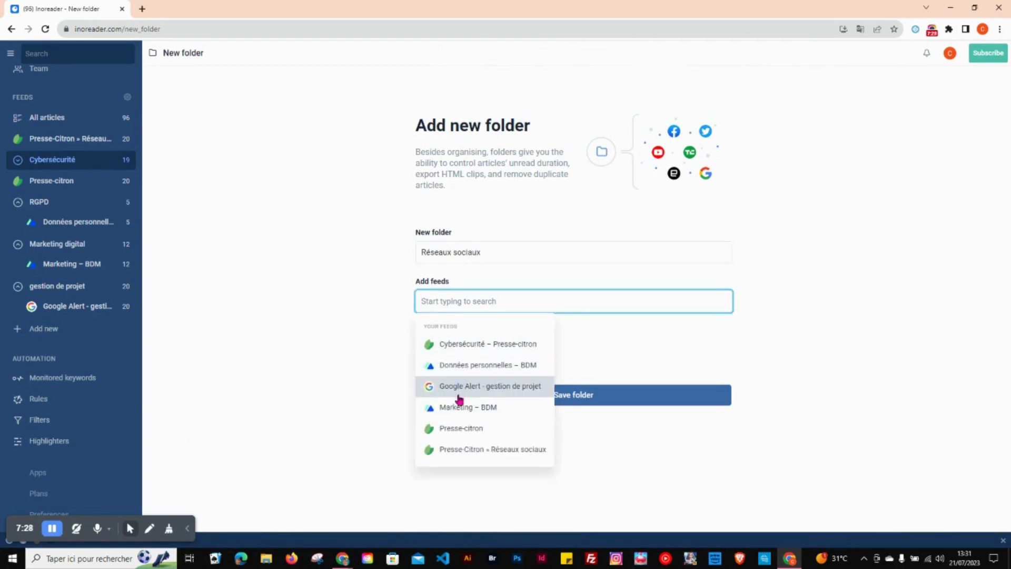
{"action": "left_click", "coordinate": [456, 451]}
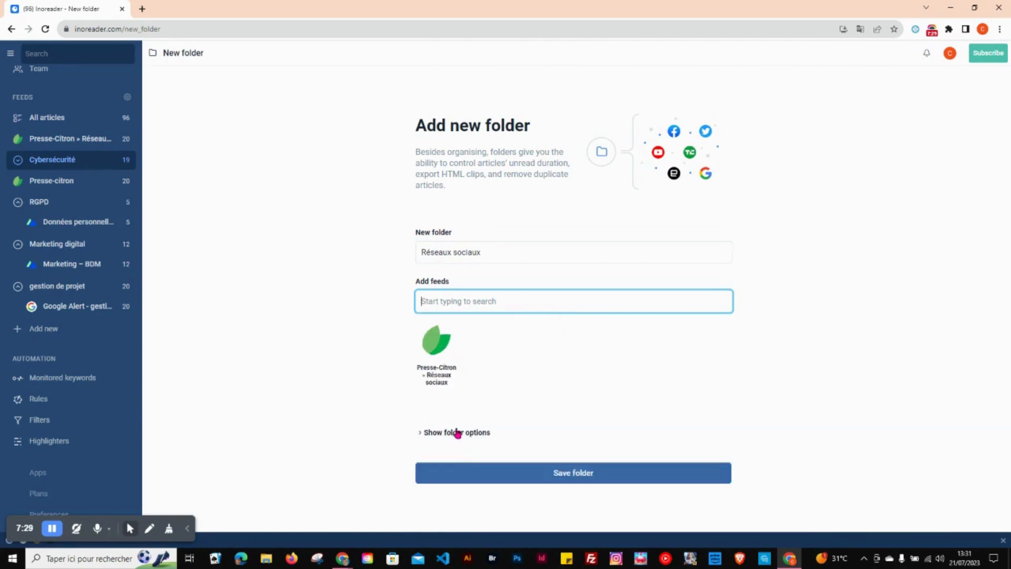
{"action": "left_click", "coordinate": [453, 473]}
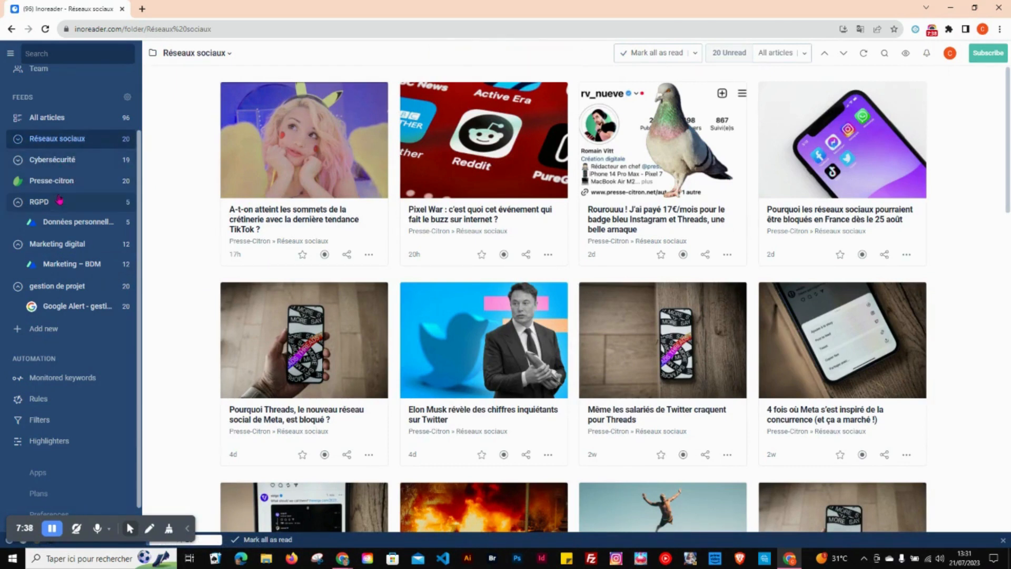
Step: Check which feeds the Cybersécurité folder contains, and view the articles of the ungrouped Presse-citron feed
{"action": "left_click", "coordinate": [19, 162]}
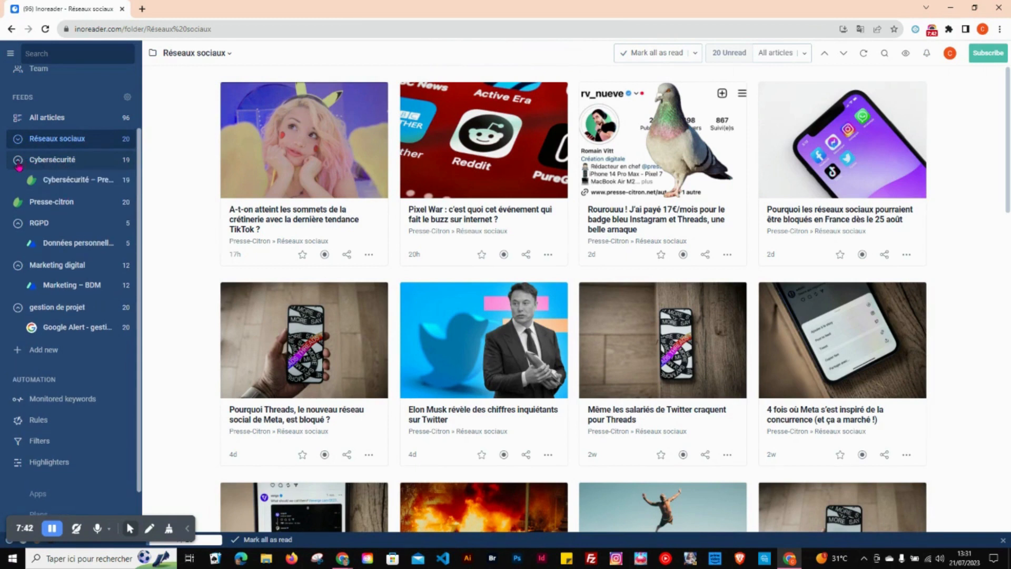
{"action": "left_click", "coordinate": [19, 164]}
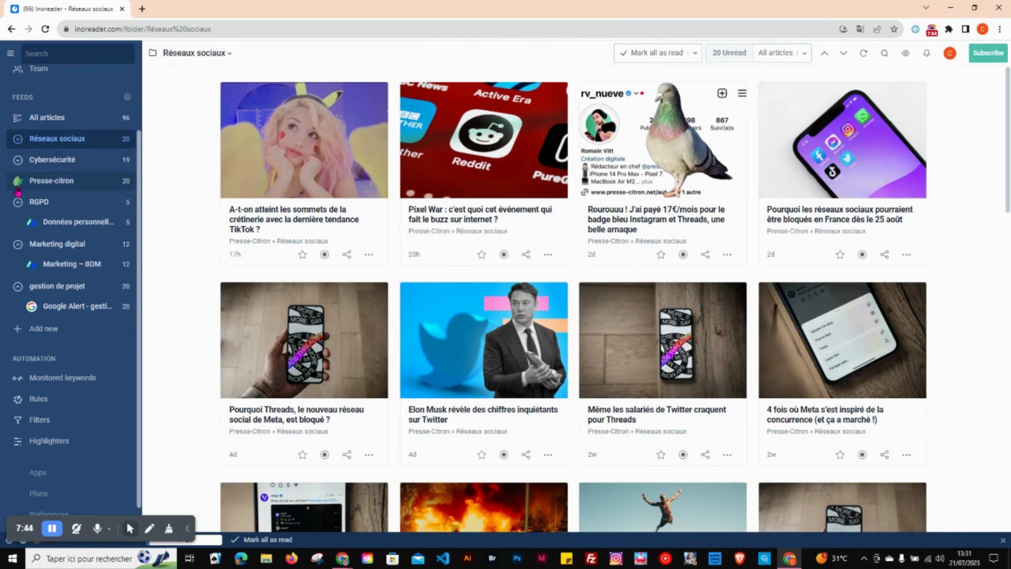
{"action": "left_click", "coordinate": [46, 186]}
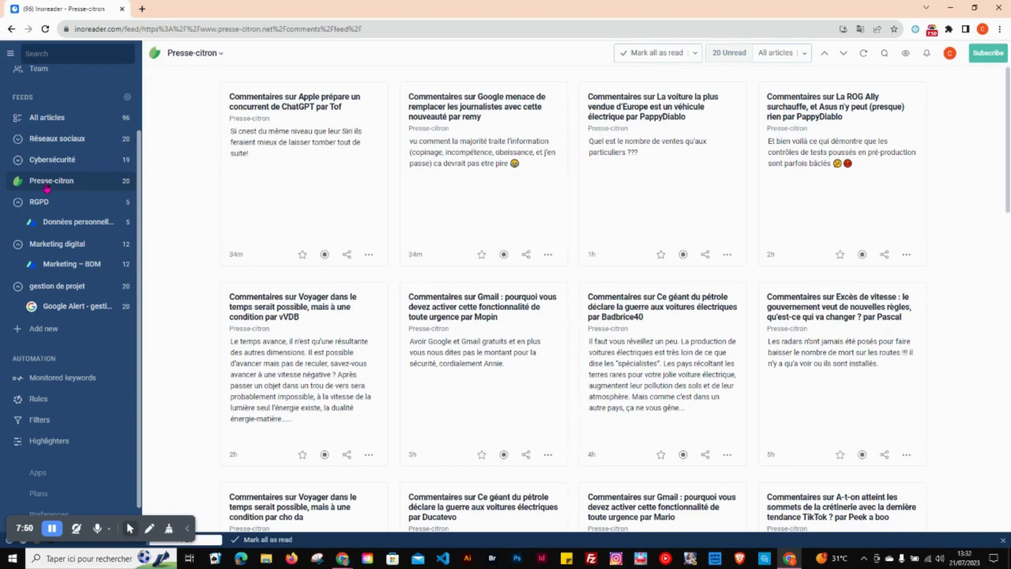
Step: Create a new folder named "innovation" containing the Presse-citron feed
{"action": "left_click", "coordinate": [45, 328]}
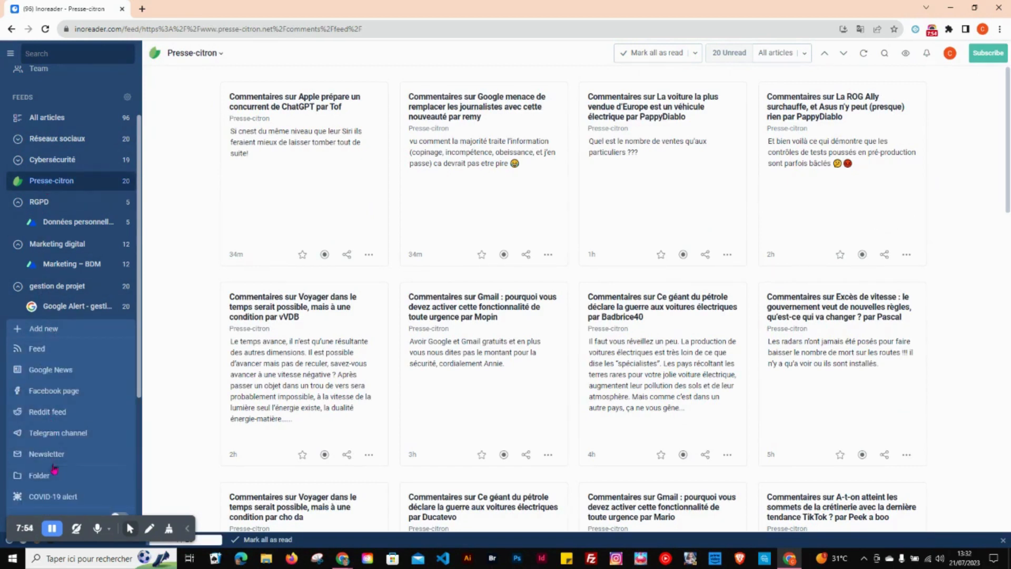
{"action": "left_click", "coordinate": [40, 475]}
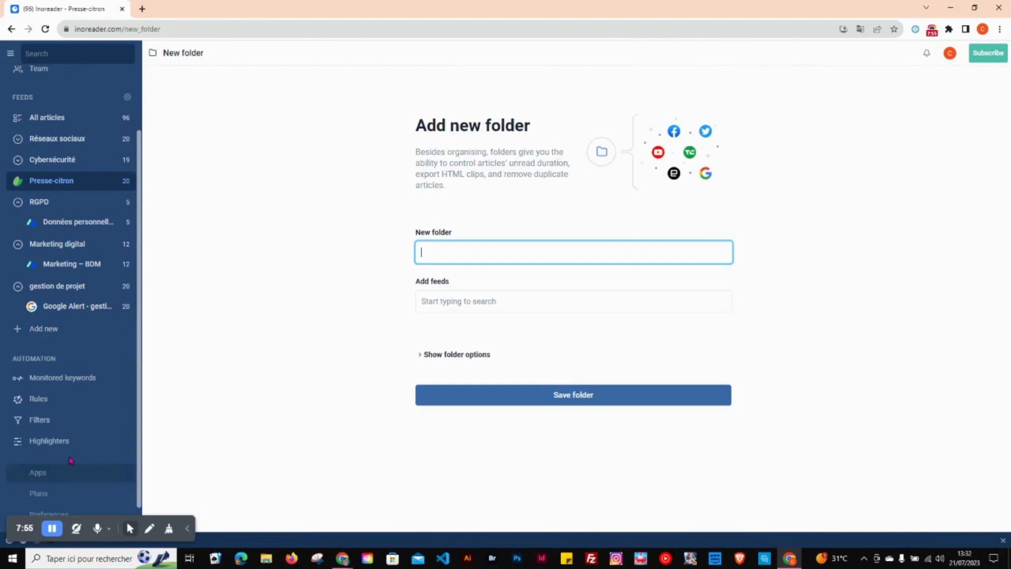
{"action": "left_click", "coordinate": [429, 257]}
{"action": "type", "text": "Innovation"}
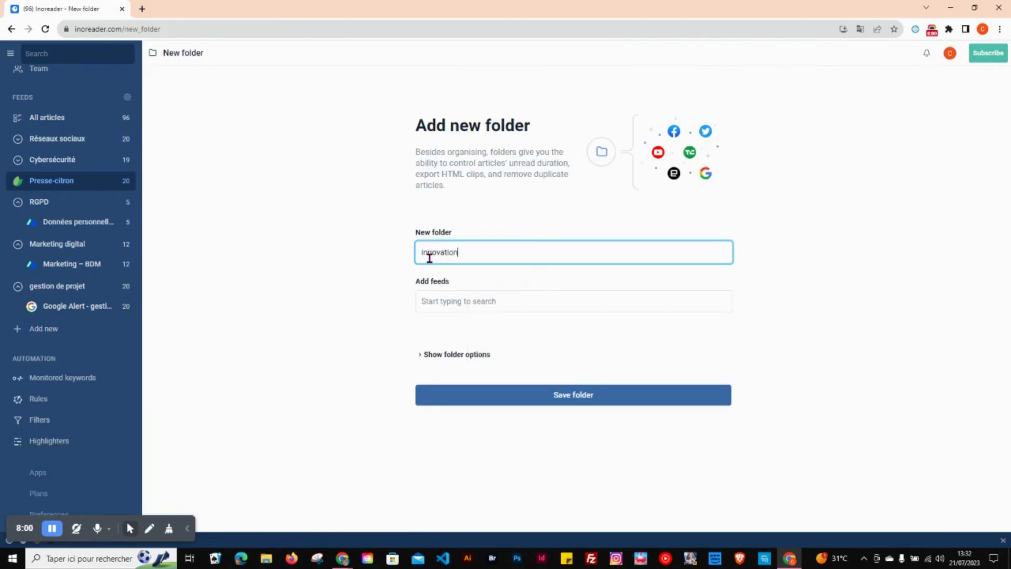
{"action": "left_click", "coordinate": [442, 295]}
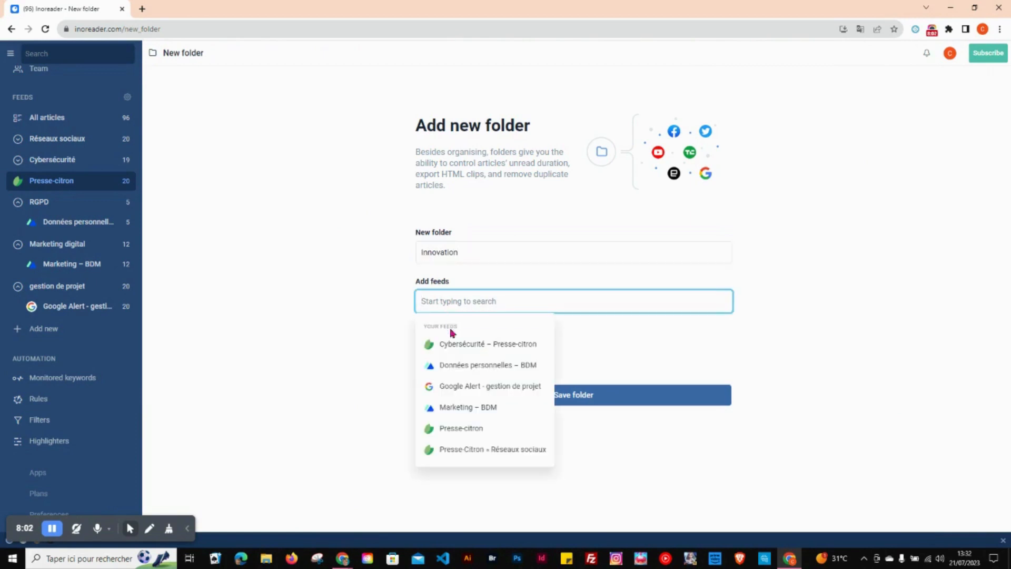
{"action": "left_click", "coordinate": [461, 428]}
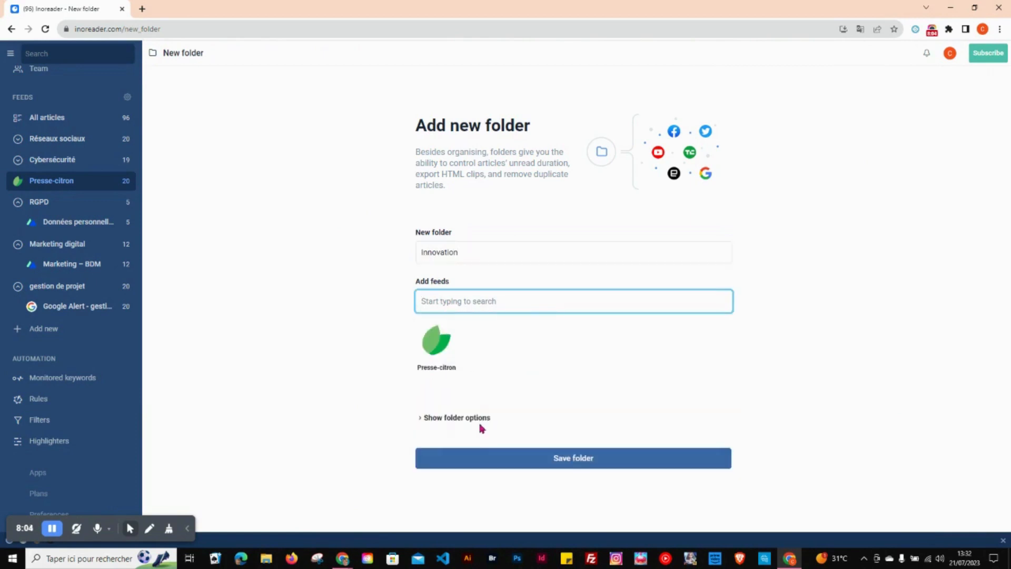
{"action": "left_click", "coordinate": [480, 461]}
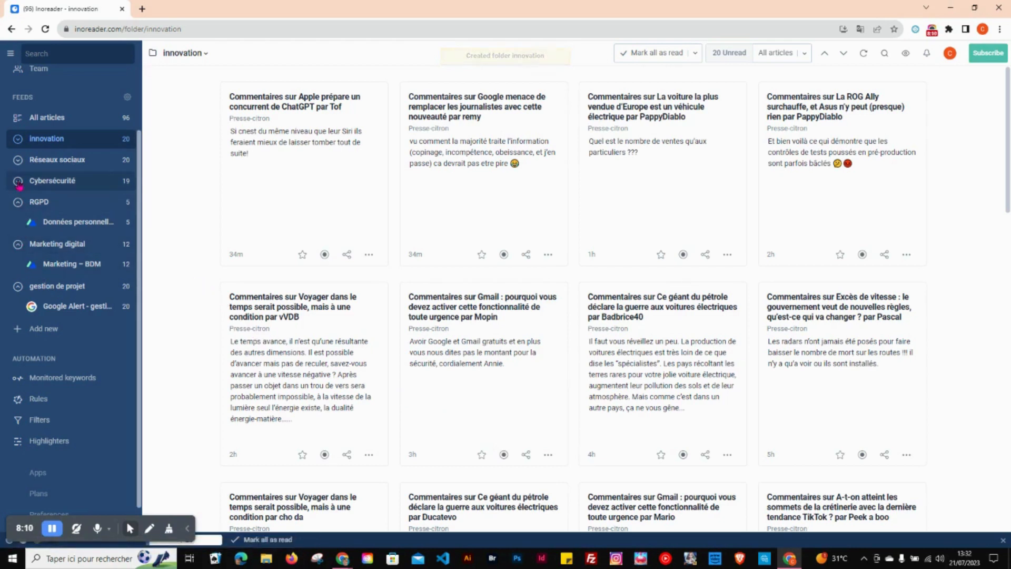
Step: Collapse the Marketing digital, RGPD and gestion de projet folders in the feed list
{"action": "left_click", "coordinate": [17, 243]}
{"action": "left_click", "coordinate": [16, 203]}
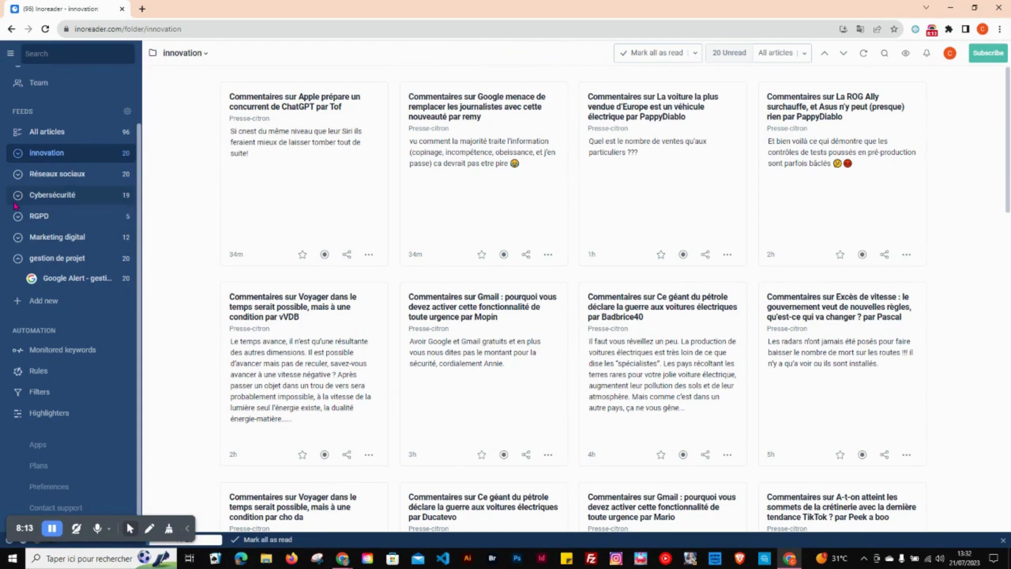
{"action": "left_click", "coordinate": [17, 259]}
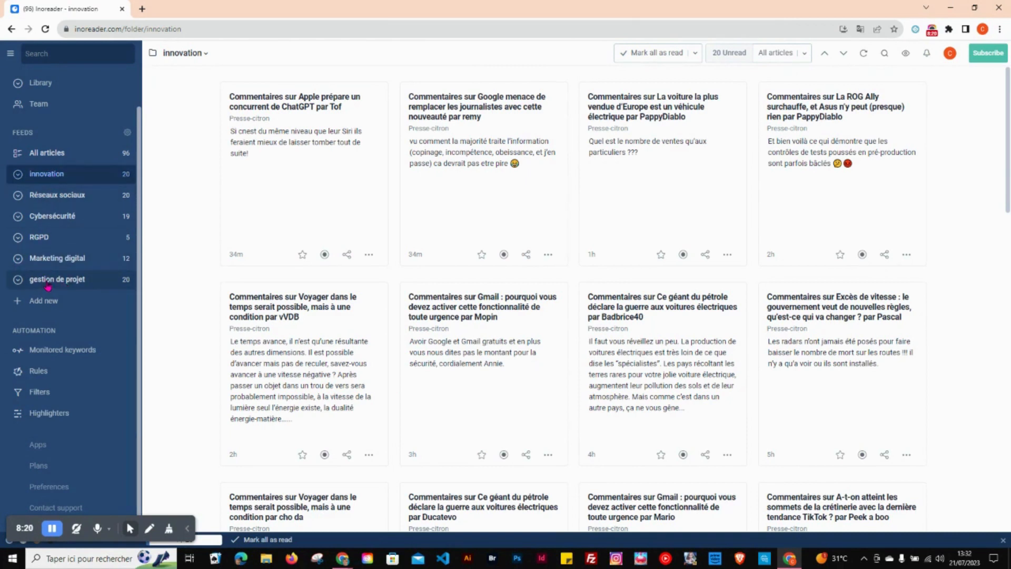
Step: Reorder the folders as Cybersécurité, gestion de projet, innovation, Marketing digital, Réseaux sociaux and RGPD
{"action": "mouse_move", "coordinate": [48, 285]}
{"action": "left_mouse_down"}
{"action": "mouse_move", "coordinate": [45, 234]}
{"action": "mouse_move", "coordinate": [39, 285]}
{"action": "left_mouse_up"}
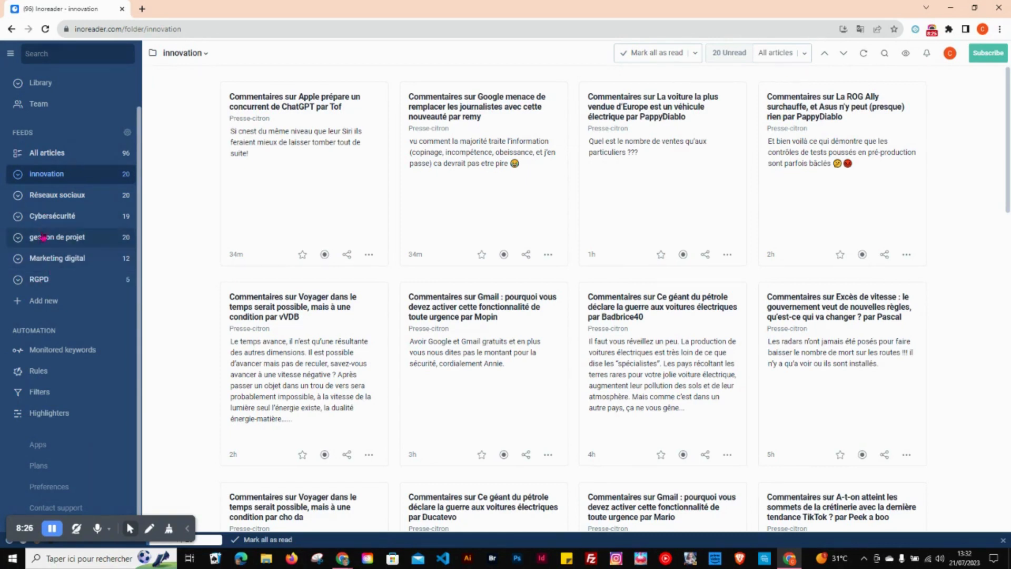
{"action": "left_click_drag", "start_coordinate": [49, 197], "coordinate": [54, 269]}
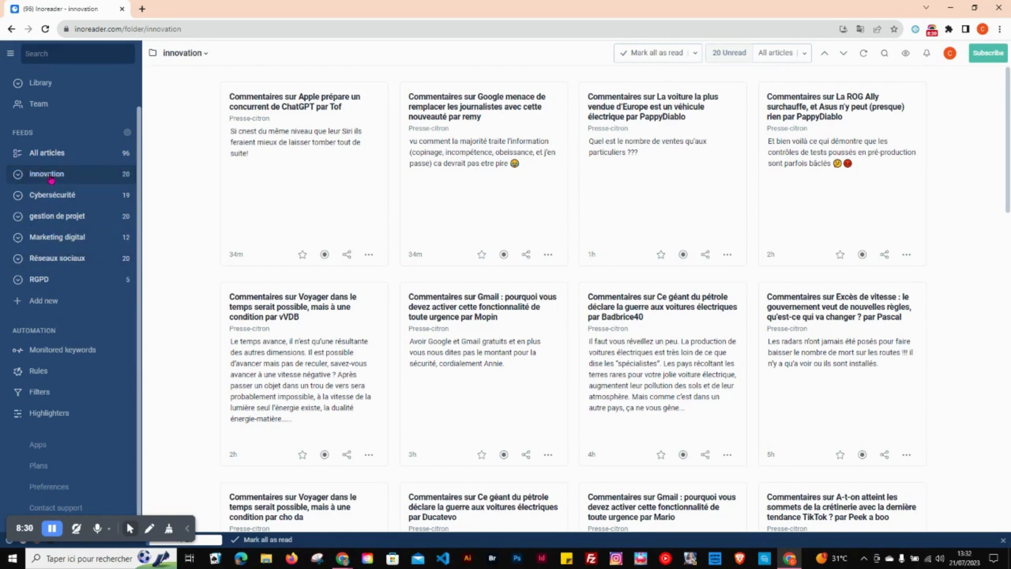
{"action": "left_click_drag", "start_coordinate": [51, 178], "coordinate": [52, 227]}
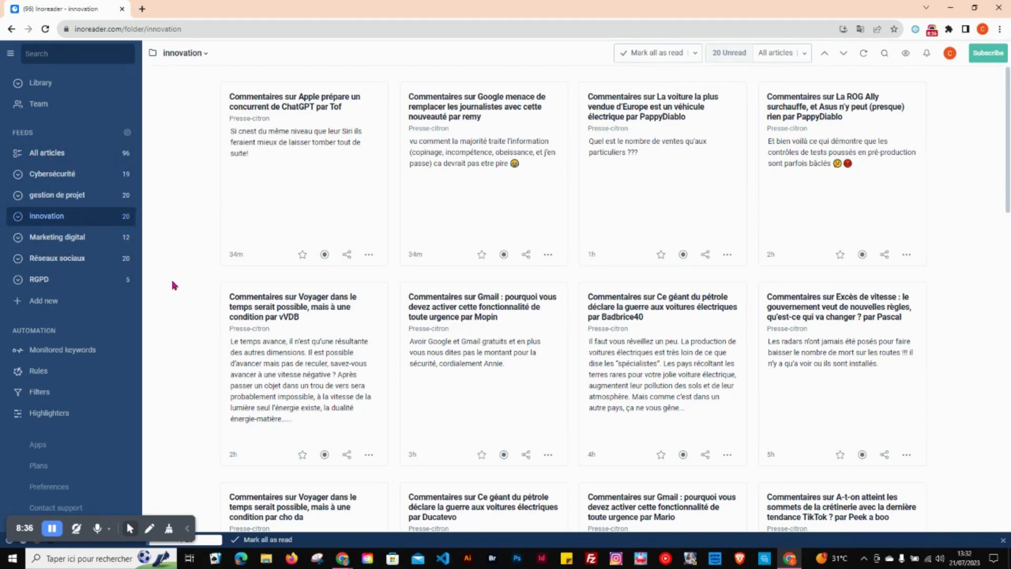
Step: Start adding a new feed and browse the Advertising sources in the Marketing & Media featured collection
{"action": "left_click", "coordinate": [44, 301]}
{"action": "left_click", "coordinate": [54, 327]}
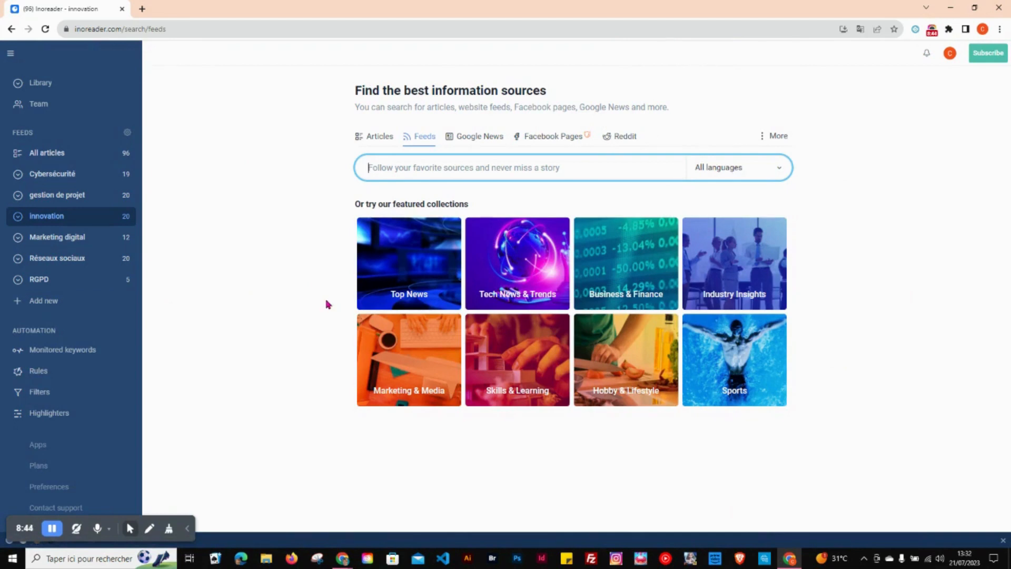
{"action": "left_click", "coordinate": [424, 352]}
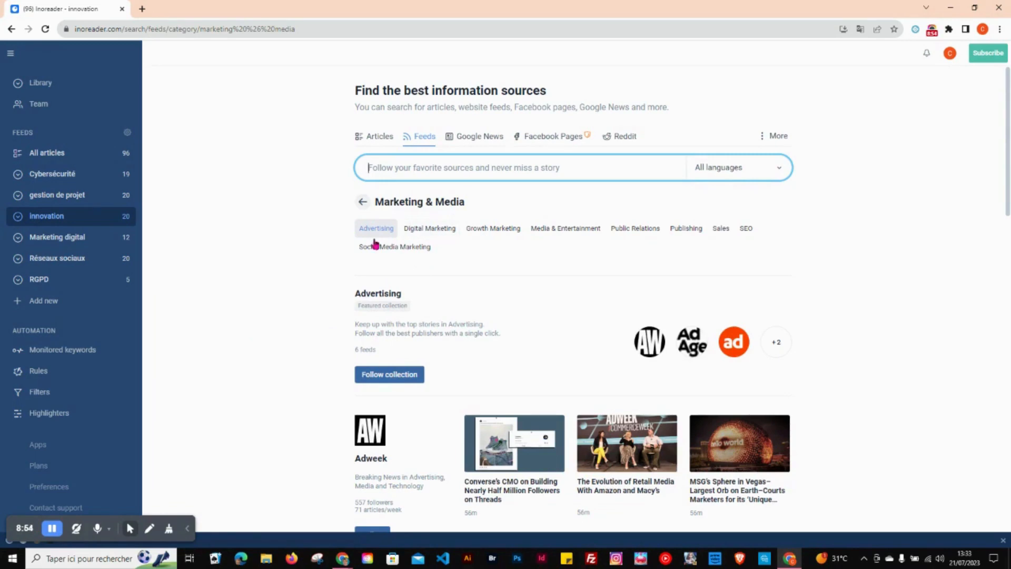
{"action": "scroll", "coordinate": [310, 273], "scroll_direction": "down", "scroll_amount": 3}
{"action": "scroll", "coordinate": [310, 274], "scroll_direction": "up", "scroll_amount": 3}
Step: Show the Digital Marketing sources of the collection and follow the Neil Patel feed
{"action": "left_click", "coordinate": [422, 229]}
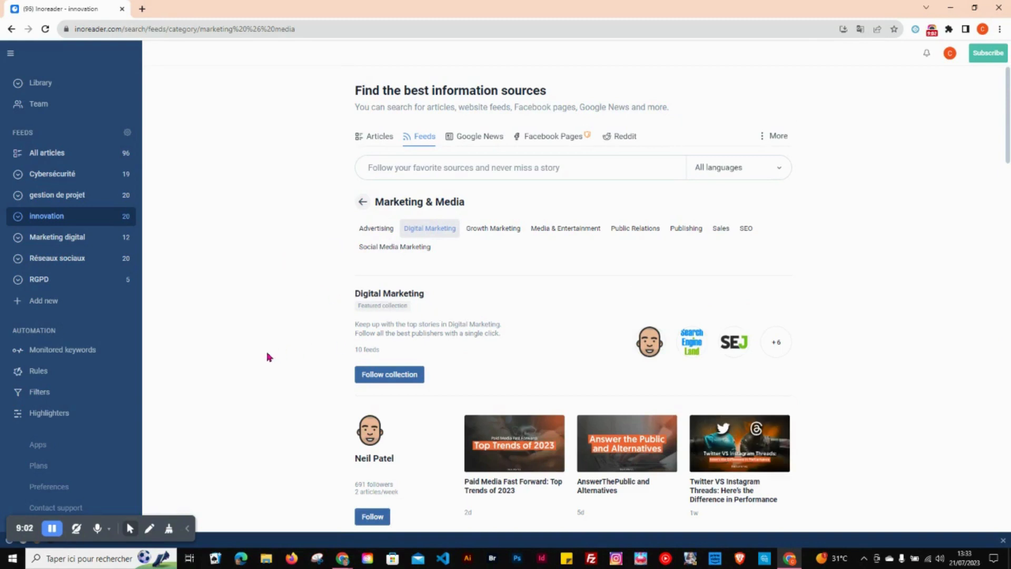
{"action": "scroll", "coordinate": [269, 357], "scroll_direction": "down", "scroll_amount": 3}
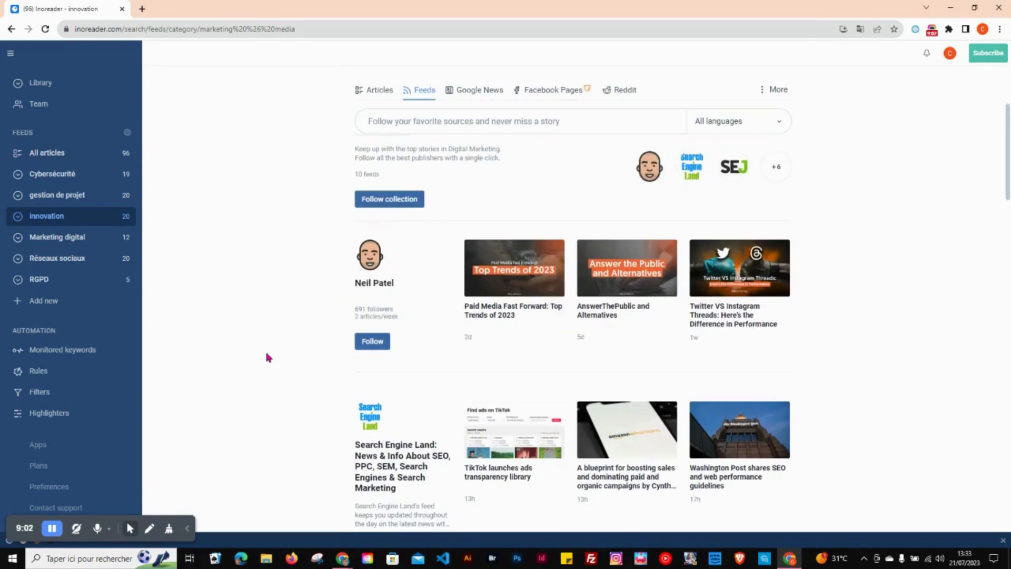
{"action": "left_click", "coordinate": [369, 349]}
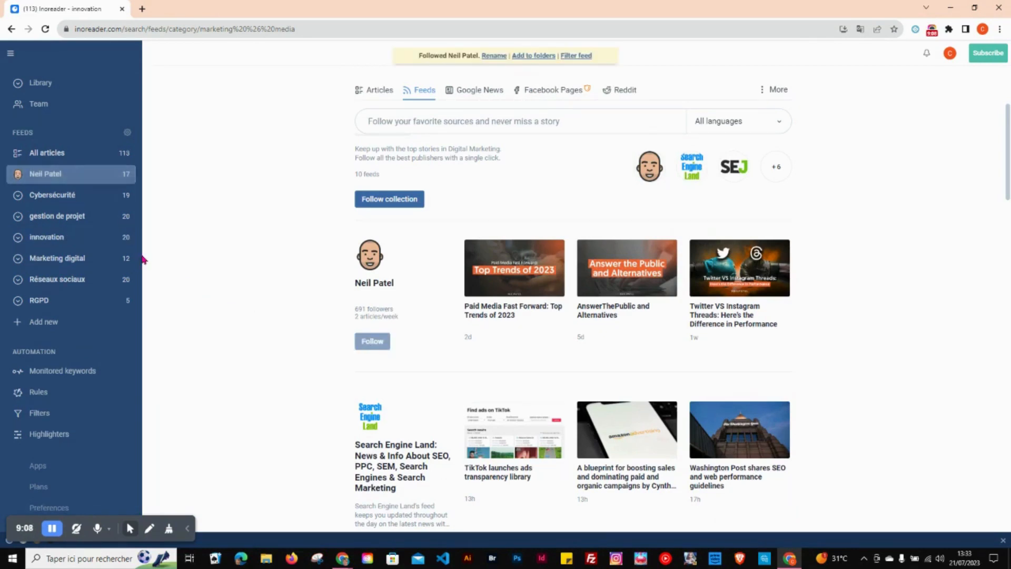
Step: Move the Neil Patel feed into the Marketing digital folder and view the feed's articles from there
{"action": "left_click_drag", "start_coordinate": [59, 174], "coordinate": [62, 260]}
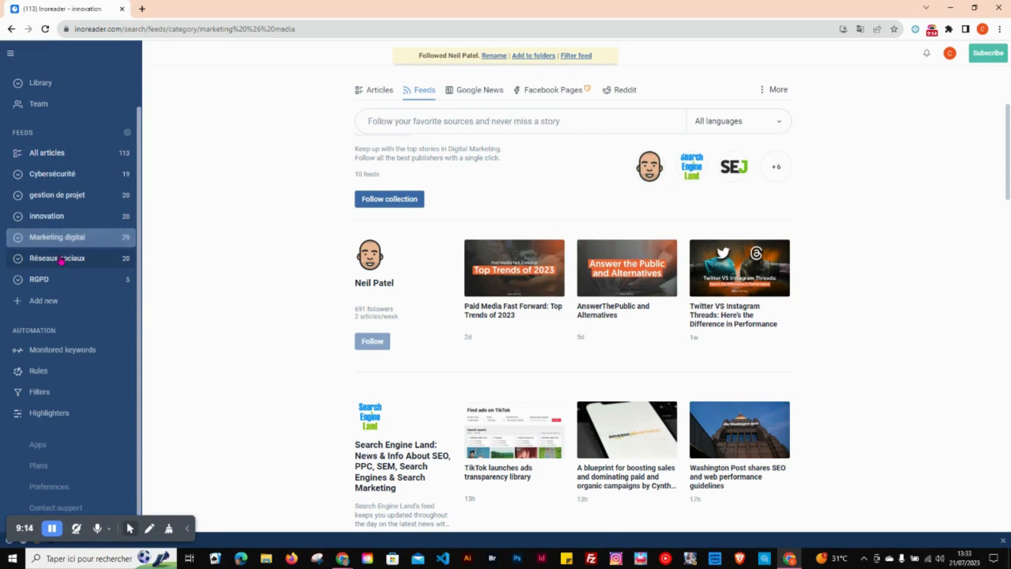
{"action": "left_click", "coordinate": [17, 239]}
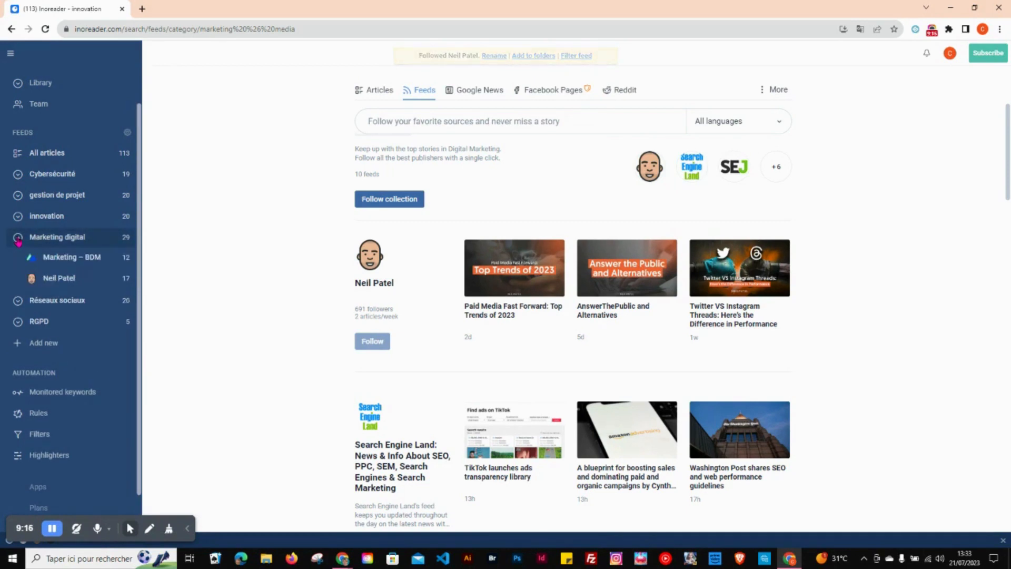
{"action": "left_click", "coordinate": [55, 284]}
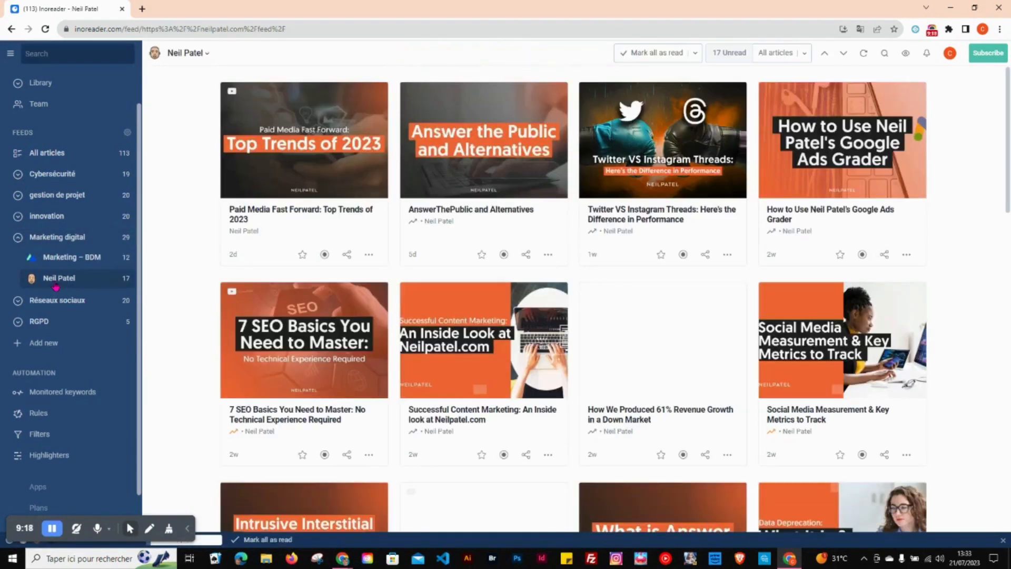
{"action": "left_click", "coordinate": [18, 237]}
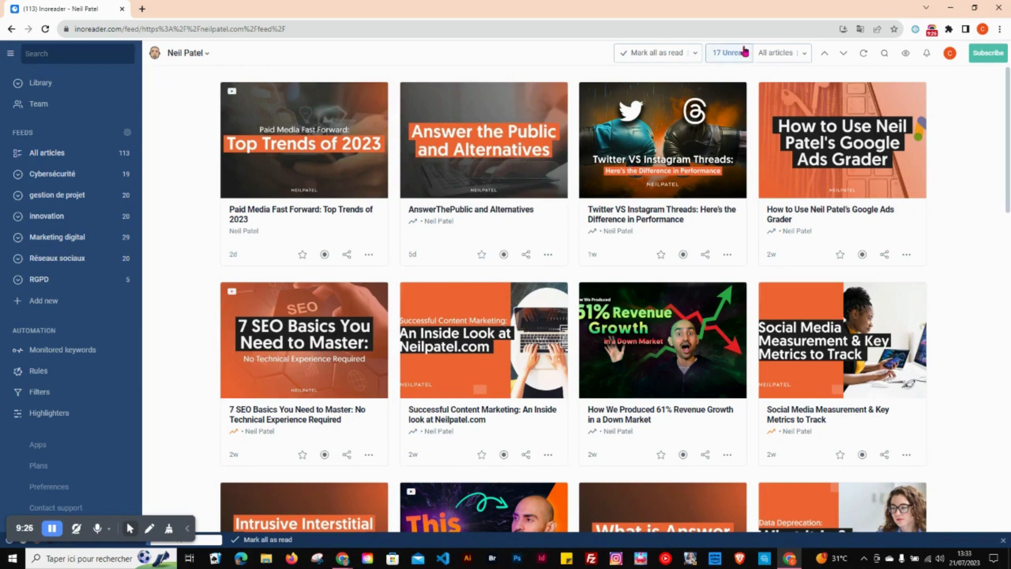
Step: Check the article filter options of the Neil Patel feed and show the articles of all feeds
{"action": "left_click", "coordinate": [798, 55]}
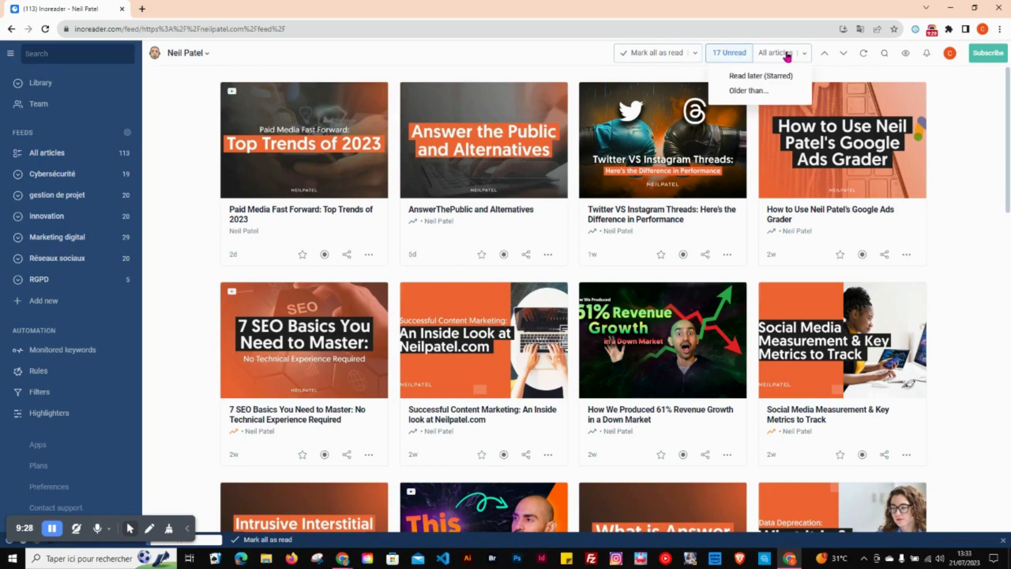
{"action": "left_click", "coordinate": [728, 54]}
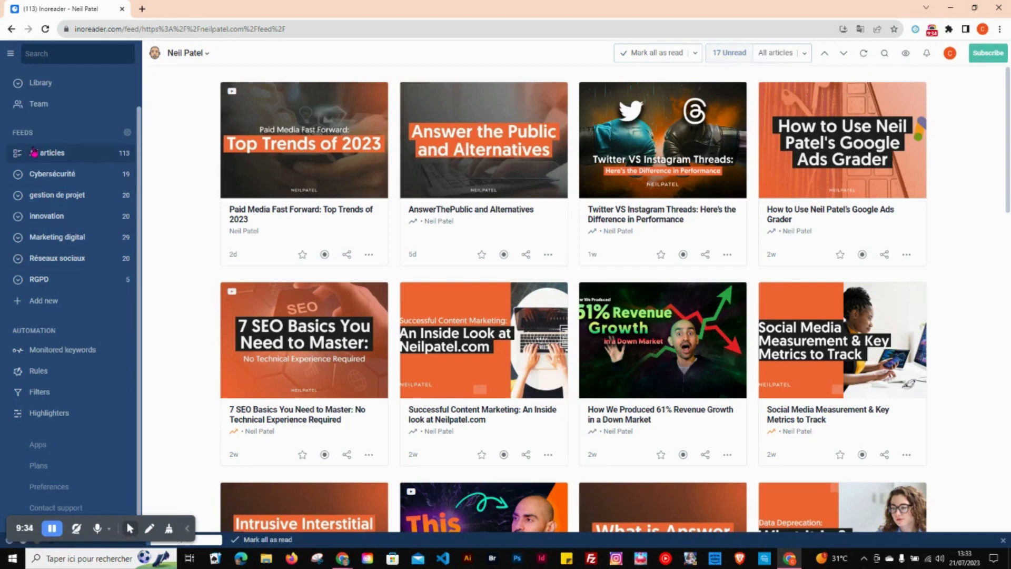
{"action": "left_click", "coordinate": [34, 153]}
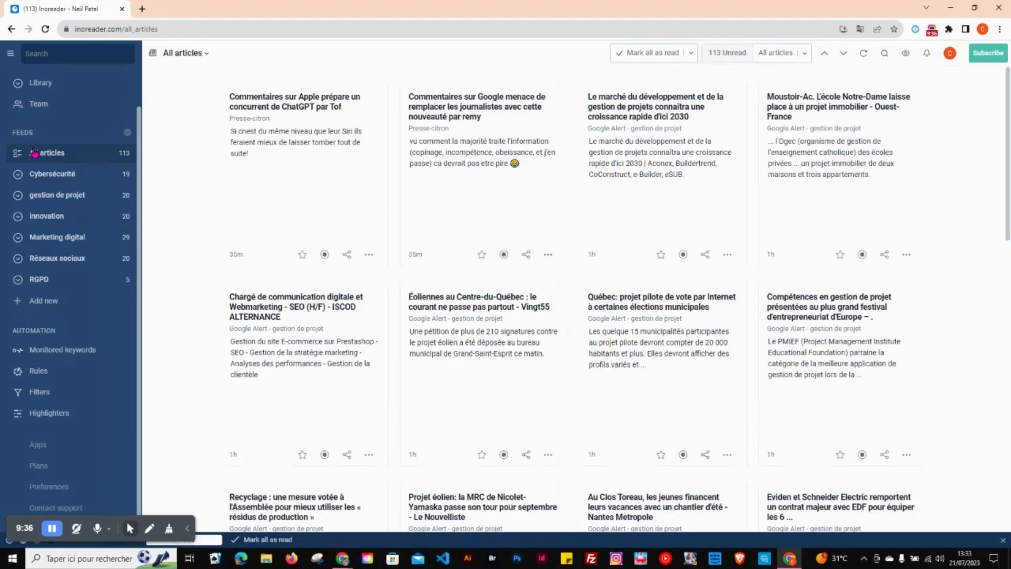
Step: Search Google for "tendance design 2023" in a new browser tab
{"action": "left_click", "coordinate": [141, 11]}
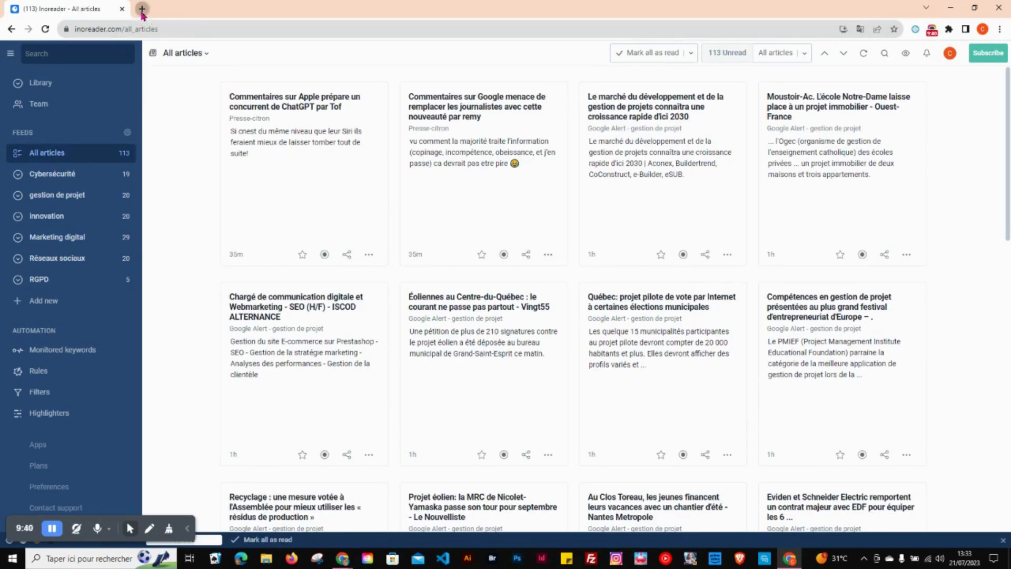
{"action": "left_click", "coordinate": [155, 29]}
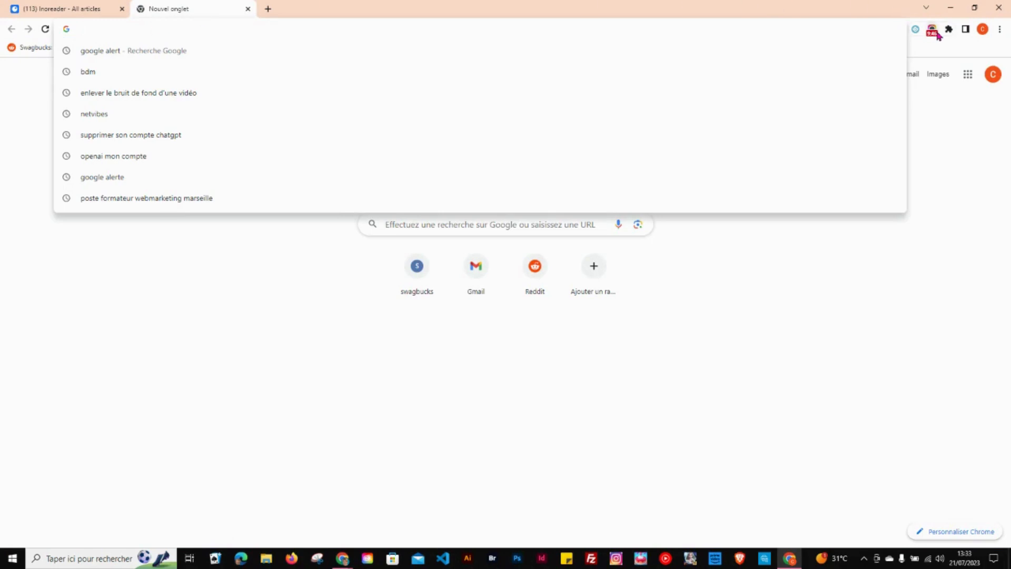
{"action": "left_click", "coordinate": [934, 32]}
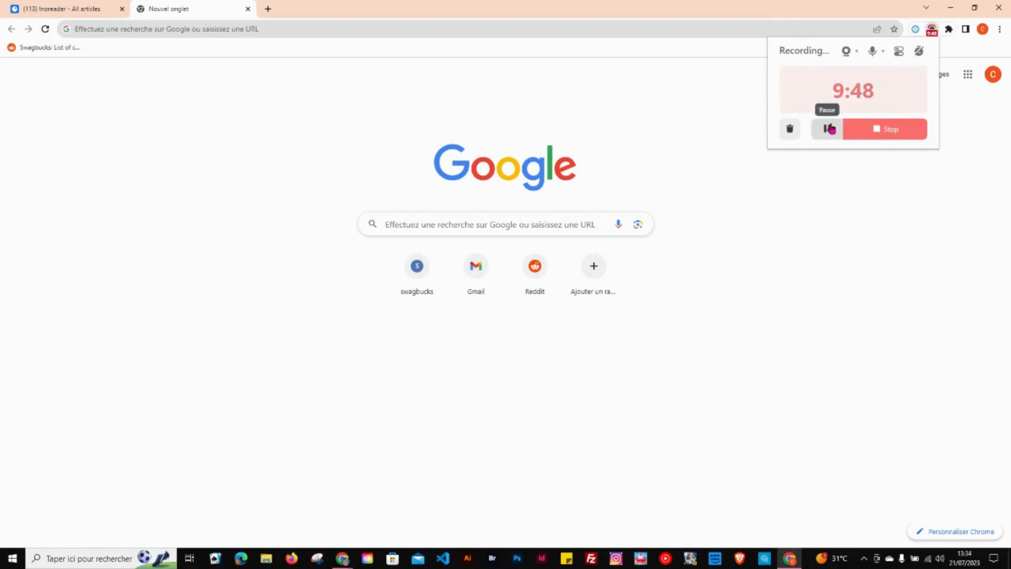
{"action": "left_click", "coordinate": [147, 29]}
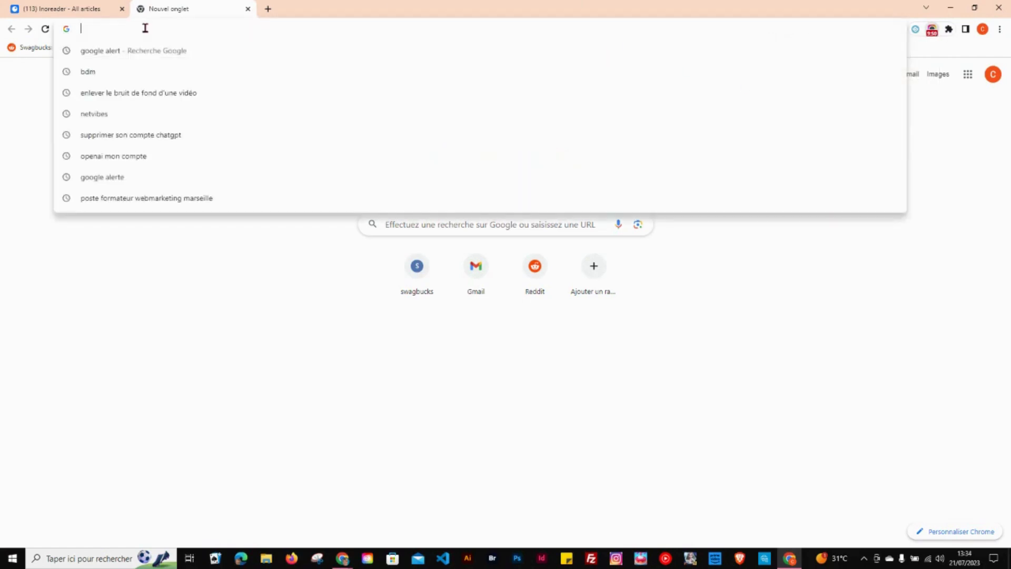
{"action": "type", "text": "tendance"}
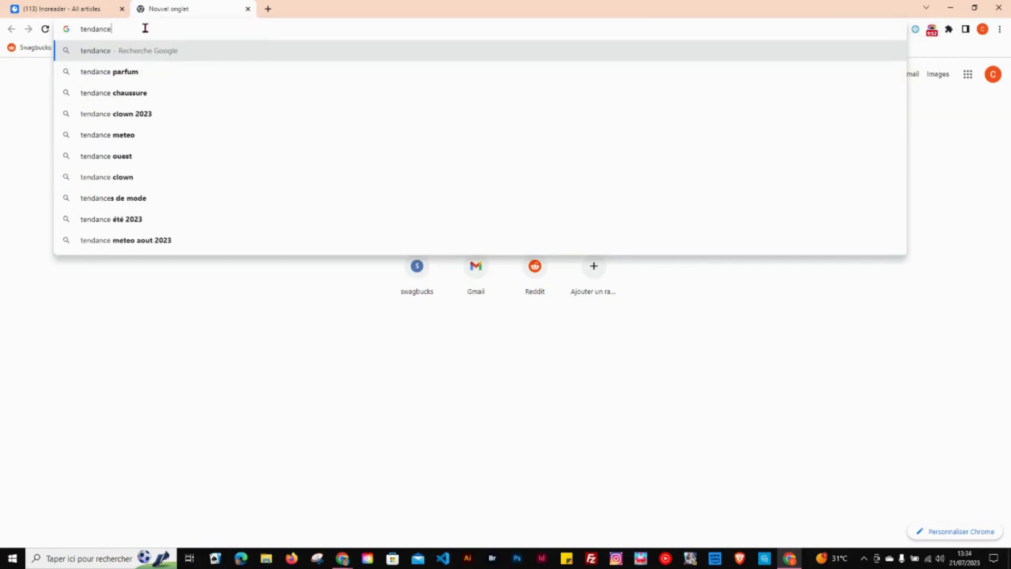
{"action": "type", "text": " design"}
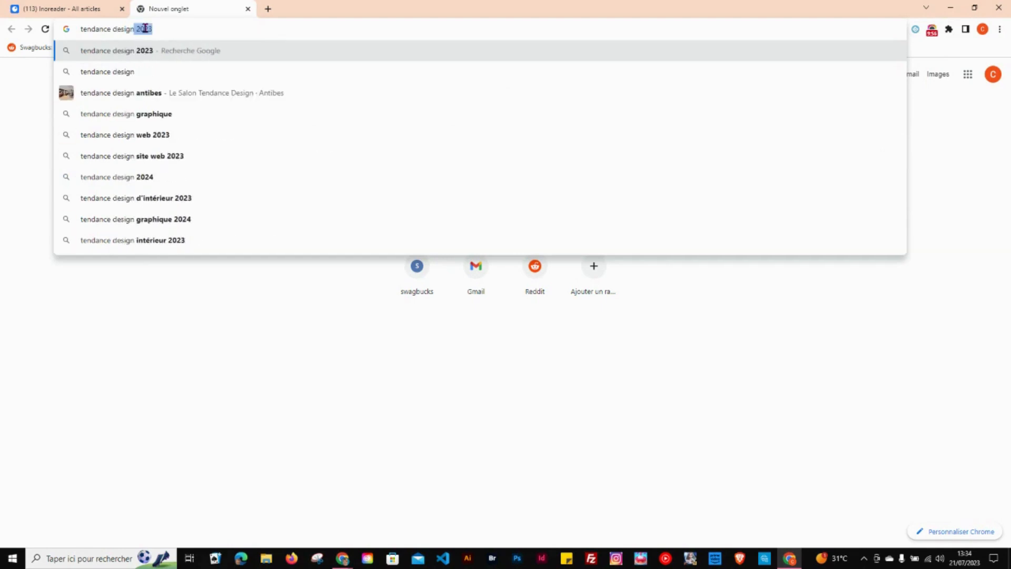
{"action": "key", "text": "Right"}
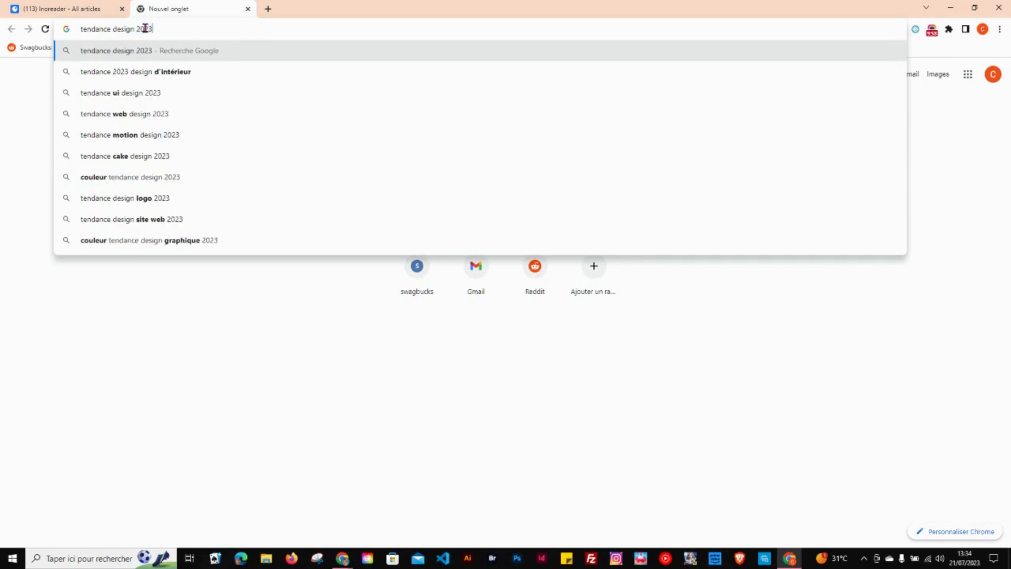
{"action": "key", "text": "Return"}
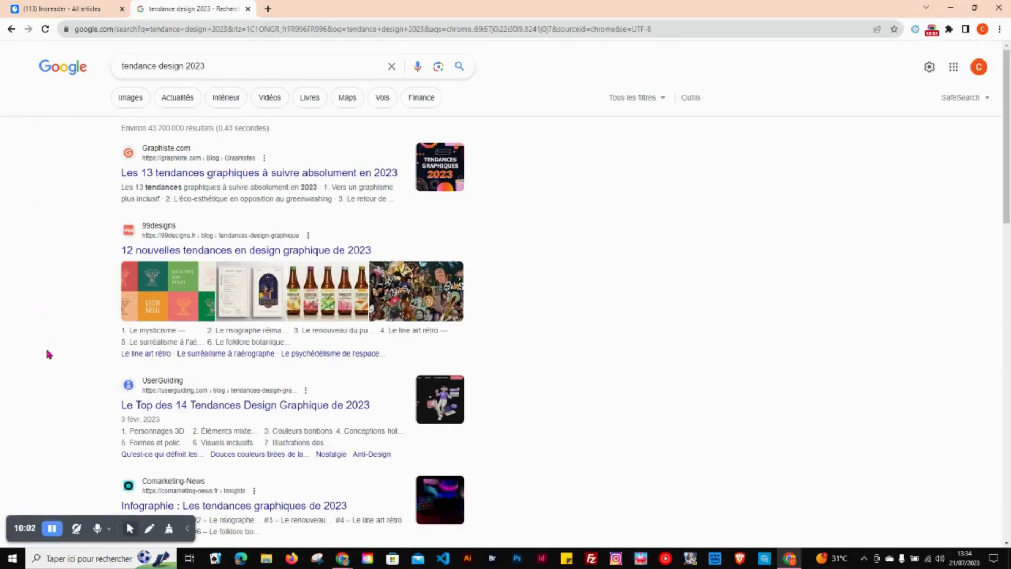
Step: Look through the search results, open the 99designs article on the 12 new graphic design trends of 2023 and skim it
{"action": "scroll", "coordinate": [48, 347], "scroll_direction": "down", "scroll_amount": 3}
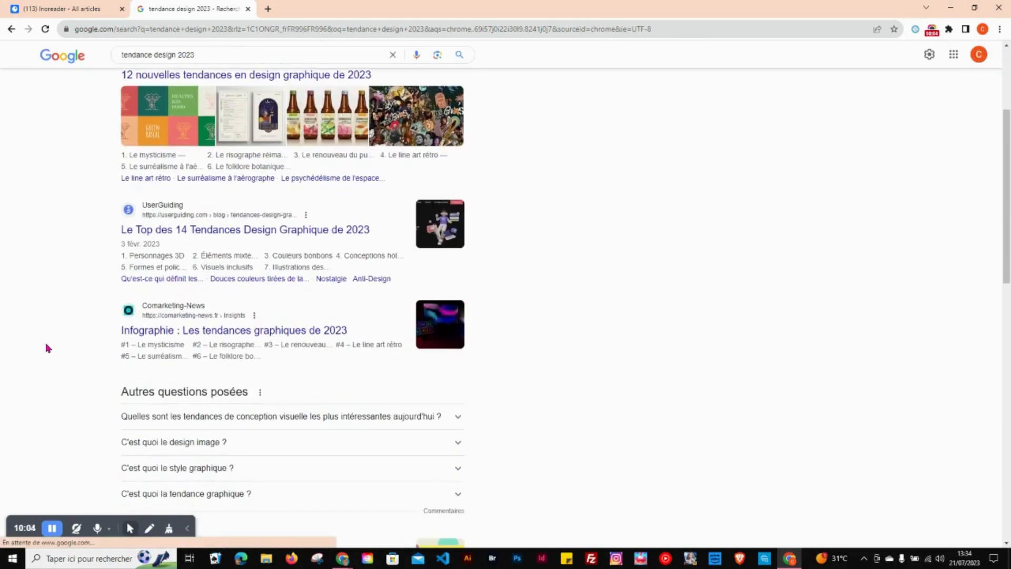
{"action": "scroll", "coordinate": [48, 347], "scroll_direction": "up", "scroll_amount": 1}
{"action": "scroll", "coordinate": [48, 347], "scroll_direction": "up", "scroll_amount": 3}
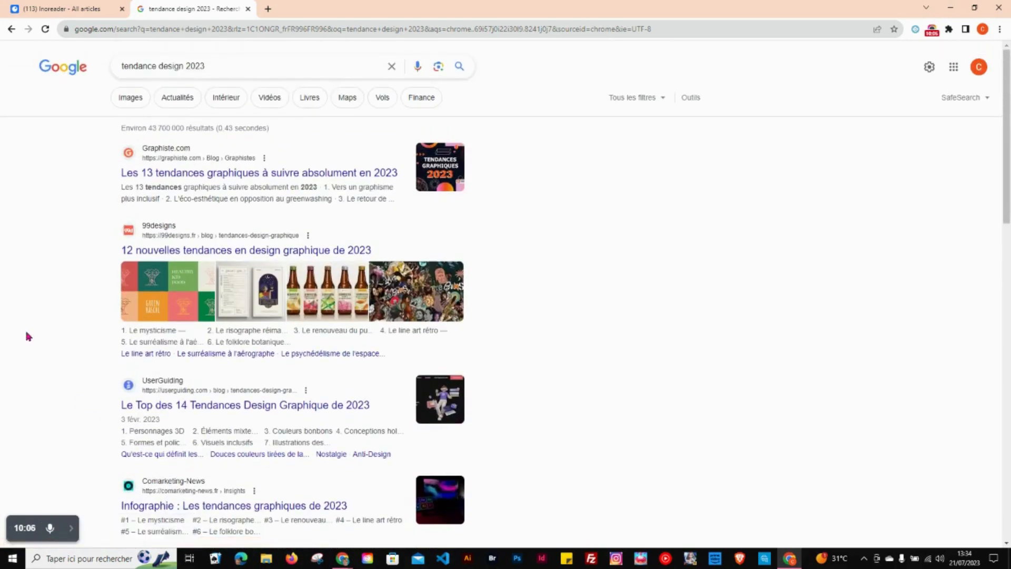
{"action": "left_click", "coordinate": [158, 250]}
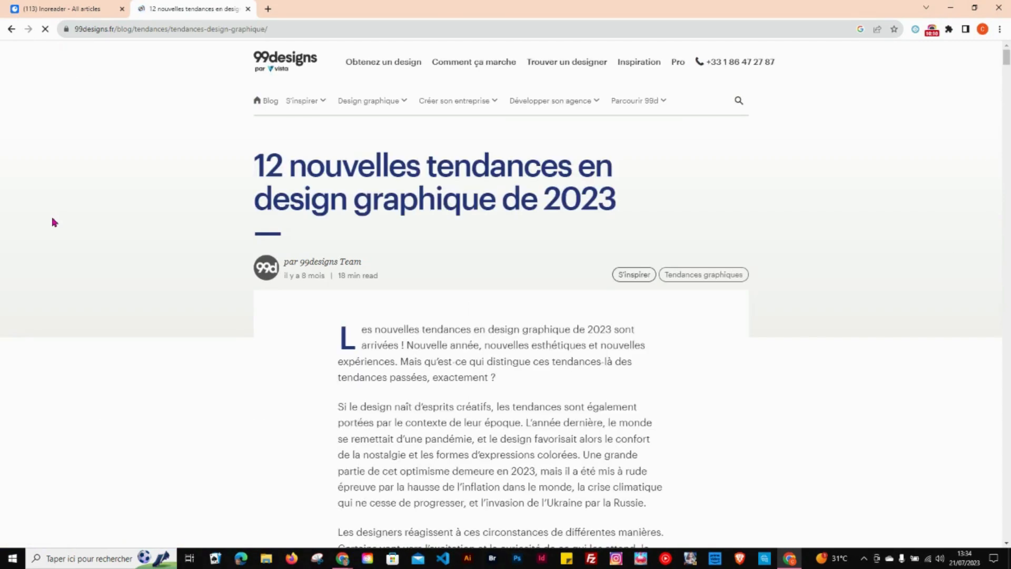
{"action": "scroll", "coordinate": [90, 207], "scroll_direction": "down", "scroll_amount": 9}
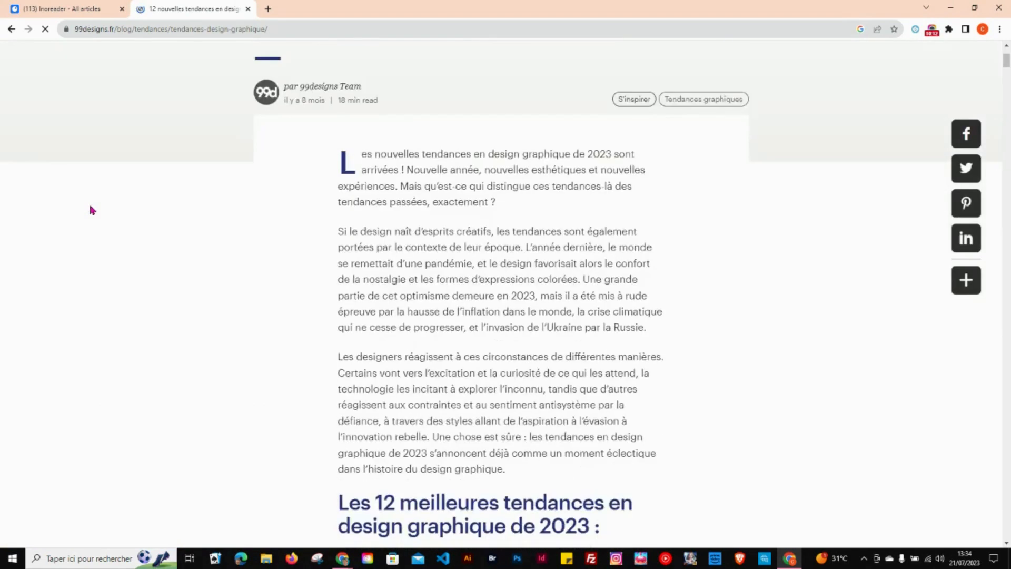
{"action": "scroll", "coordinate": [90, 211], "scroll_direction": "down", "scroll_amount": 7}
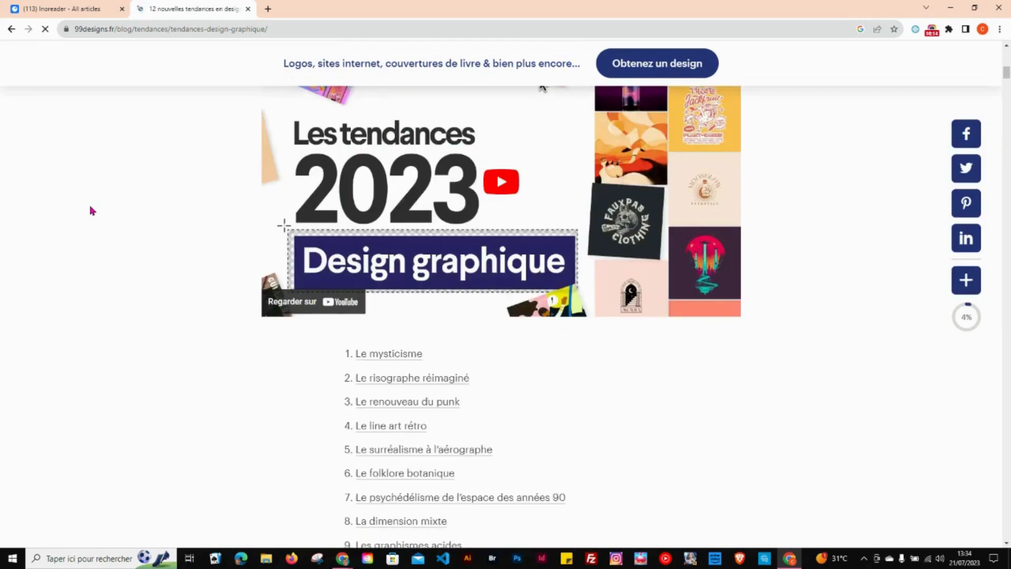
{"action": "scroll", "coordinate": [90, 210], "scroll_direction": "down", "scroll_amount": 13}
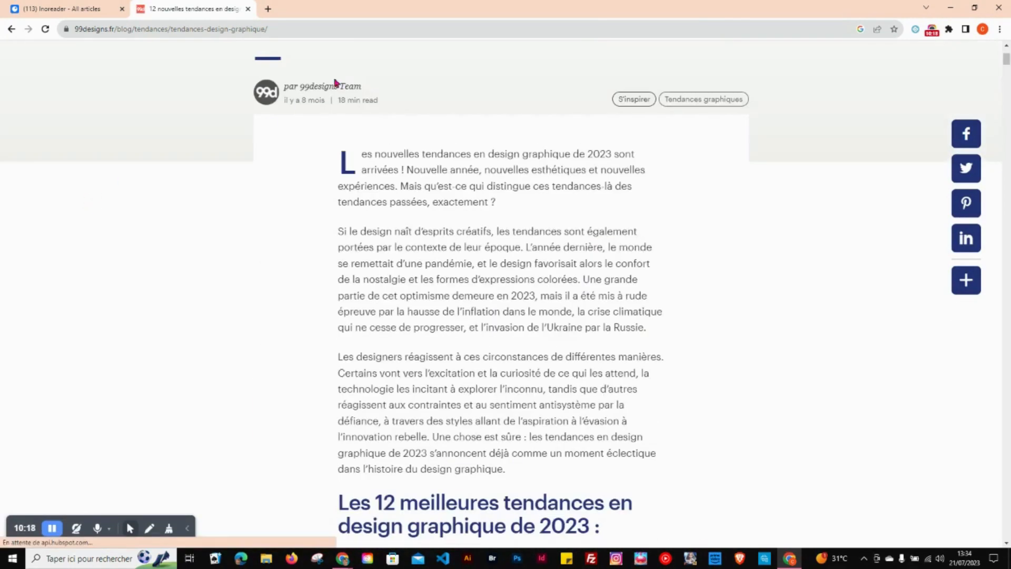
Step: Copy the full address of the 99designs article
{"action": "left_click", "coordinate": [275, 30]}
{"action": "double_click", "coordinate": [276, 32]}
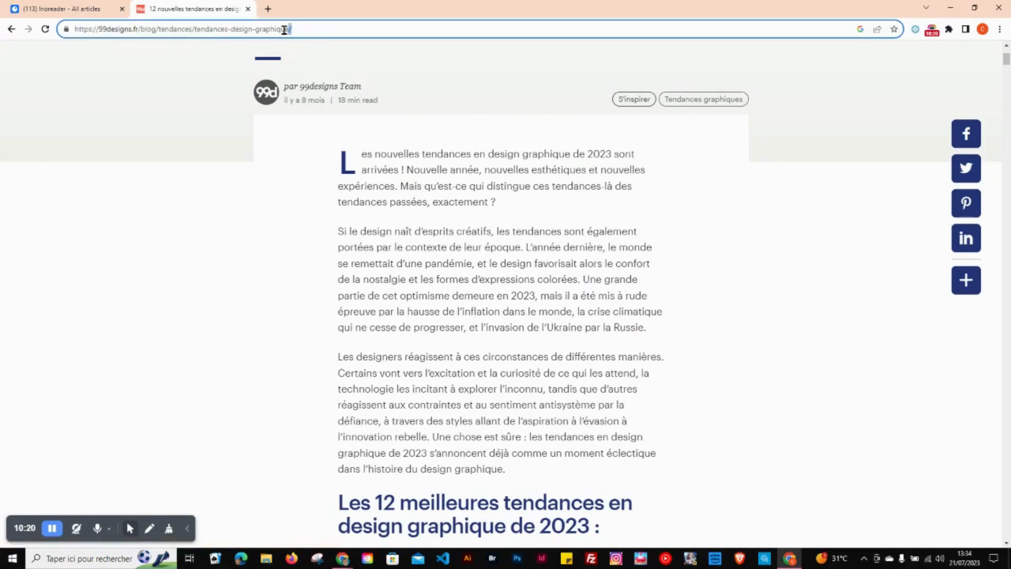
{"action": "left_click_drag", "start_coordinate": [296, 30], "coordinate": [68, 33]}
{"action": "key", "text": "ctrl+c"}
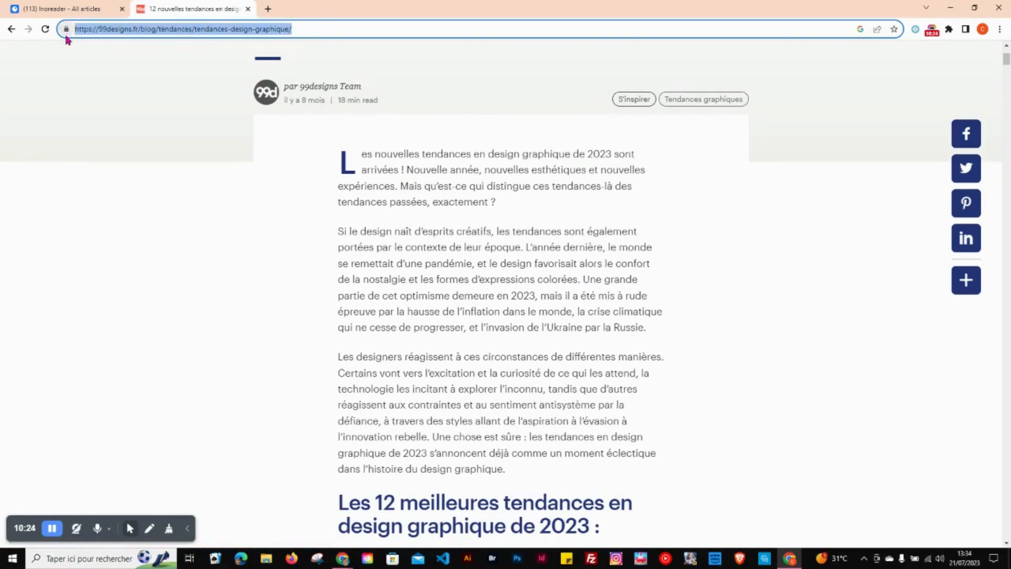
Step: Switch back to Inoreader, search for feeds with the copied article address and follow the 99designs feed
{"action": "left_click", "coordinate": [83, 10]}
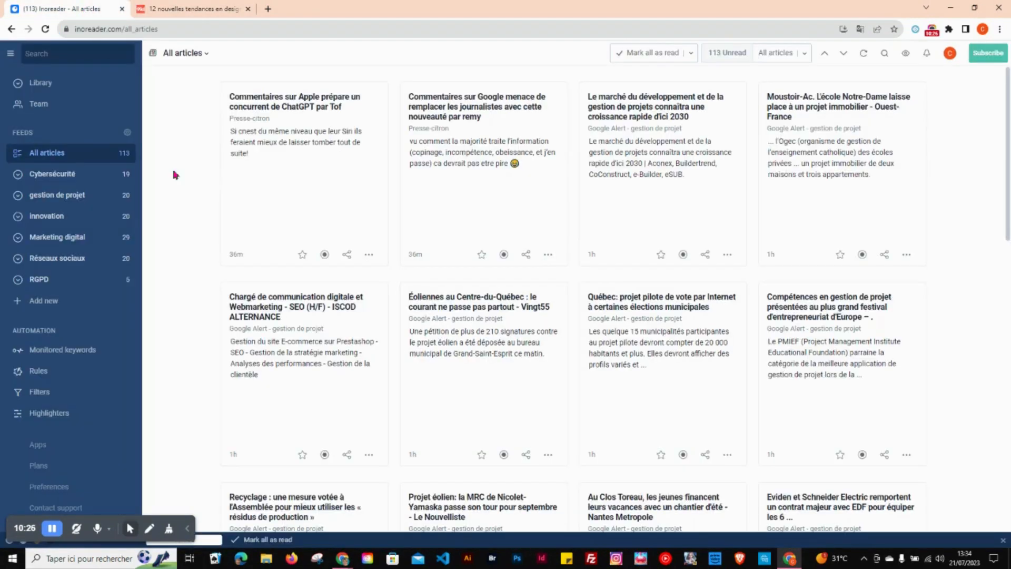
{"action": "left_click", "coordinate": [62, 303]}
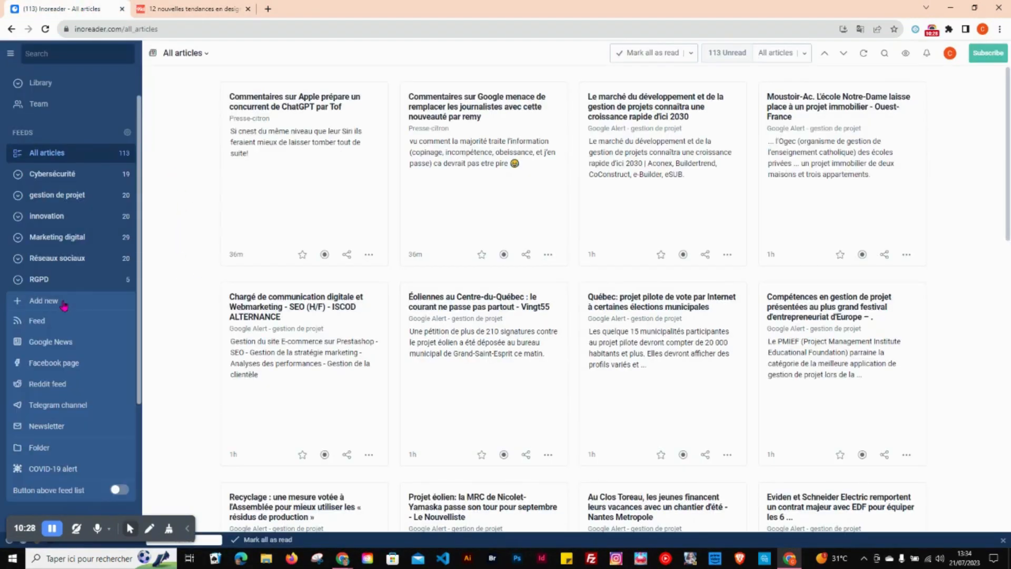
{"action": "left_click", "coordinate": [57, 323]}
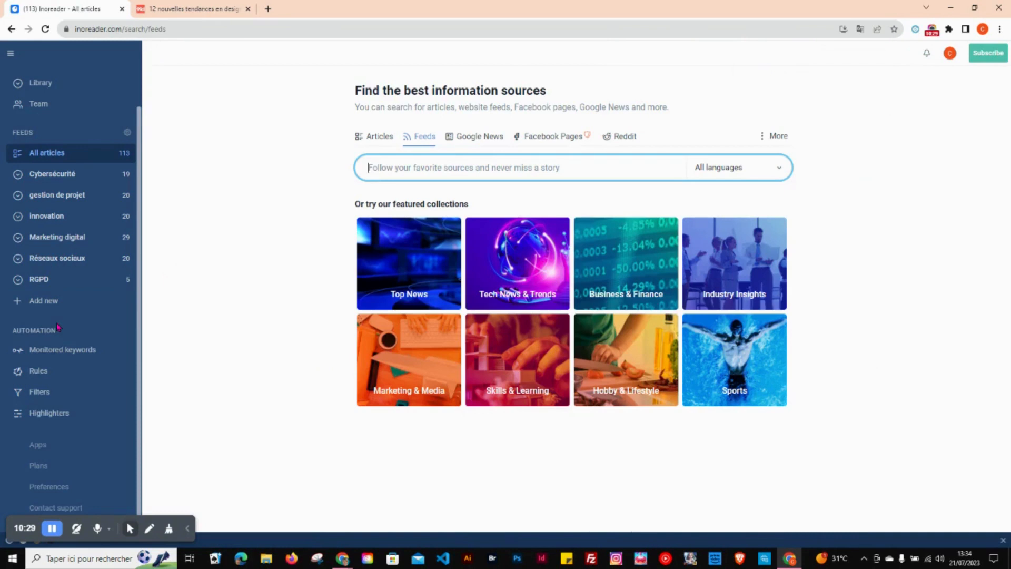
{"action": "left_click", "coordinate": [401, 169]}
{"action": "key", "text": "ctrl+v"}
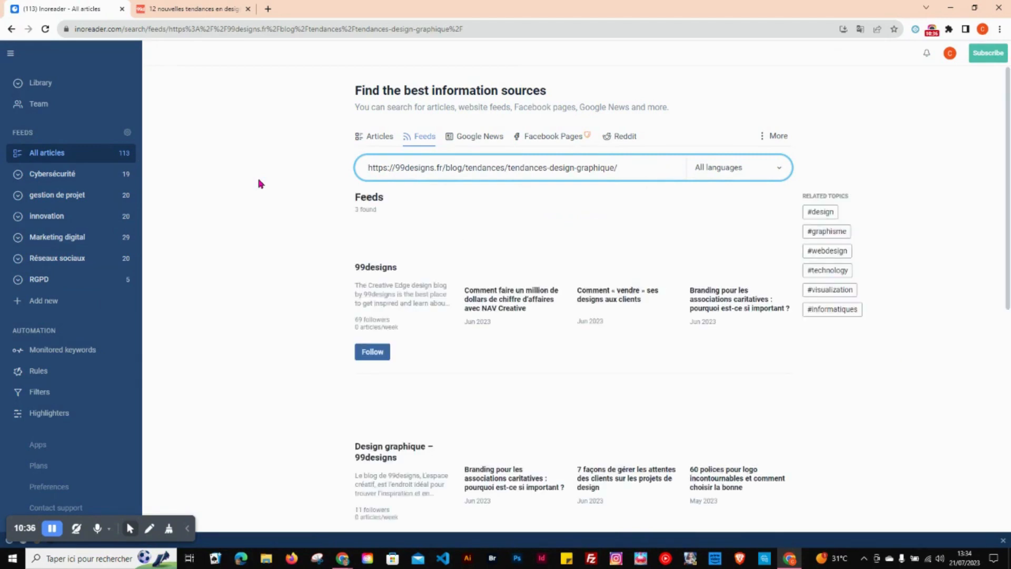
{"action": "left_click", "coordinate": [374, 354]}
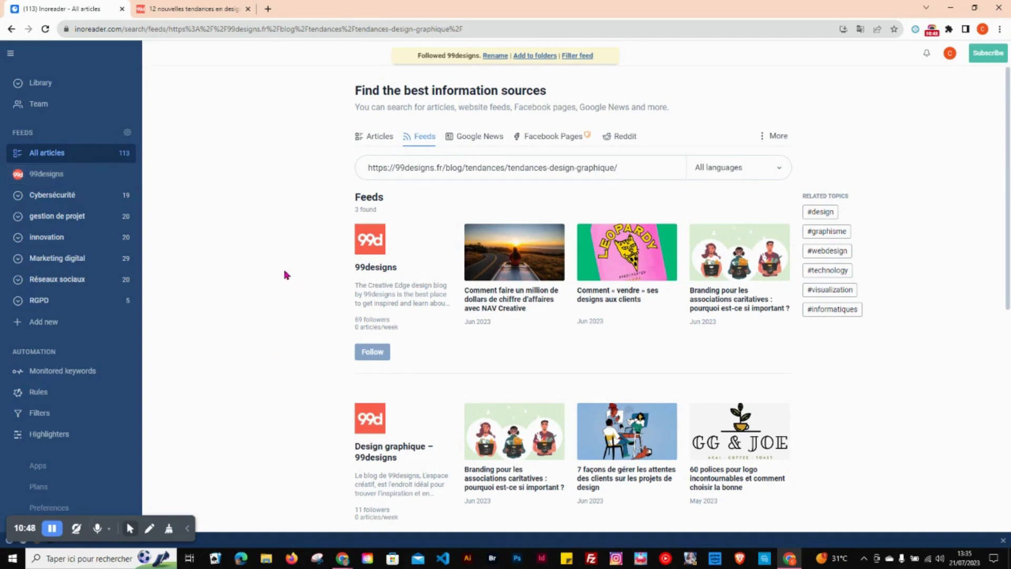
Step: Return to the 99designs article and try to open its RSS feed by appending "rss", then "feeds" to the address
{"action": "left_click", "coordinate": [209, 7]}
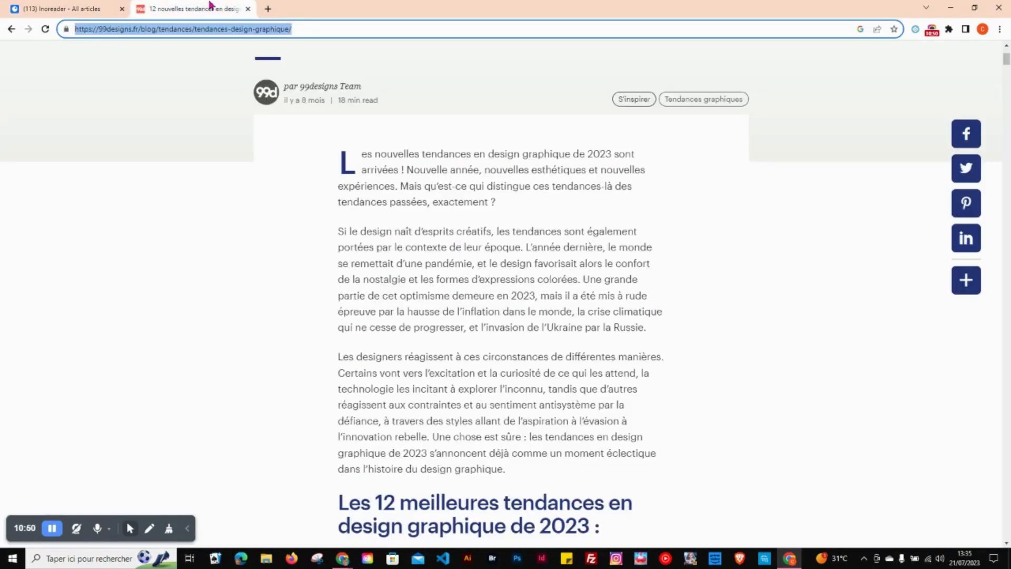
{"action": "left_click", "coordinate": [306, 29]}
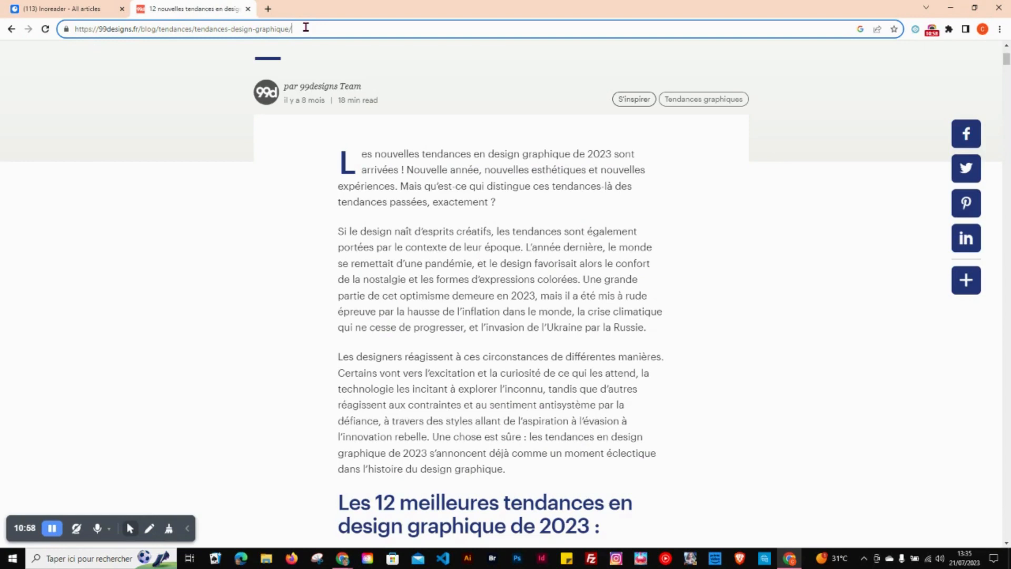
{"action": "type", "text": "rss"}
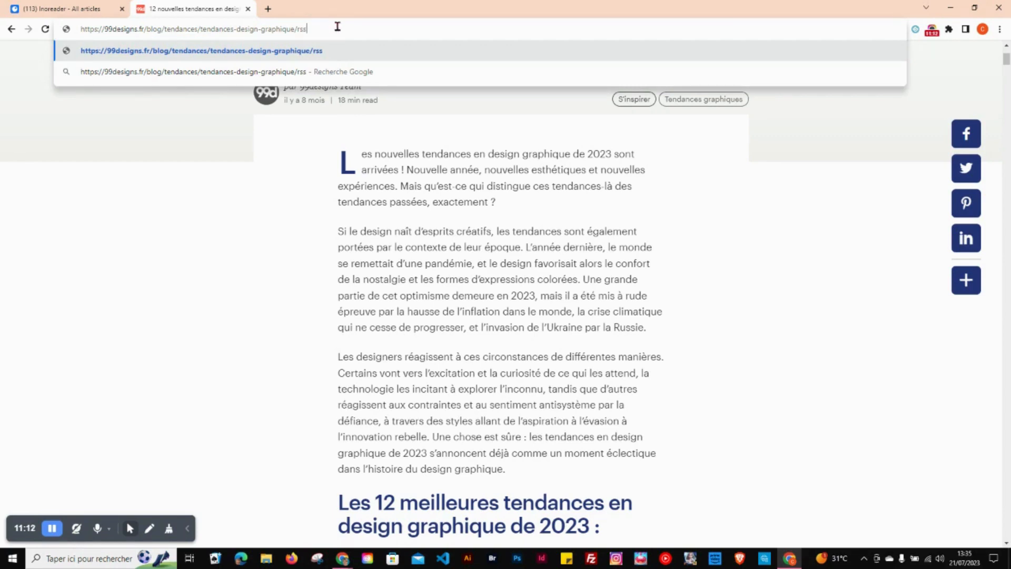
{"action": "key", "text": "Return"}
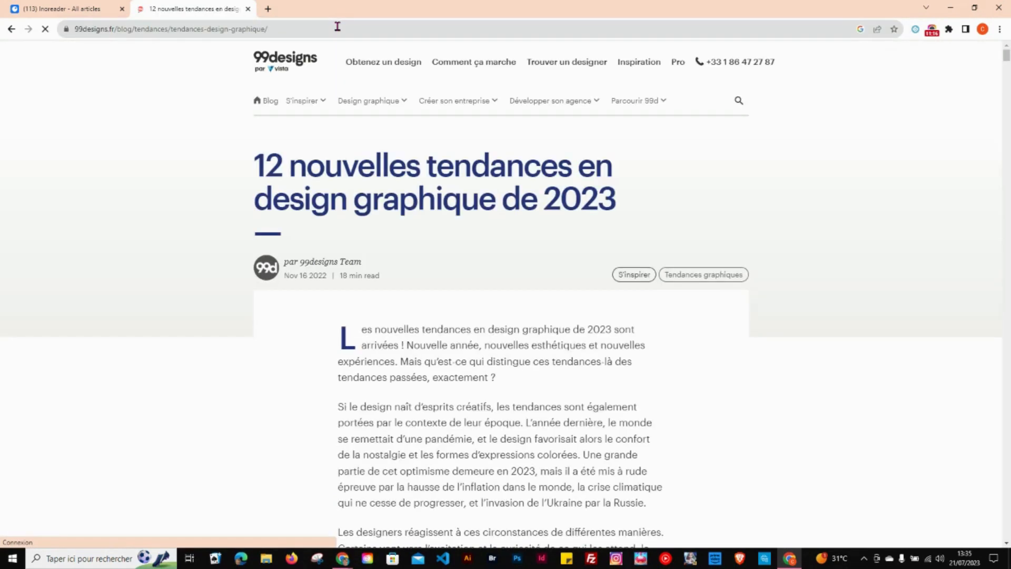
{"action": "left_click", "coordinate": [283, 28]}
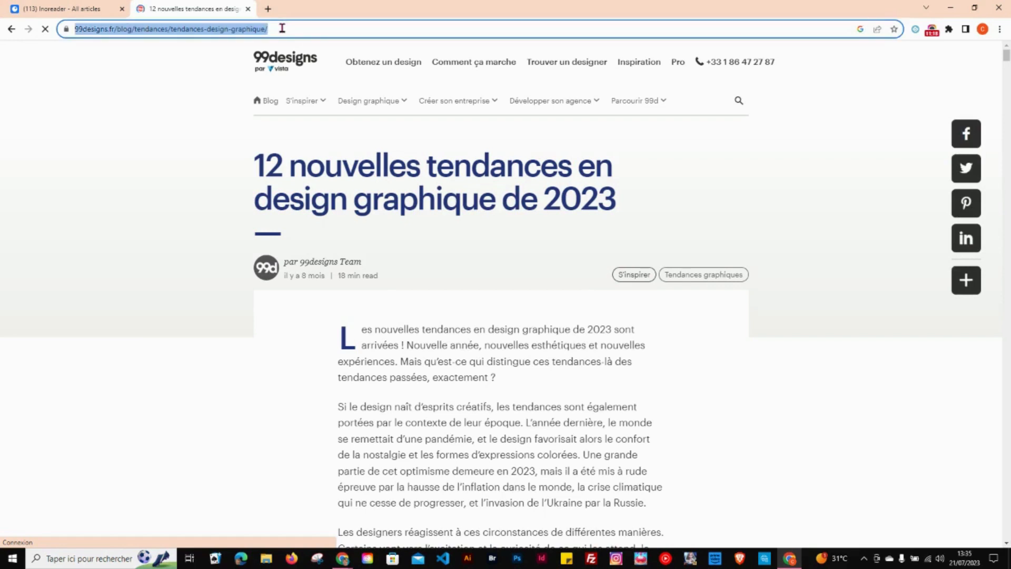
{"action": "key", "text": "End"}
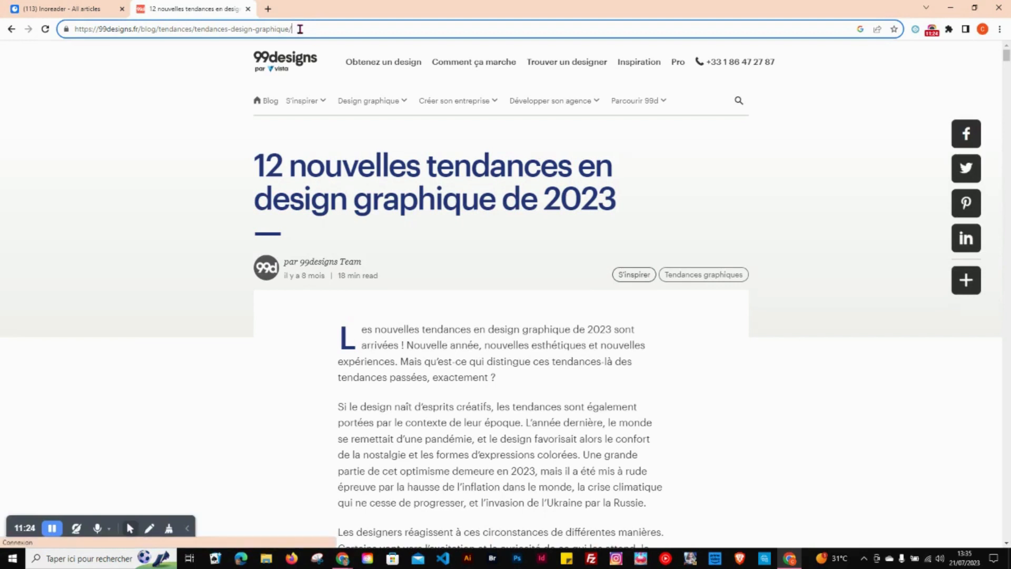
{"action": "type", "text": "feeds"}
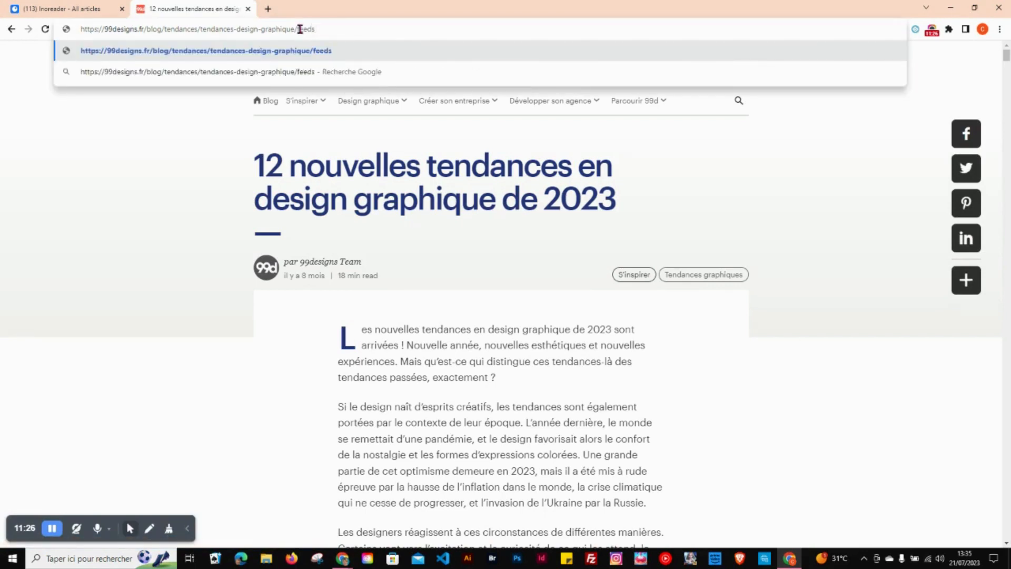
{"action": "key", "text": "Return"}
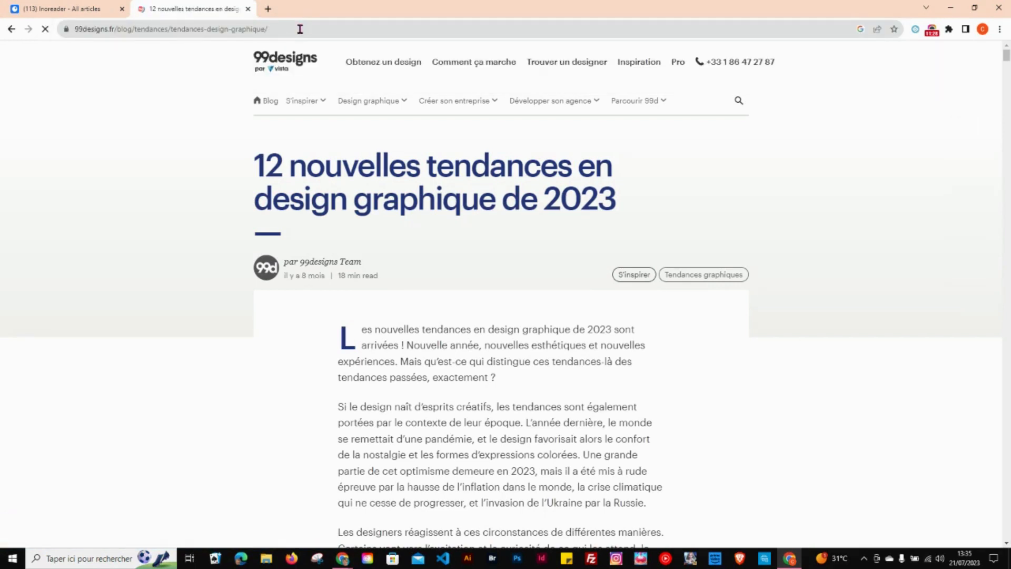
Step: Close the 99designs article and look through the other 99designs feeds offered in Inoreader
{"action": "left_click", "coordinate": [268, 9]}
{"action": "left_click", "coordinate": [249, 9]}
{"action": "left_click", "coordinate": [76, 3]}
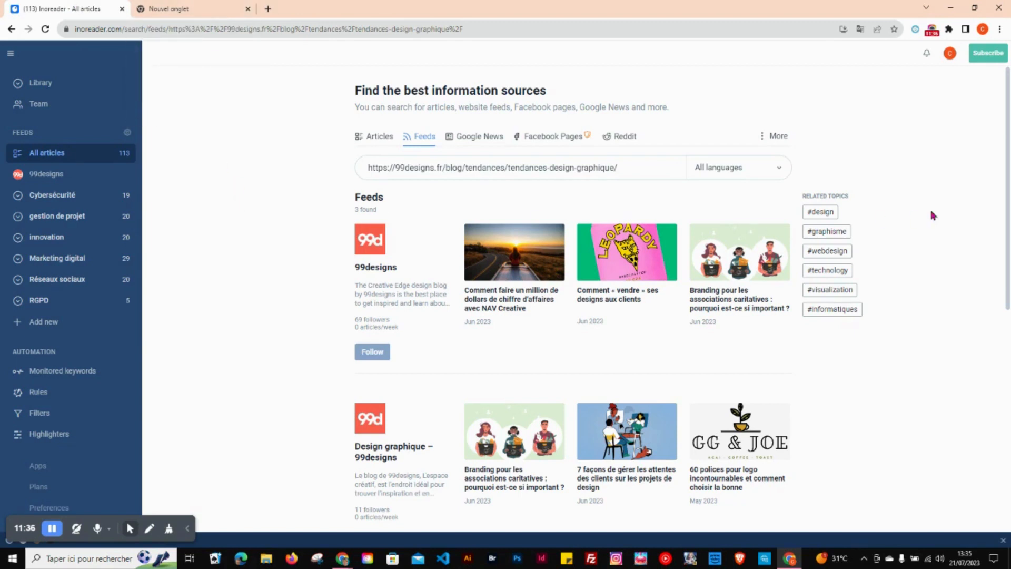
{"action": "scroll", "coordinate": [1007, 180], "scroll_direction": "down", "scroll_amount": 4}
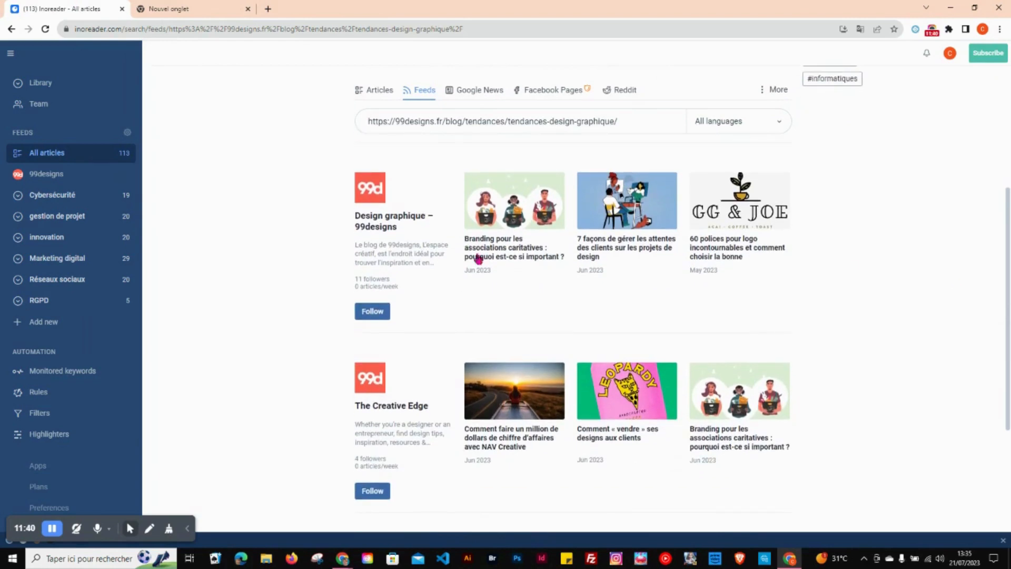
Step: Create a folder named "Design" containing the 99designs feed, save it and open it
{"action": "left_click", "coordinate": [25, 322]}
{"action": "left_click", "coordinate": [37, 469]}
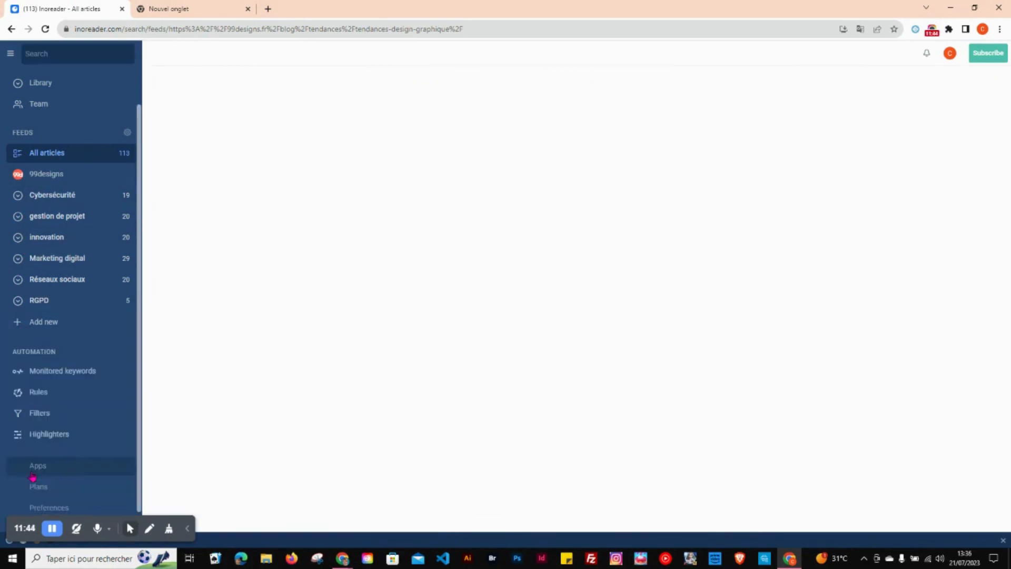
{"action": "left_click", "coordinate": [445, 246]}
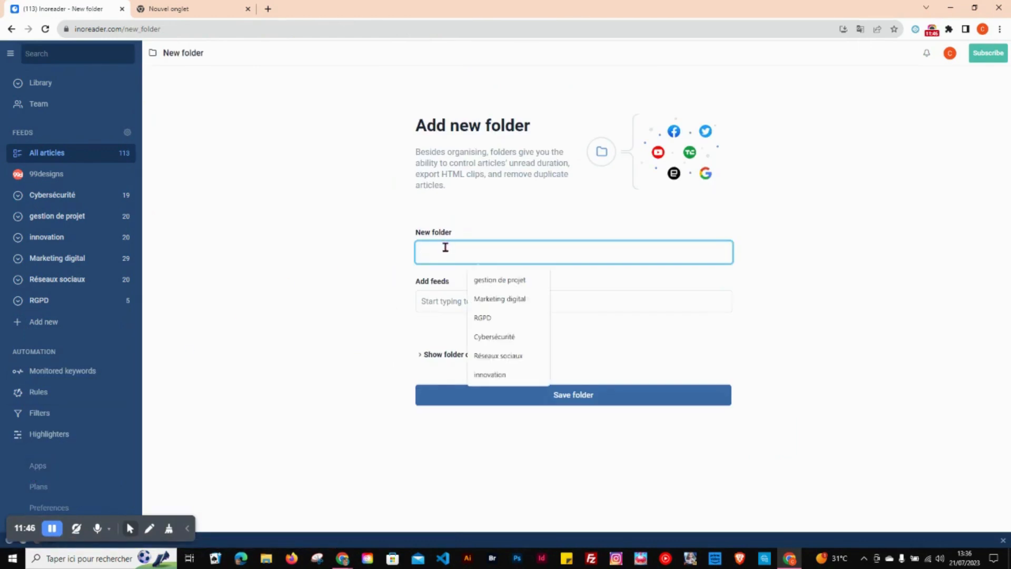
{"action": "type", "text": "Design"}
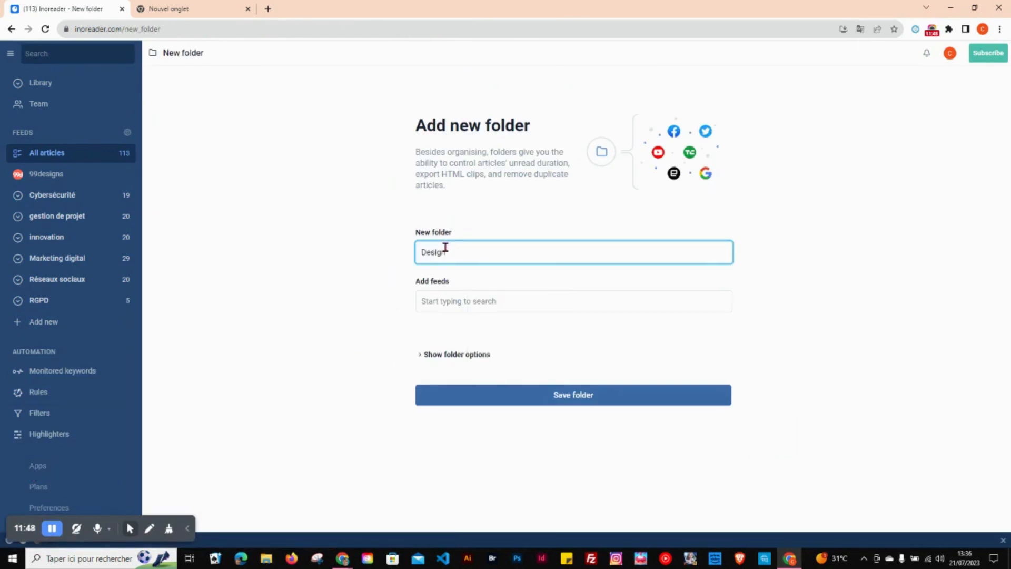
{"action": "left_click", "coordinate": [448, 302]}
{"action": "left_click", "coordinate": [446, 343]}
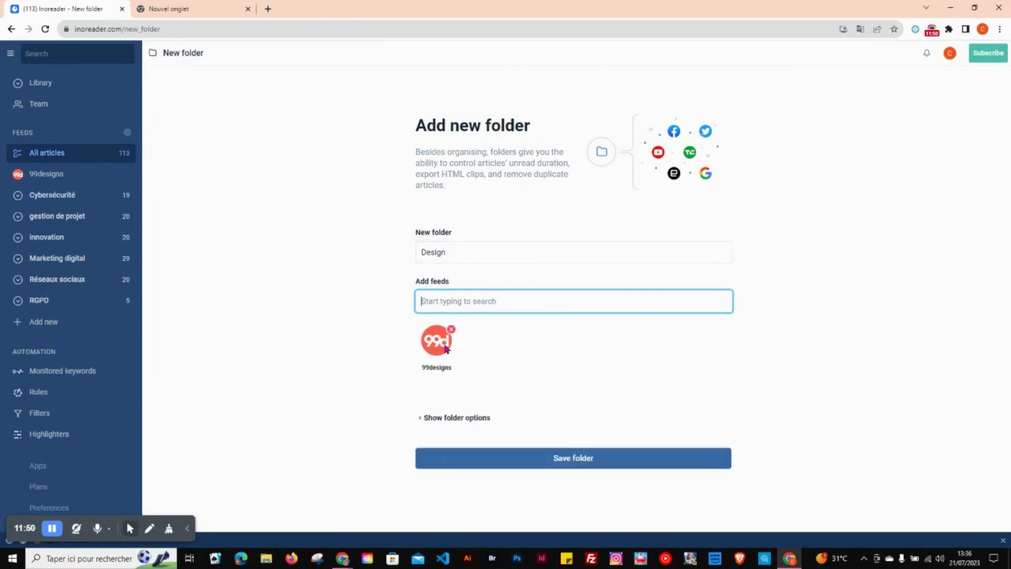
{"action": "left_click", "coordinate": [449, 458]}
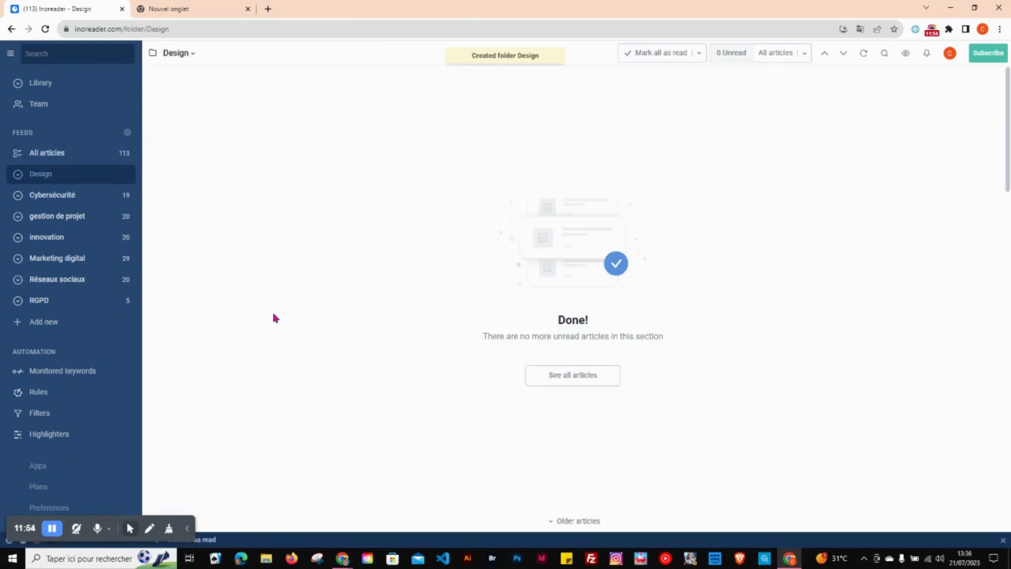
{"action": "left_click", "coordinate": [42, 174]}
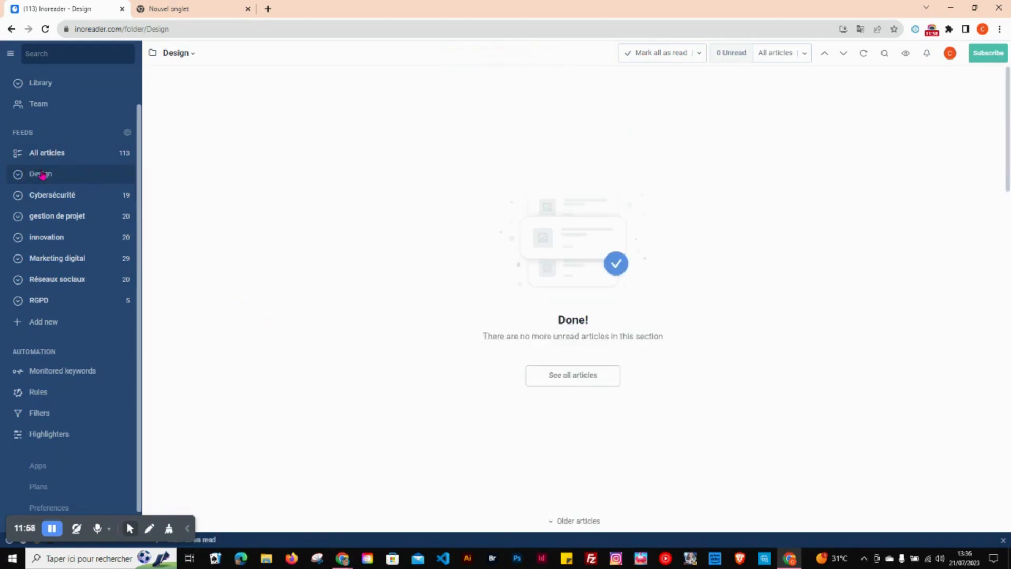
Step: Switch to the blank browser tab and search Google for "gestion de projet"
{"action": "left_click", "coordinate": [181, 5]}
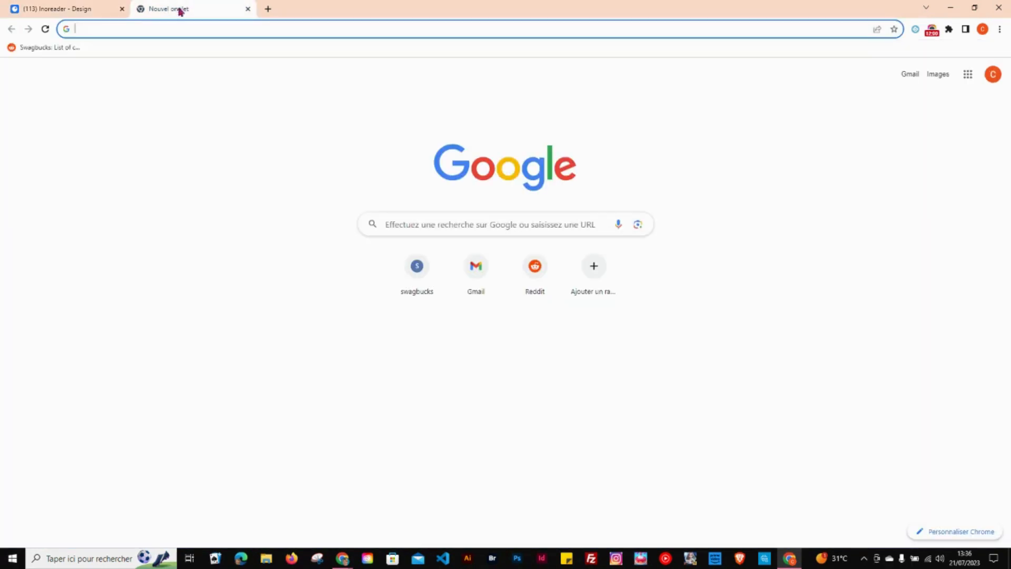
{"action": "left_click", "coordinate": [158, 27]}
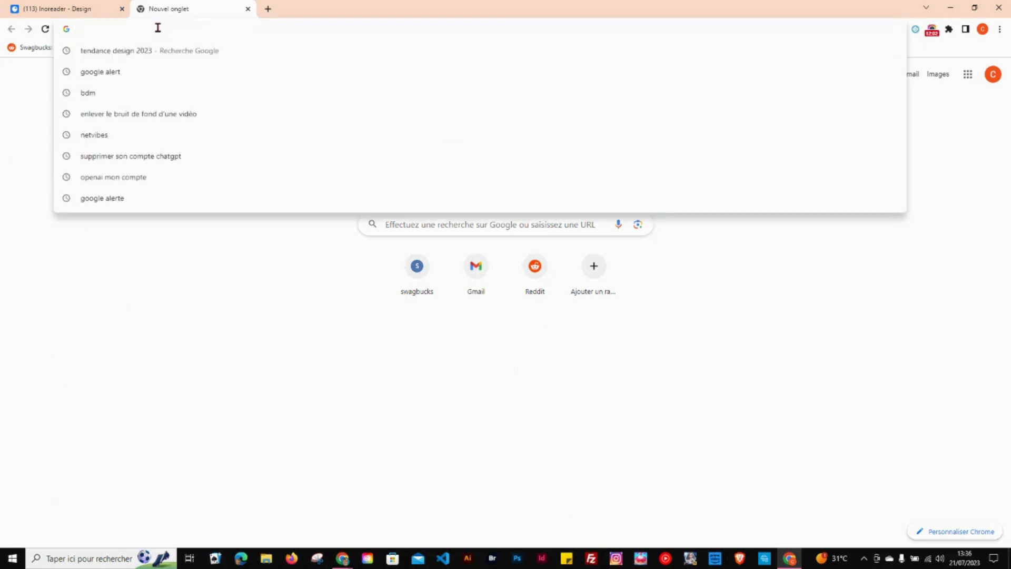
{"action": "type", "text": "gestion"}
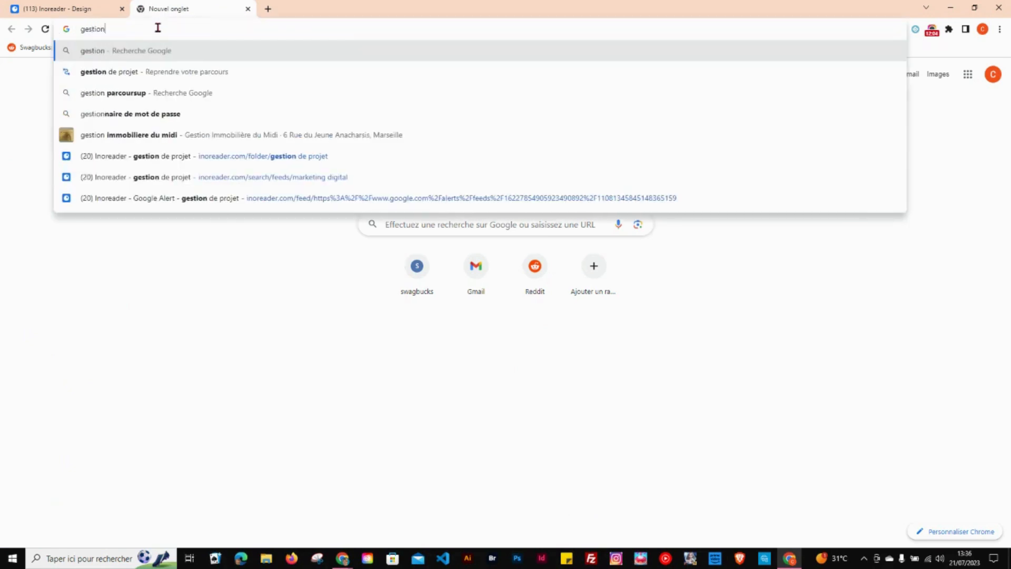
{"action": "type", "text": " de proje"}
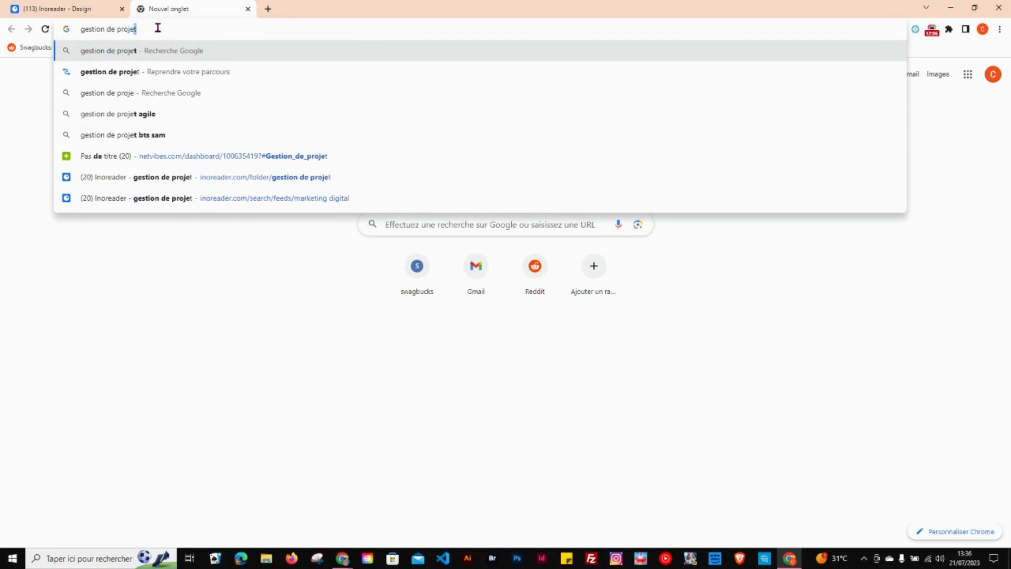
{"action": "type", "text": "t"}
{"action": "key", "text": "Return"}
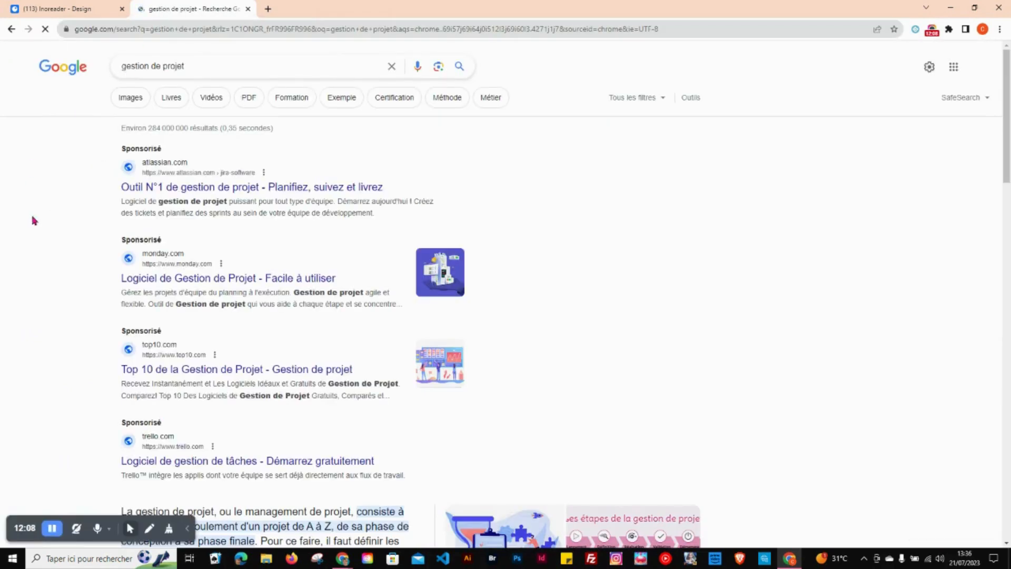
Step: Open Manager GO!'s project management page from the search results and allow all cookies
{"action": "scroll", "coordinate": [39, 270], "scroll_direction": "down", "scroll_amount": 3}
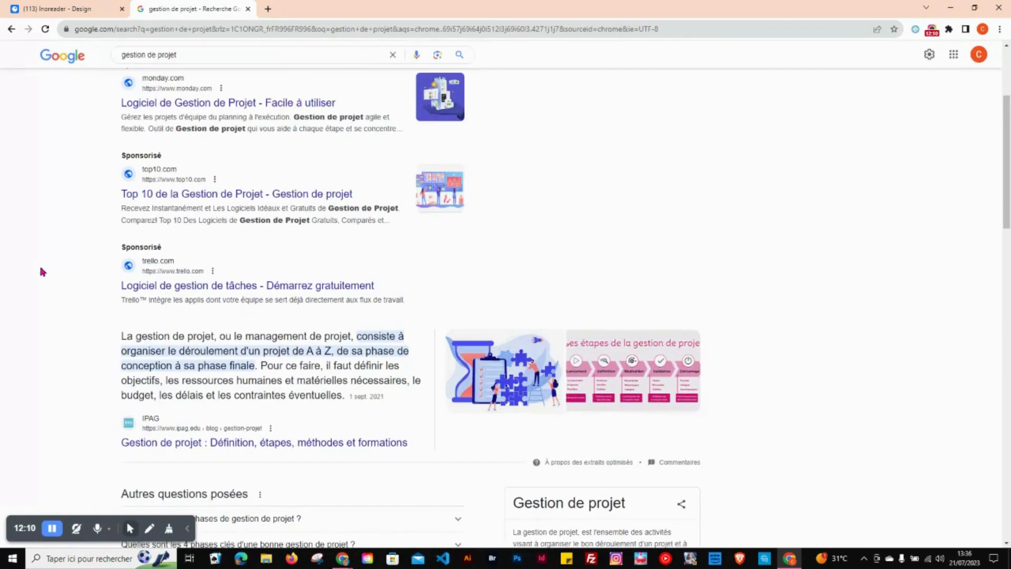
{"action": "scroll", "coordinate": [40, 268], "scroll_direction": "down", "scroll_amount": 3}
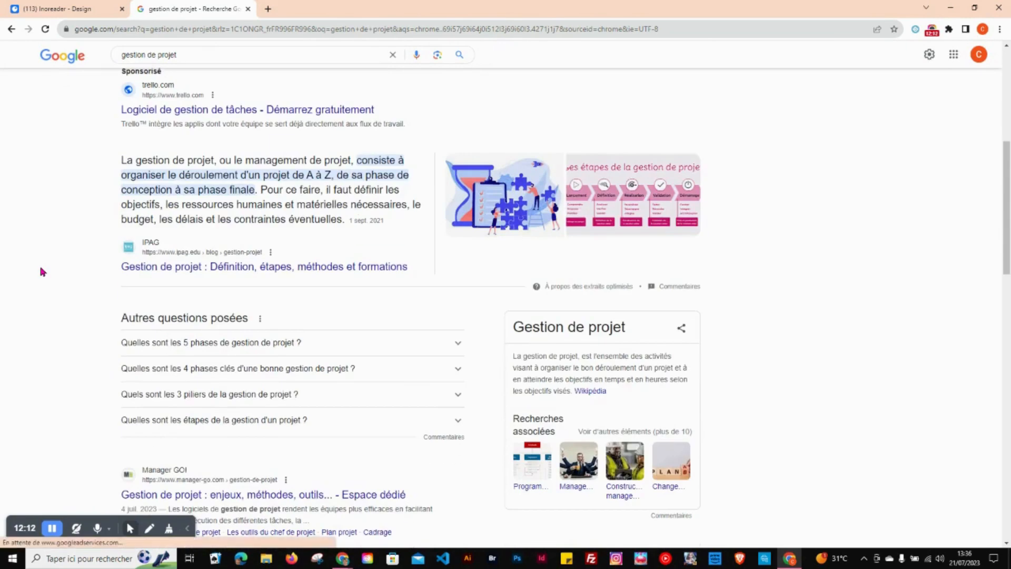
{"action": "scroll", "coordinate": [40, 269], "scroll_direction": "down", "scroll_amount": 3}
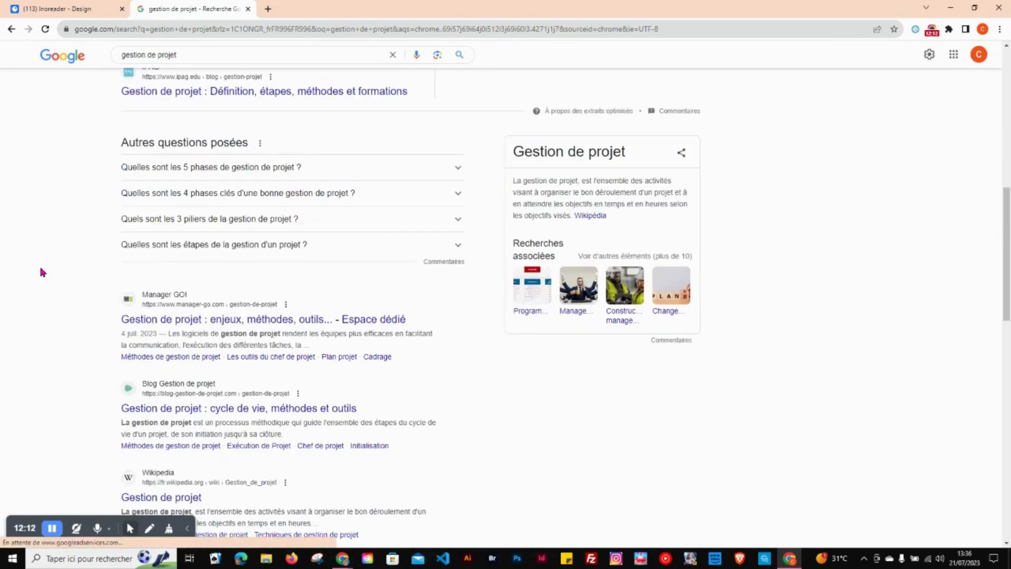
{"action": "left_click", "coordinate": [138, 324]}
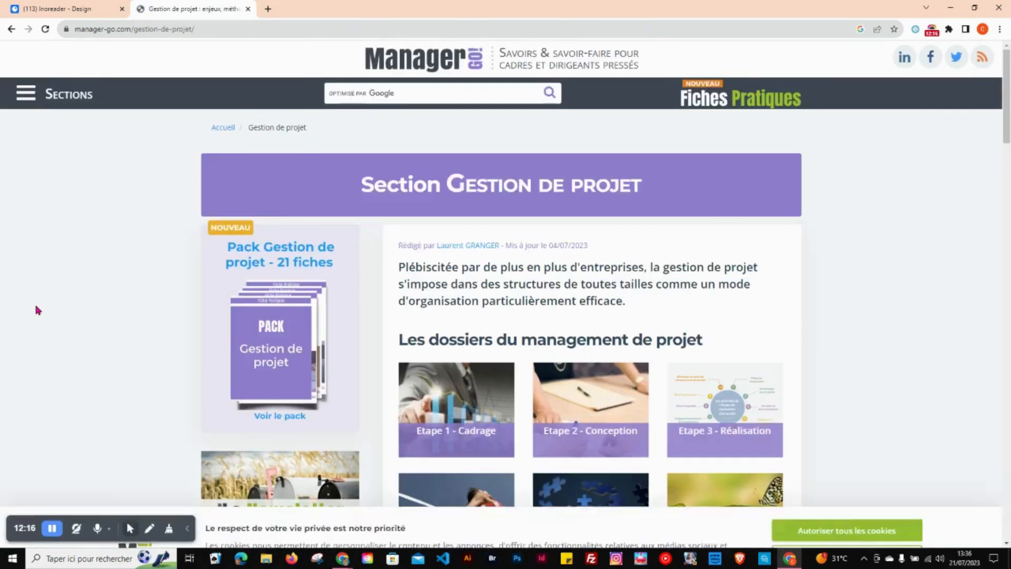
{"action": "left_click", "coordinate": [879, 440]}
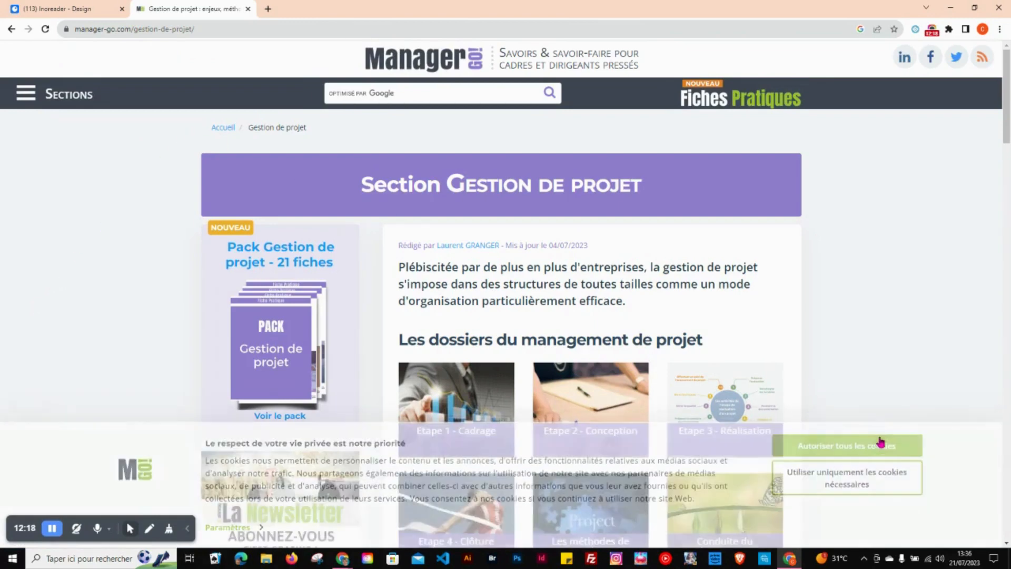
Step: Try to open an RSS feed by appending "rss" to the Manager GO! page address, and return to the page
{"action": "left_click", "coordinate": [221, 26]}
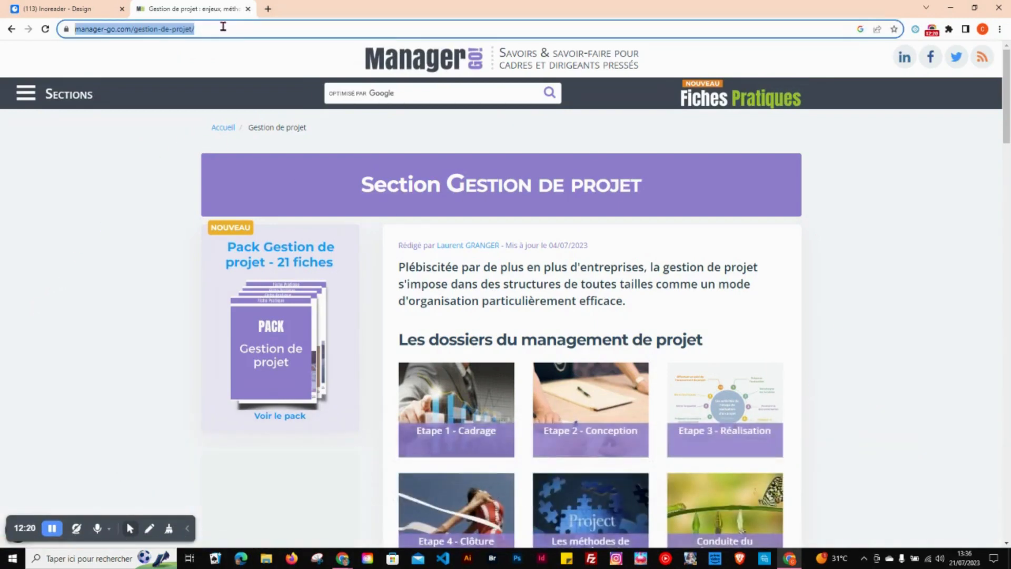
{"action": "left_click", "coordinate": [223, 26]}
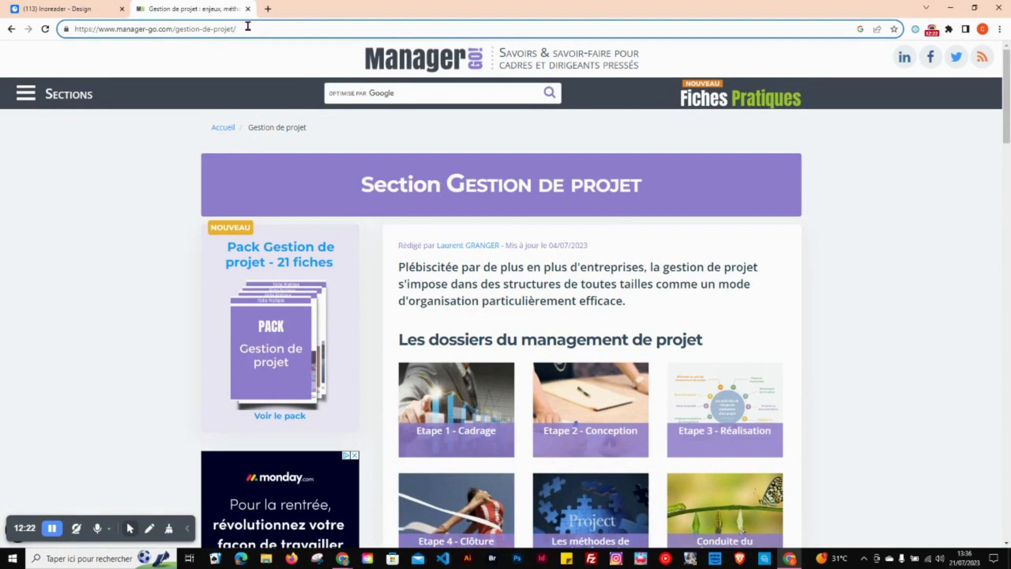
{"action": "type", "text": "rss"}
{"action": "key", "text": "Return"}
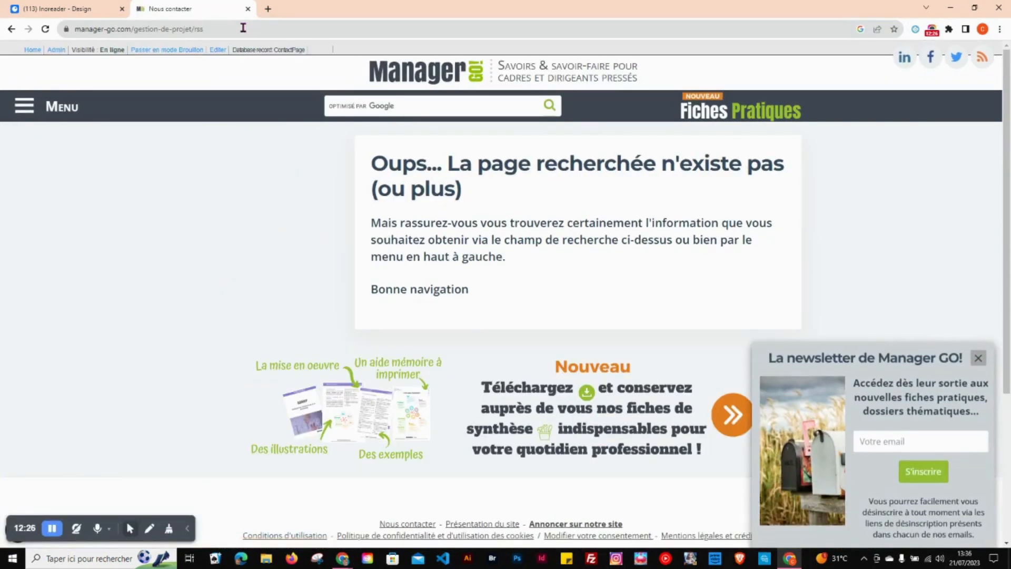
{"action": "left_click", "coordinate": [11, 29]}
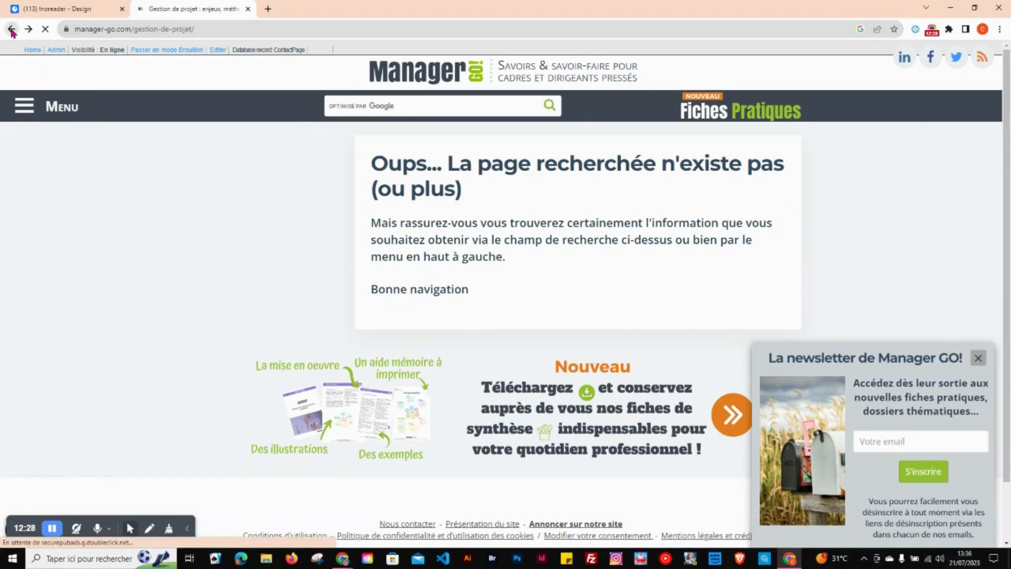
Step: Copy the Manager GO! page address, search for it as a feed in Inoreader and follow the first Le blog de Manager GO! feed
{"action": "left_click_drag", "start_coordinate": [196, 29], "coordinate": [72, 29]}
{"action": "key", "text": "ctrl+c"}
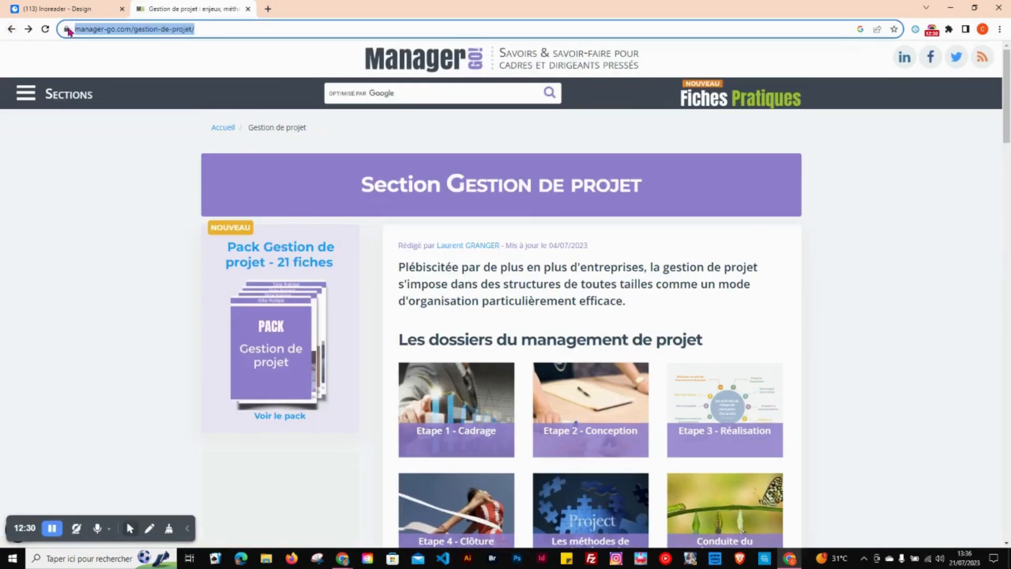
{"action": "left_click", "coordinate": [72, 9]}
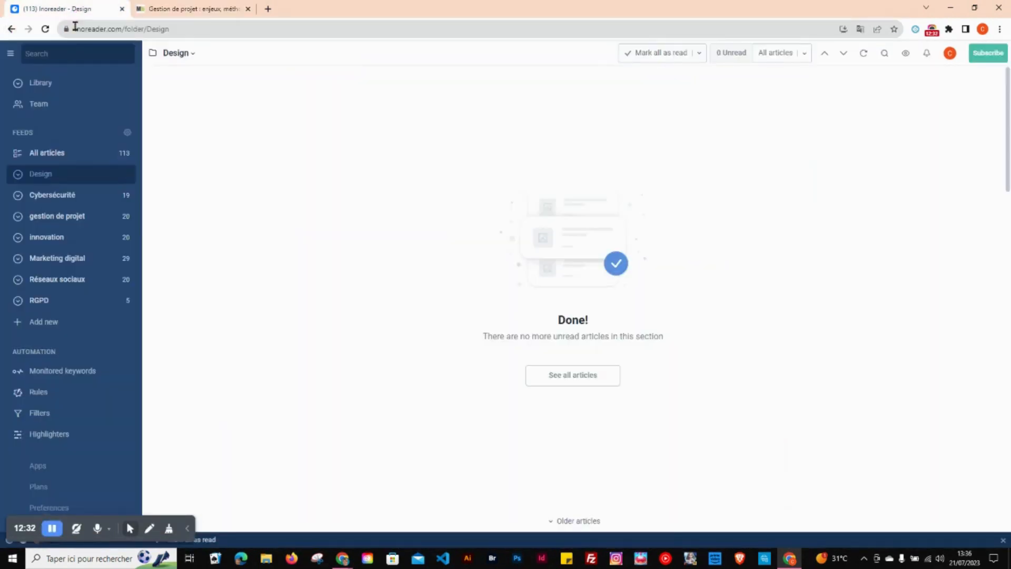
{"action": "left_click", "coordinate": [45, 328]}
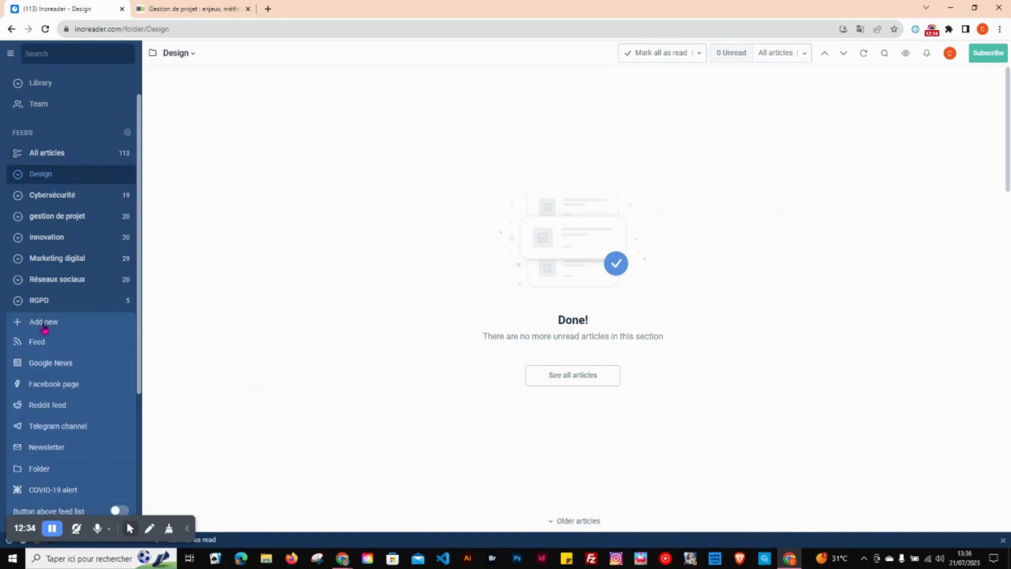
{"action": "left_click", "coordinate": [38, 341]}
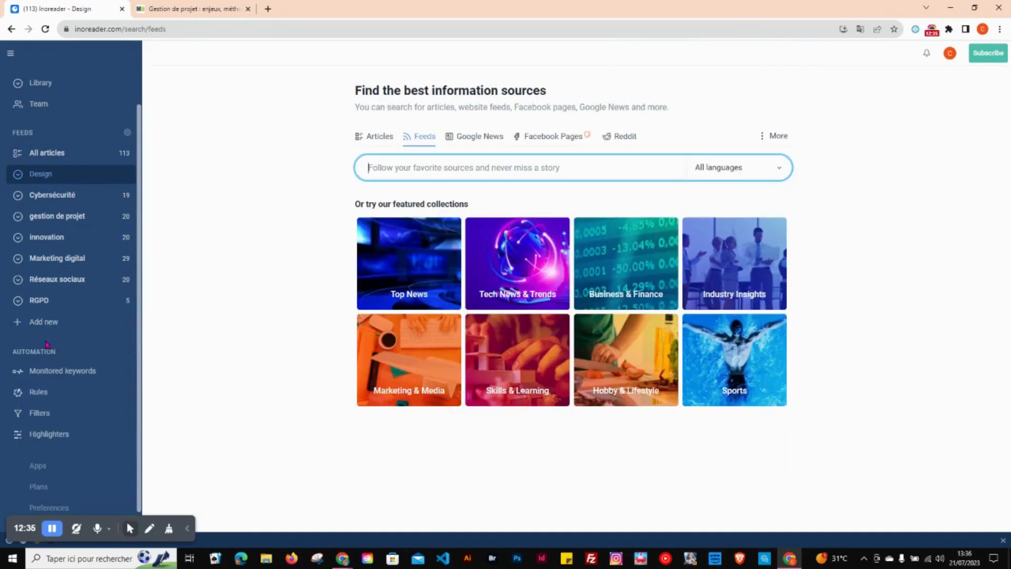
{"action": "left_click", "coordinate": [463, 168]}
{"action": "key", "text": "ctrl+v"}
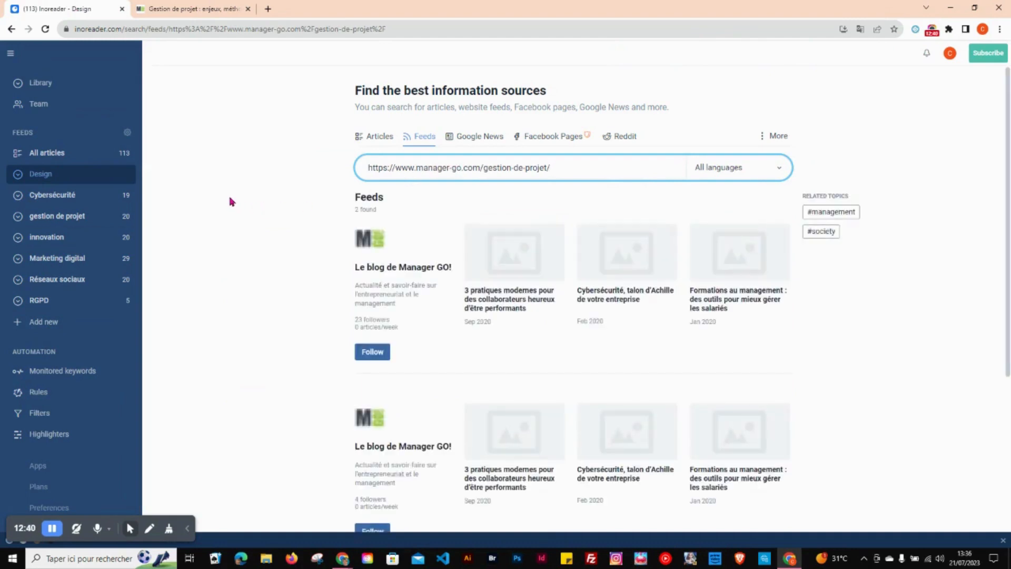
{"action": "left_click", "coordinate": [377, 354]}
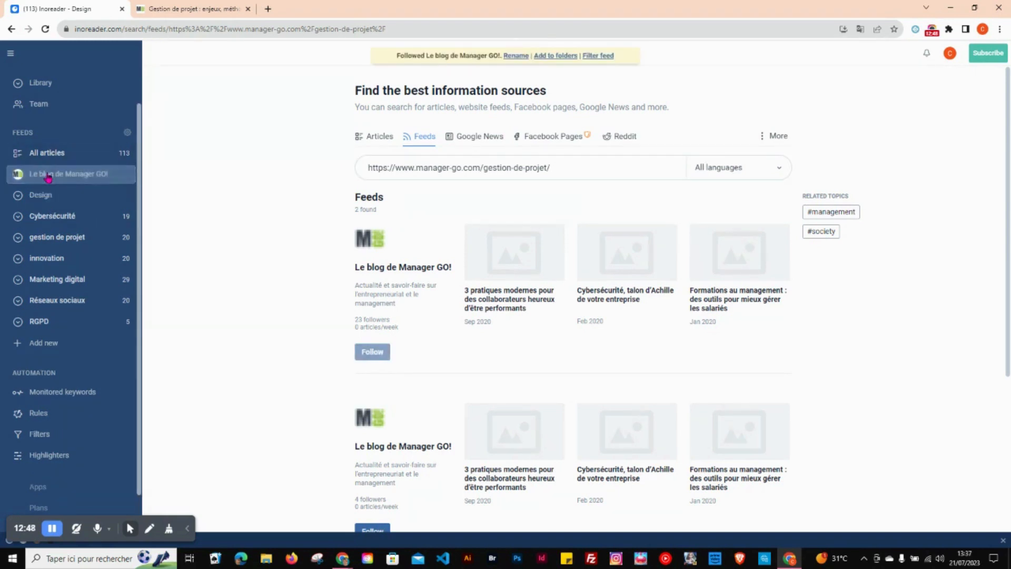
Step: Move the Le blog de Manager GO! feed into the gestion de projet folder and place the Design folder below Cybersécurité
{"action": "left_click_drag", "start_coordinate": [45, 174], "coordinate": [48, 225]}
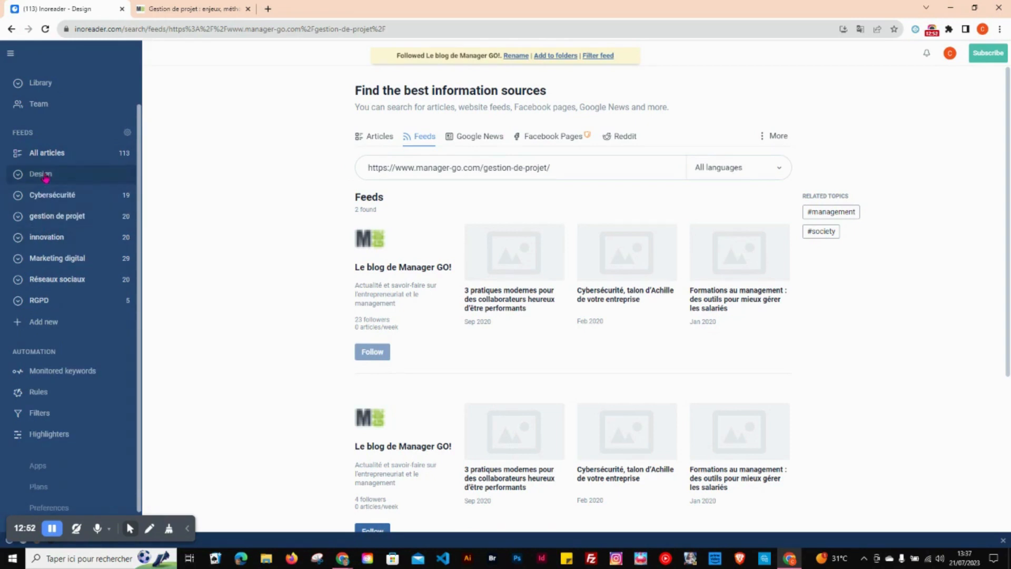
{"action": "left_click_drag", "start_coordinate": [46, 177], "coordinate": [47, 200]}
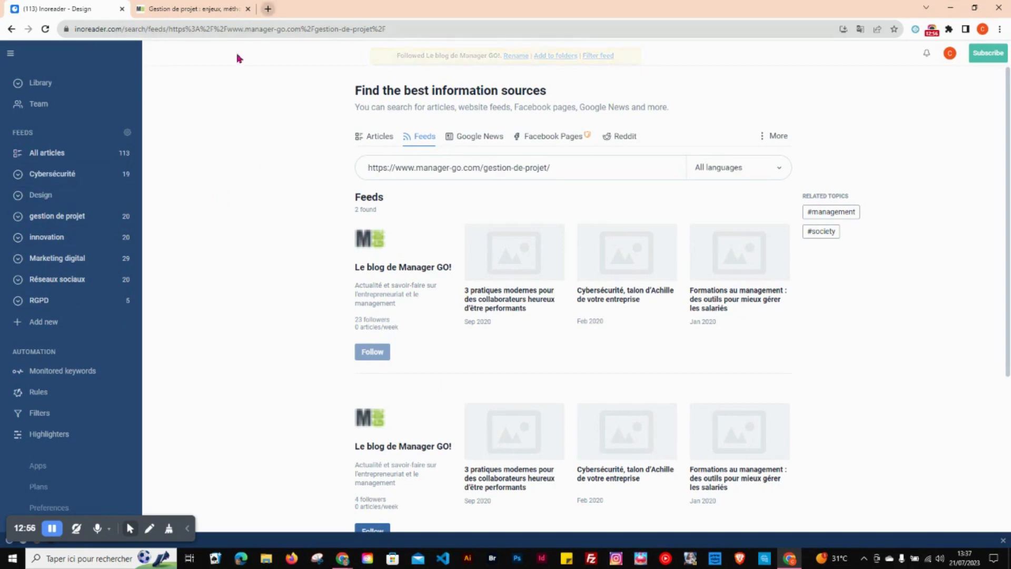
Step: Look through the articles in the Cybersécurité, Design and gestion de projet folders, ending on Cybersécurité
{"action": "left_click", "coordinate": [55, 174]}
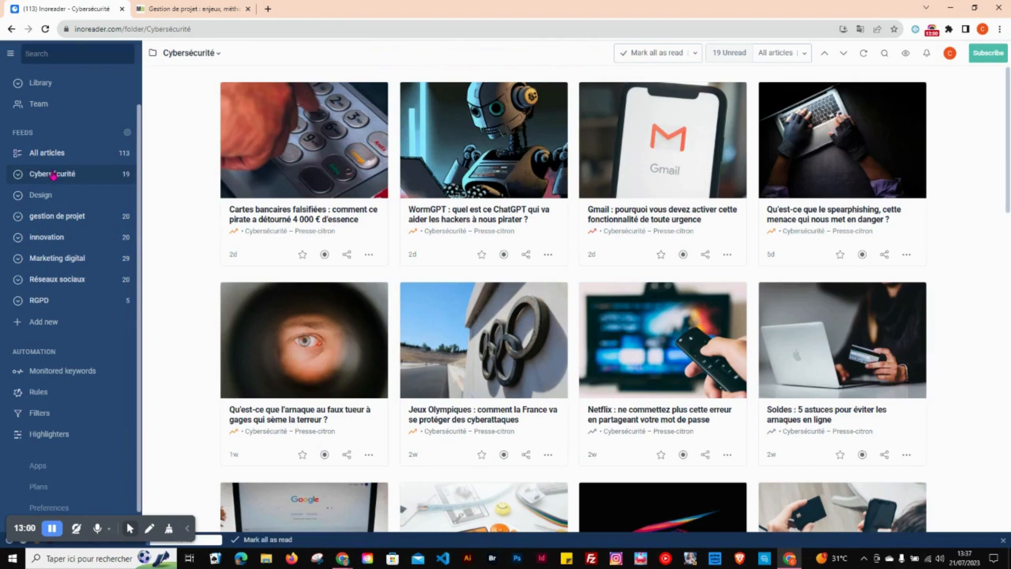
{"action": "left_click", "coordinate": [47, 193]}
{"action": "left_click", "coordinate": [46, 218]}
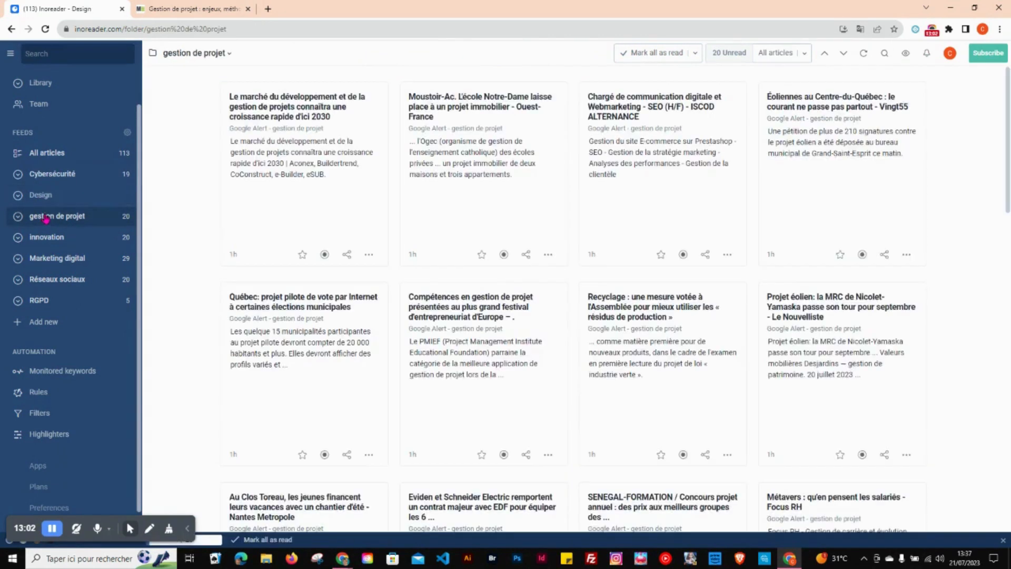
{"action": "left_click", "coordinate": [49, 202]}
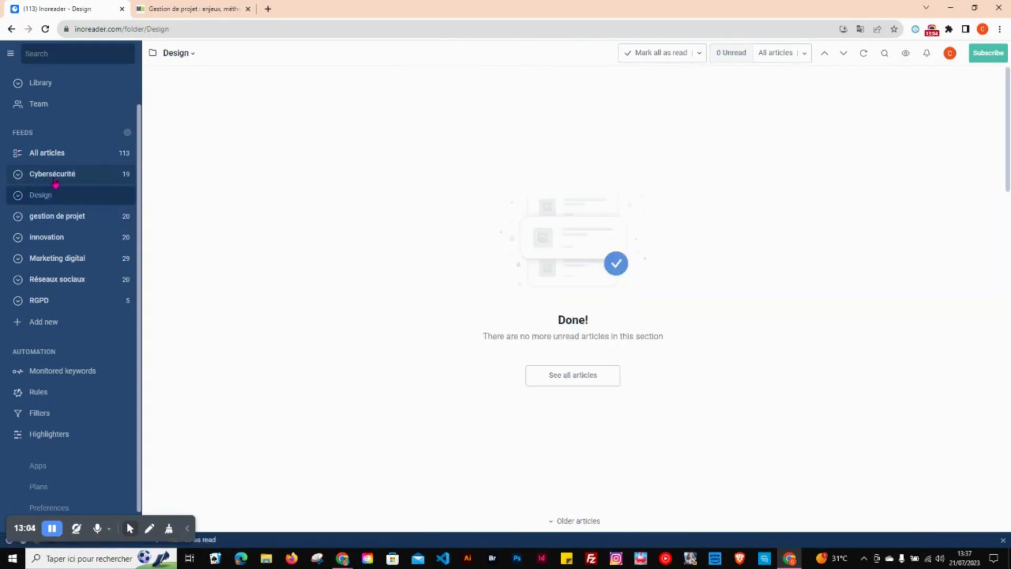
{"action": "left_click", "coordinate": [52, 178]}
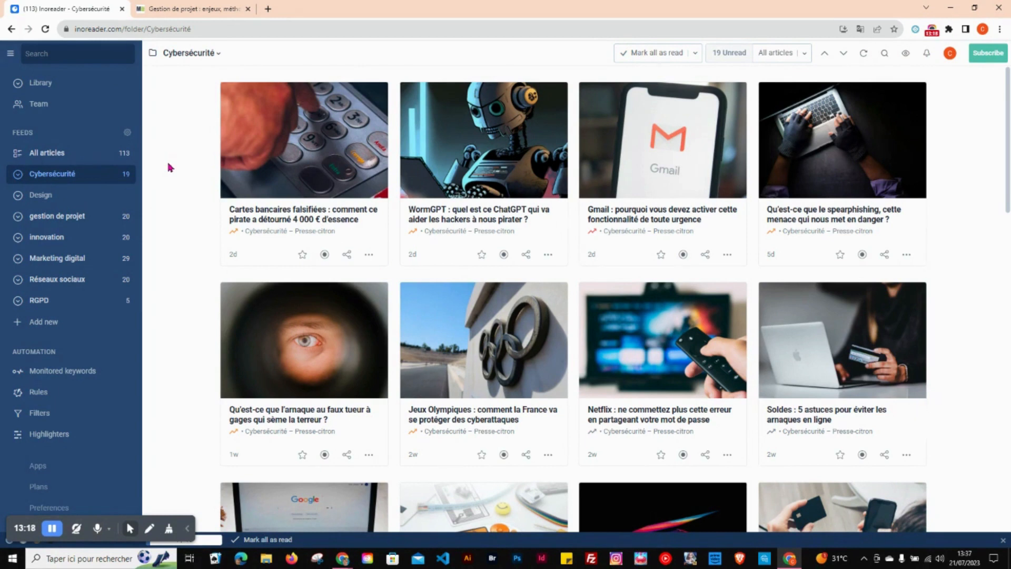
Step: Review the extra actions and sharing options of the first Cybersécurité article, and close them without choosing any
{"action": "left_click", "coordinate": [369, 255]}
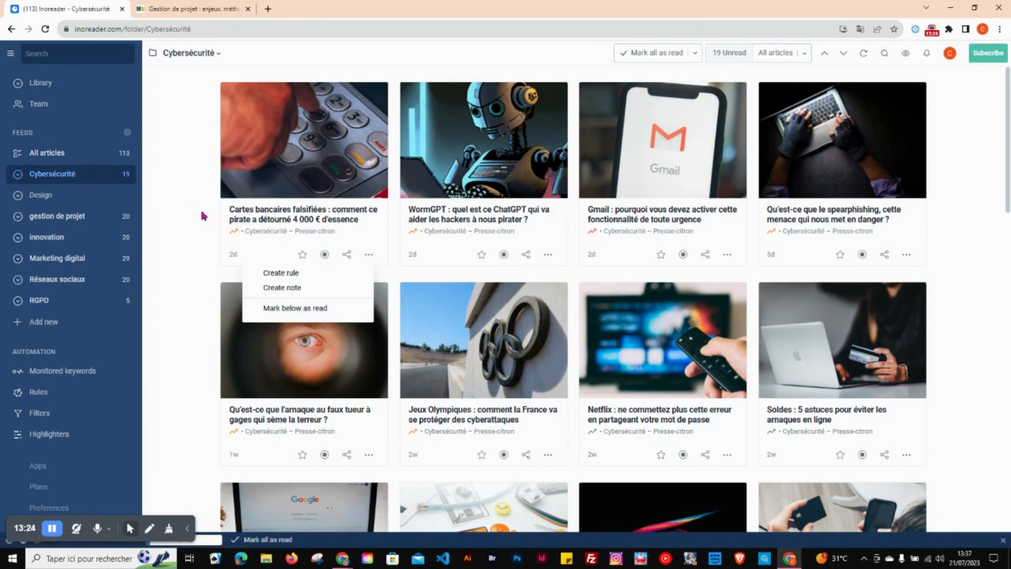
{"action": "left_click", "coordinate": [347, 255]}
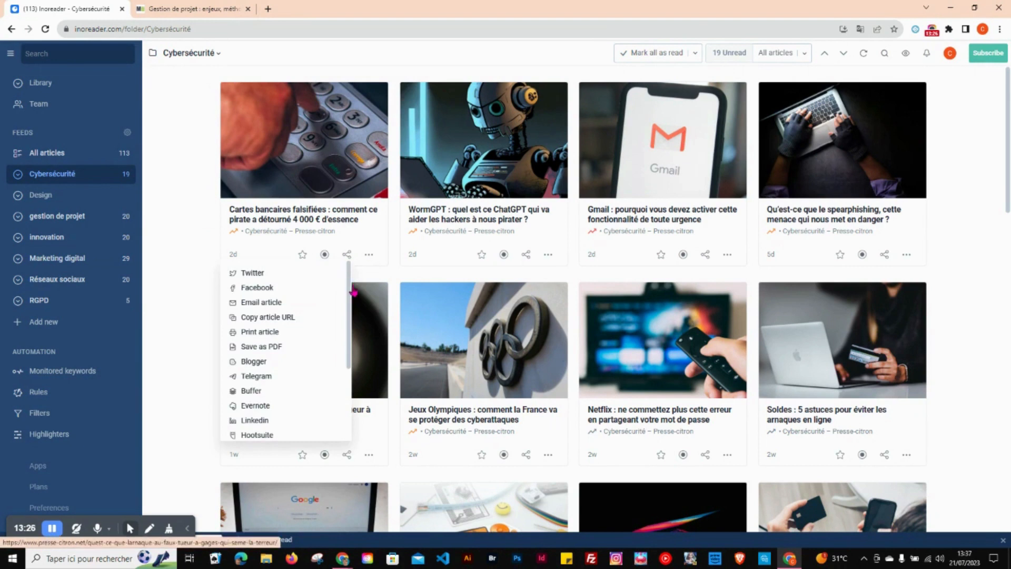
{"action": "left_click_drag", "start_coordinate": [350, 295], "coordinate": [341, 342]}
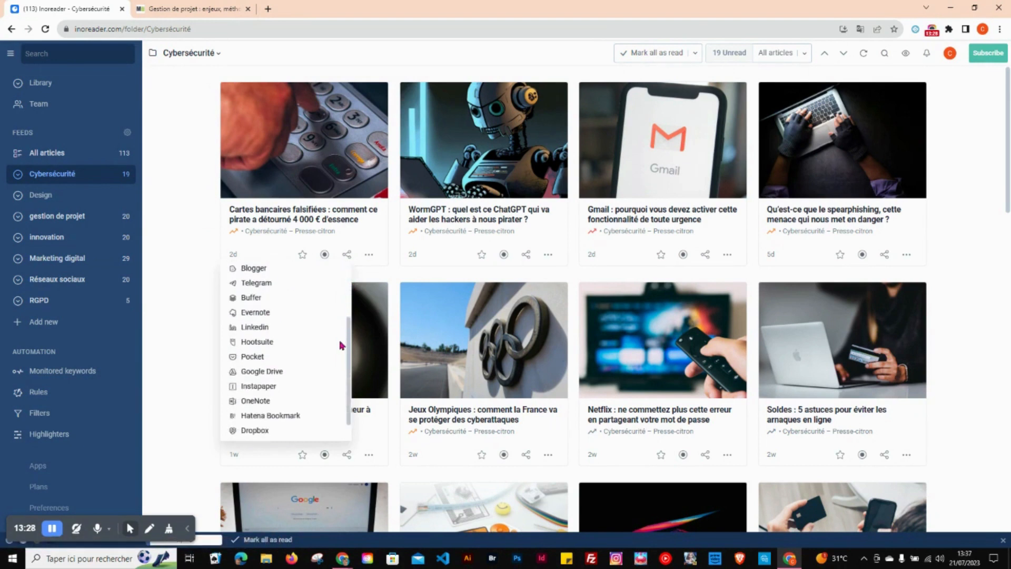
{"action": "left_click", "coordinate": [179, 245]}
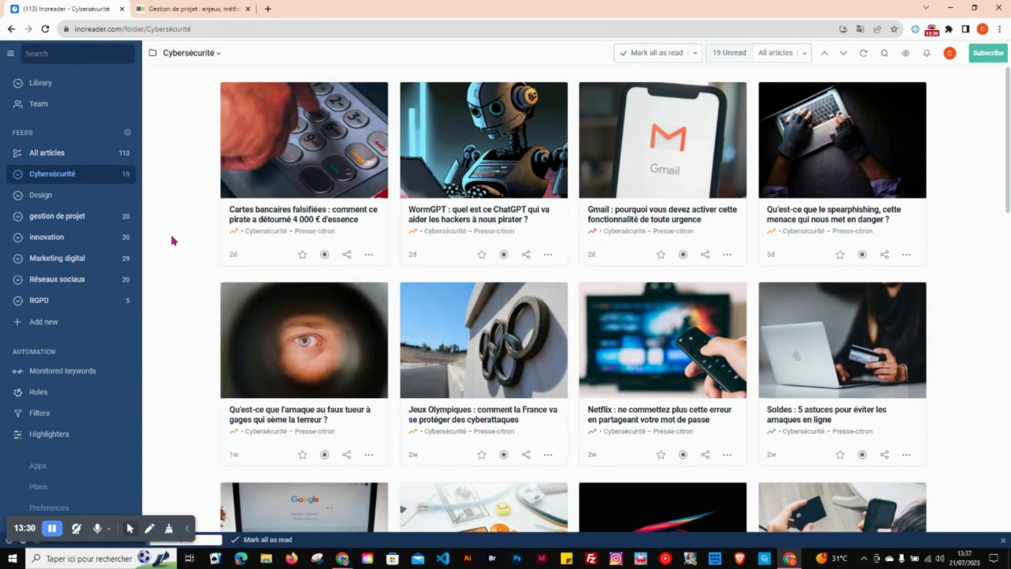
{"action": "left_click", "coordinate": [932, 30]}
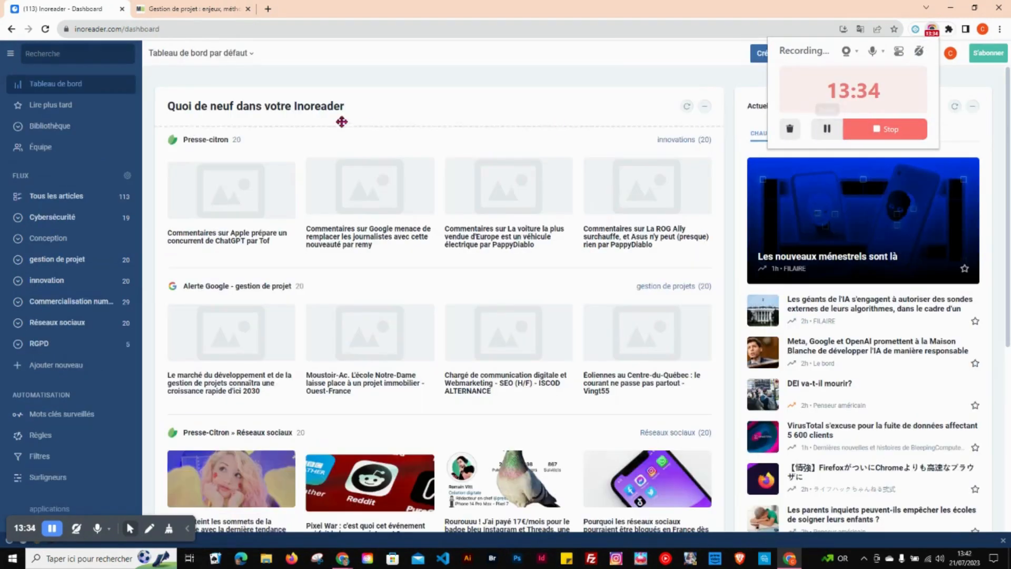
{"action": "left_click", "coordinate": [582, 95]}
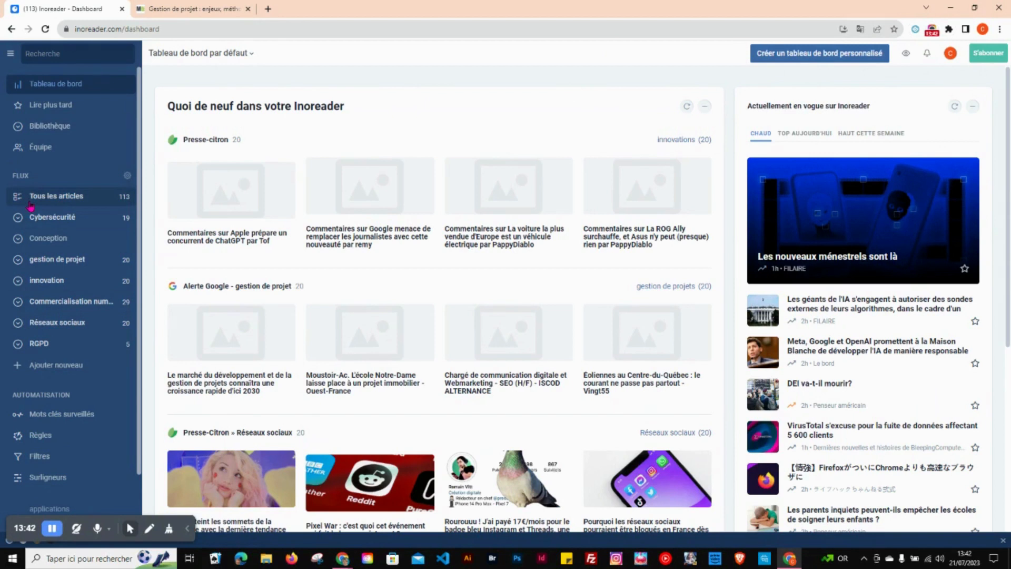
Step: Look through the automation features: monitored keywords with their article and feed search pages, rules, filters and highlighters
{"action": "left_click", "coordinate": [29, 419]}
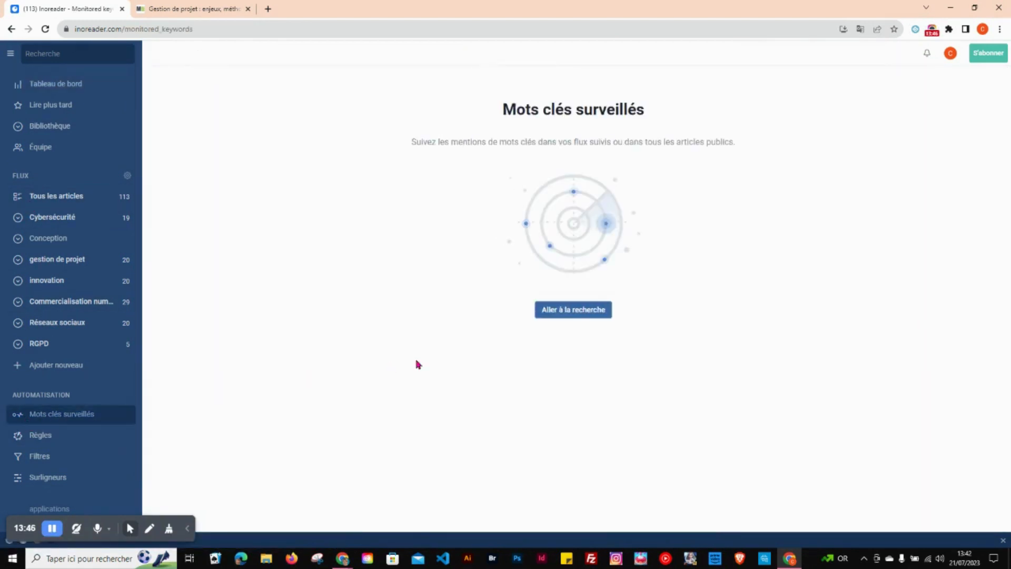
{"action": "left_click", "coordinate": [550, 310]}
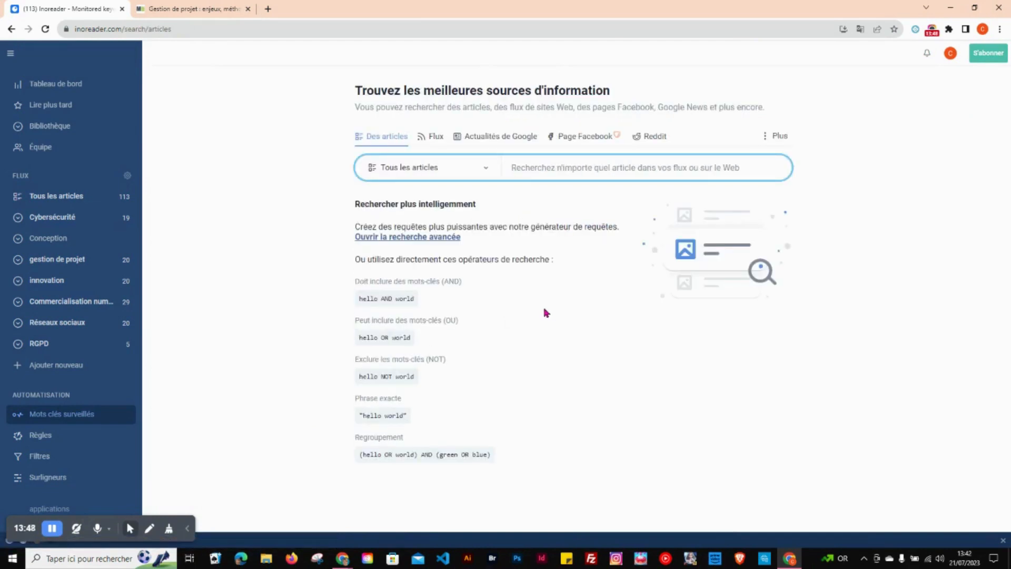
{"action": "left_click", "coordinate": [440, 138]}
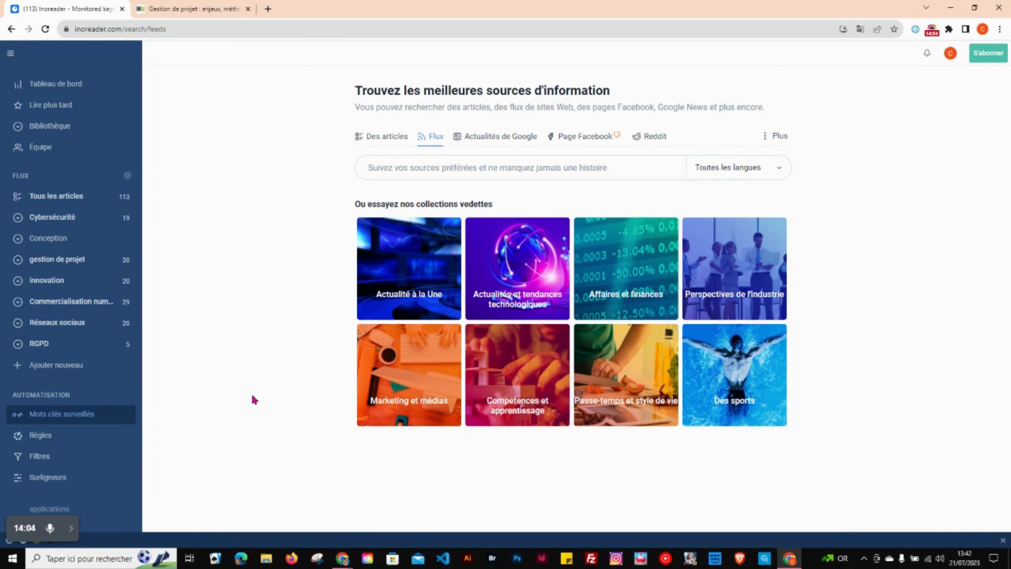
{"action": "left_click", "coordinate": [41, 436]}
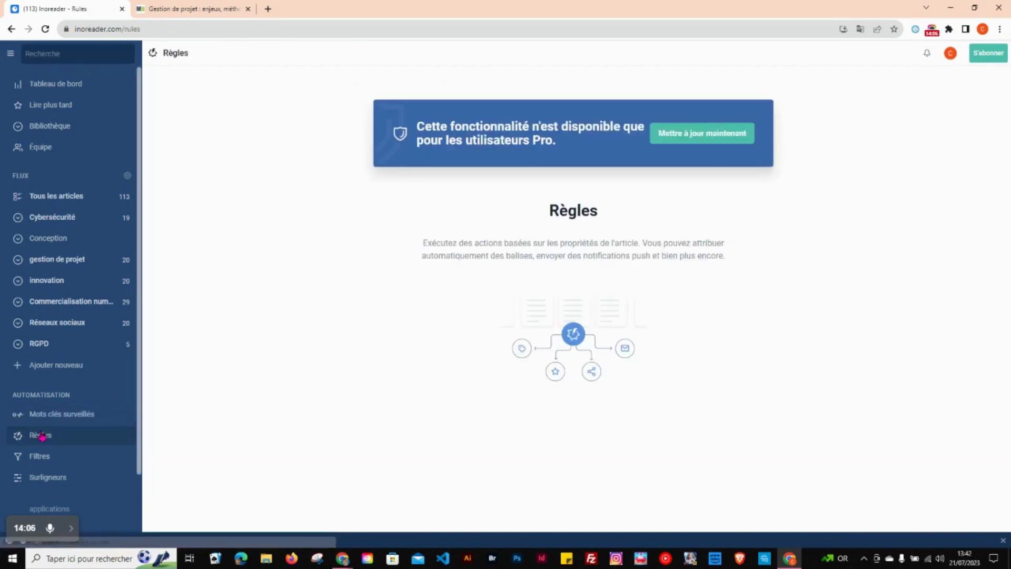
{"action": "left_click", "coordinate": [57, 458]}
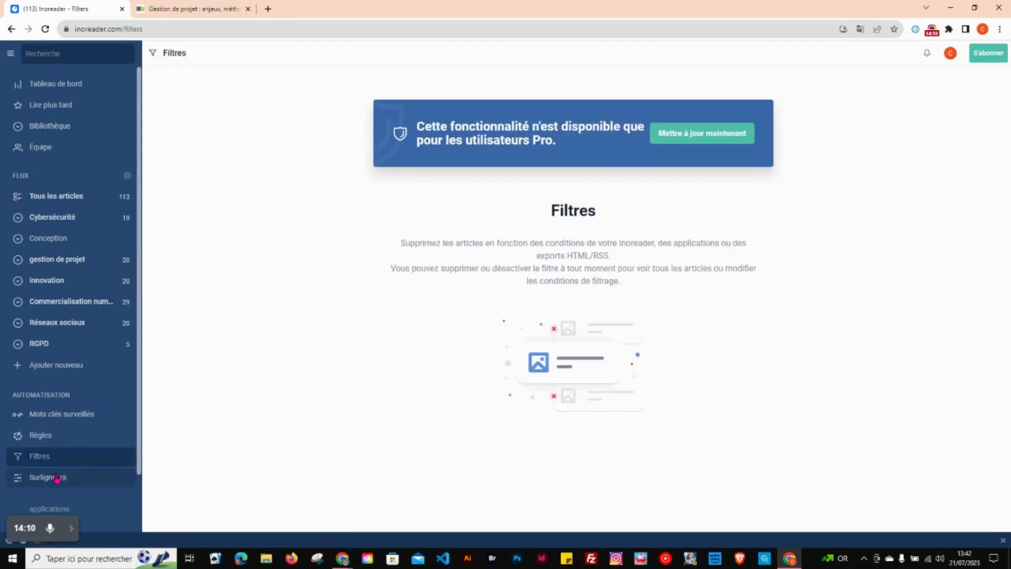
{"action": "left_click", "coordinate": [62, 478]}
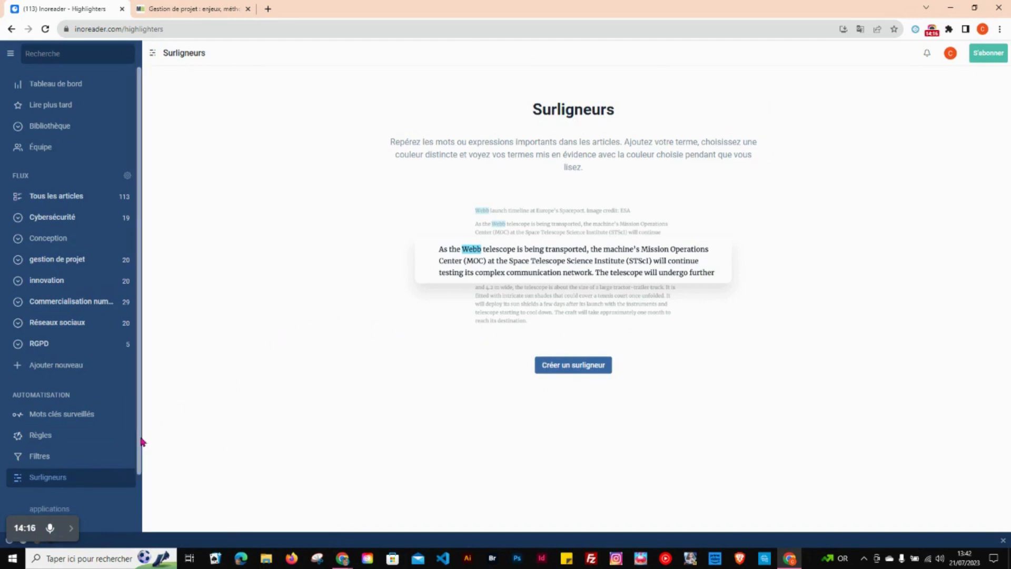
{"action": "scroll", "coordinate": [140, 465], "scroll_direction": "down", "scroll_amount": 1}
{"action": "scroll", "coordinate": [139, 464], "scroll_direction": "down", "scroll_amount": 1}
{"action": "scroll", "coordinate": [136, 501], "scroll_direction": "up", "scroll_amount": 2}
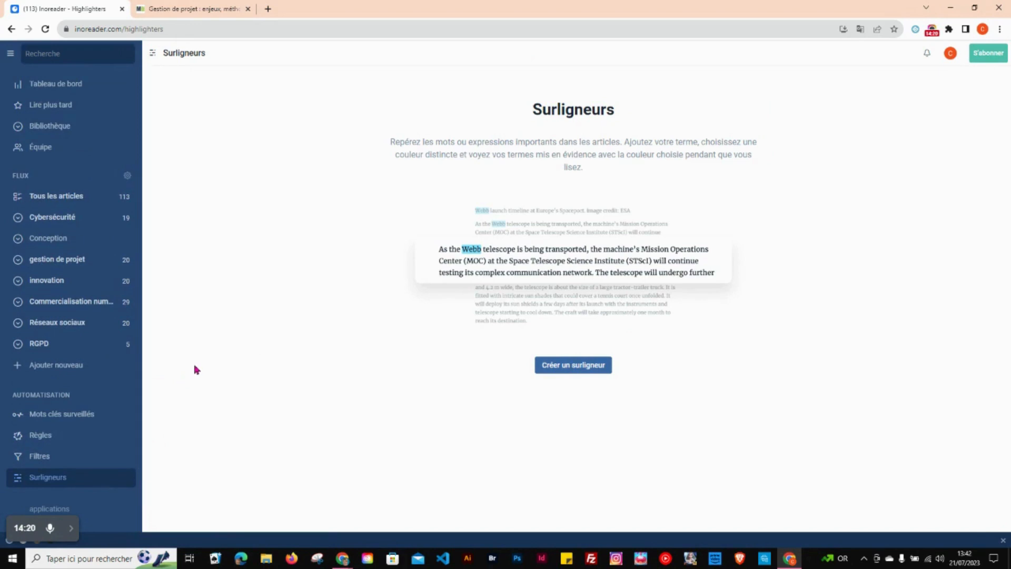
Step: Review the default dashboard's sections for what's new, trending articles and recommended sources
{"action": "left_click", "coordinate": [79, 88]}
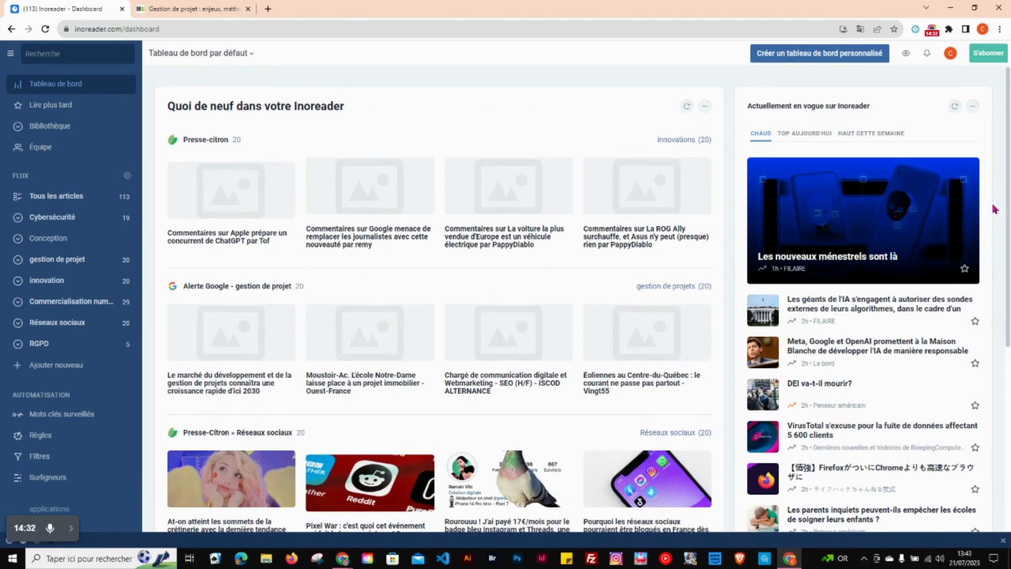
{"action": "scroll", "coordinate": [1007, 208], "scroll_direction": "down", "scroll_amount": 4}
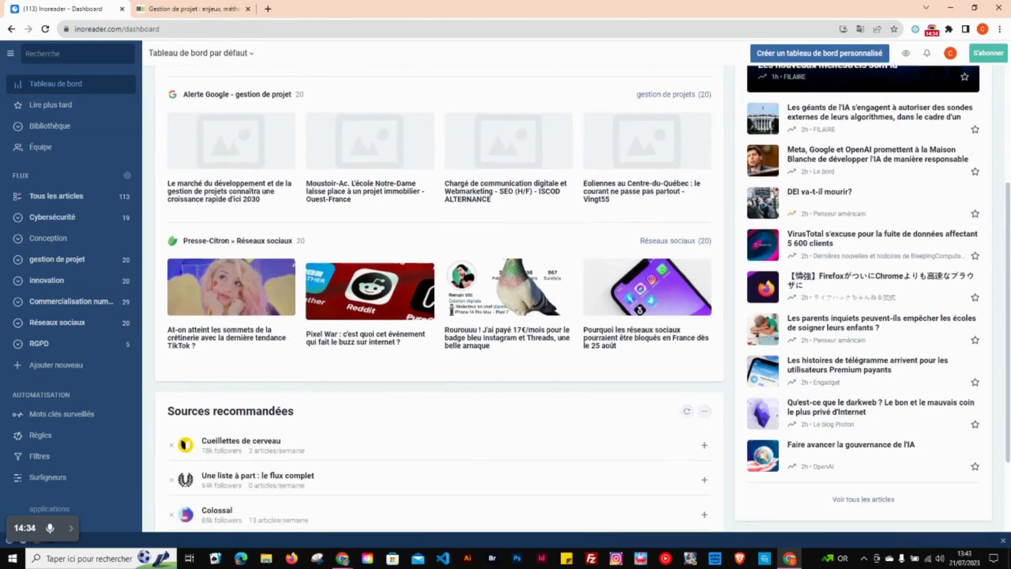
{"action": "scroll", "coordinate": [1006, 208], "scroll_direction": "up", "scroll_amount": 4}
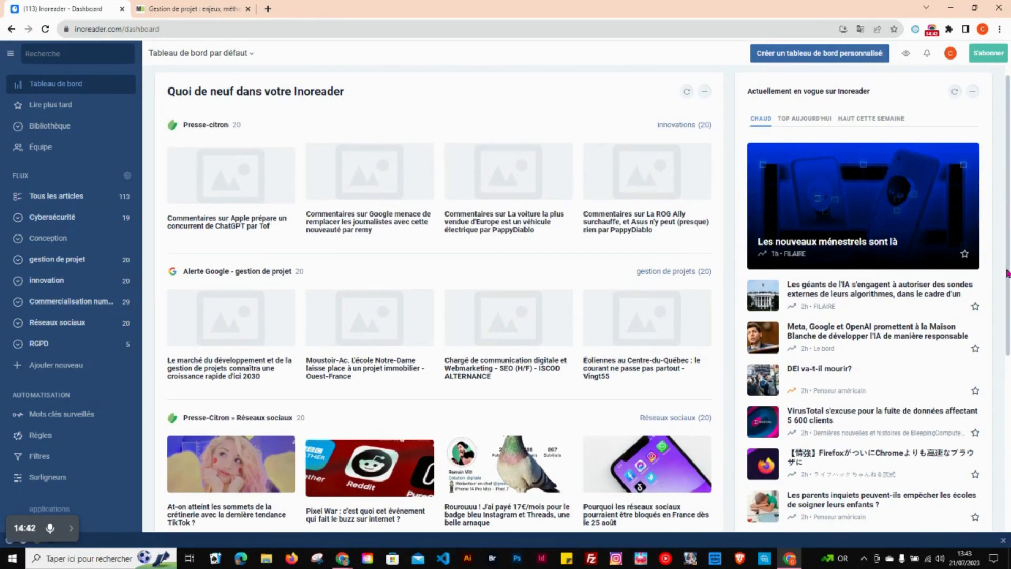
{"action": "scroll", "coordinate": [1008, 272], "scroll_direction": "down", "scroll_amount": 4}
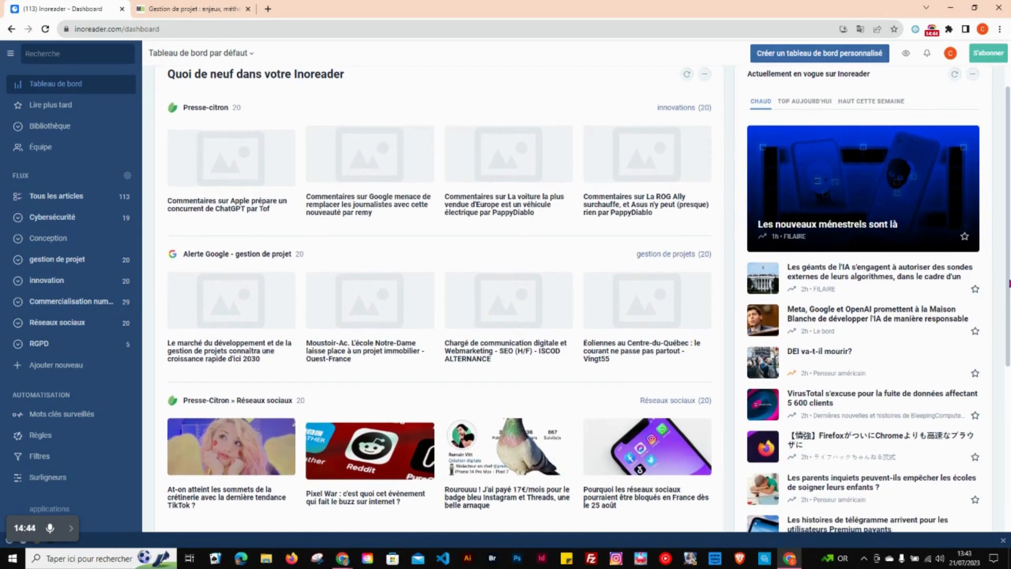
{"action": "scroll", "coordinate": [1008, 273], "scroll_direction": "down", "scroll_amount": 2}
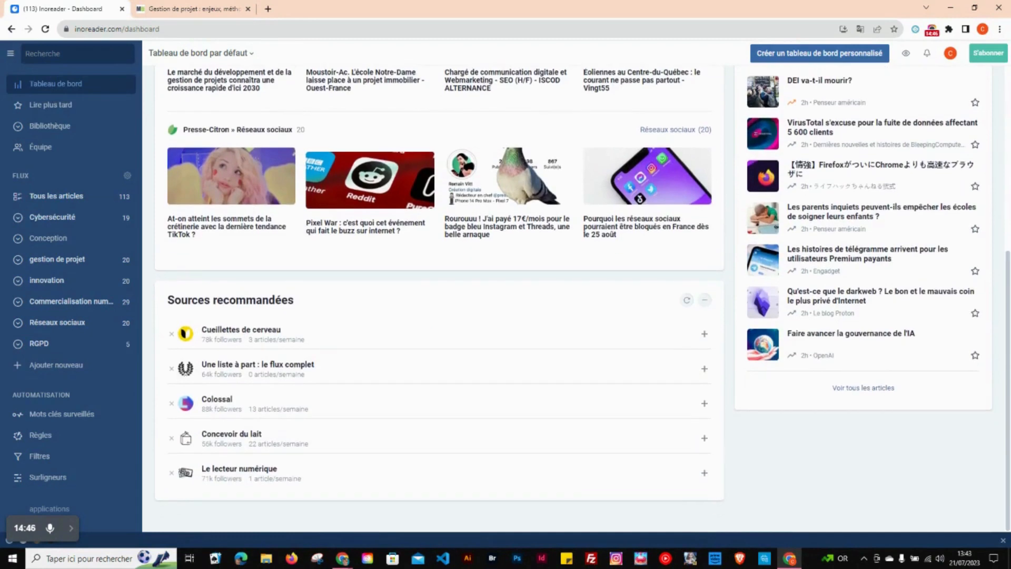
{"action": "scroll", "coordinate": [1008, 273], "scroll_direction": "up", "scroll_amount": 6}
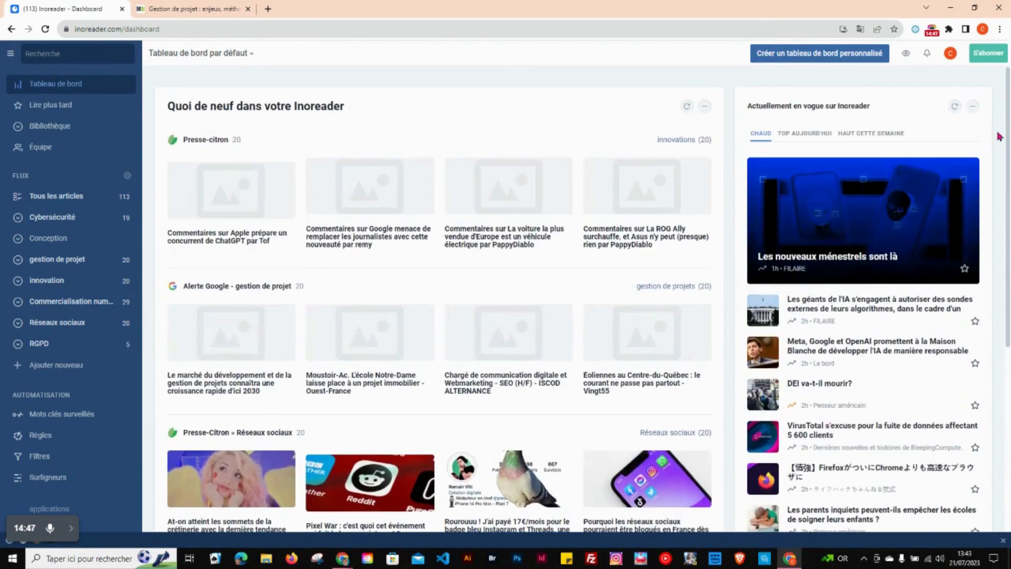
Step: Create an empty dashboard named Veille informationnelle
{"action": "left_click", "coordinate": [236, 59]}
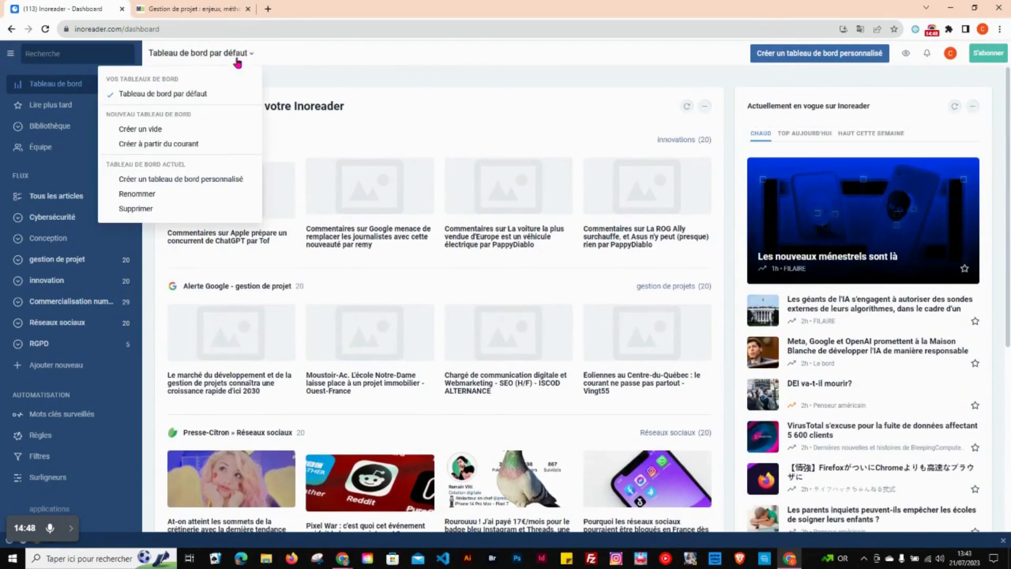
{"action": "left_click", "coordinate": [160, 129]}
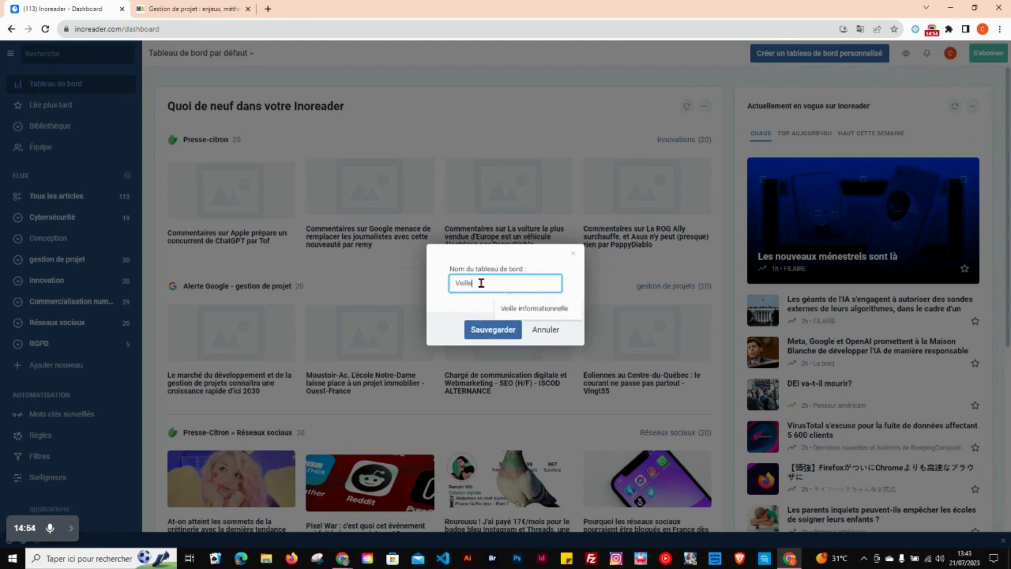
{"action": "left_click", "coordinate": [533, 310]}
{"action": "left_click", "coordinate": [483, 331]}
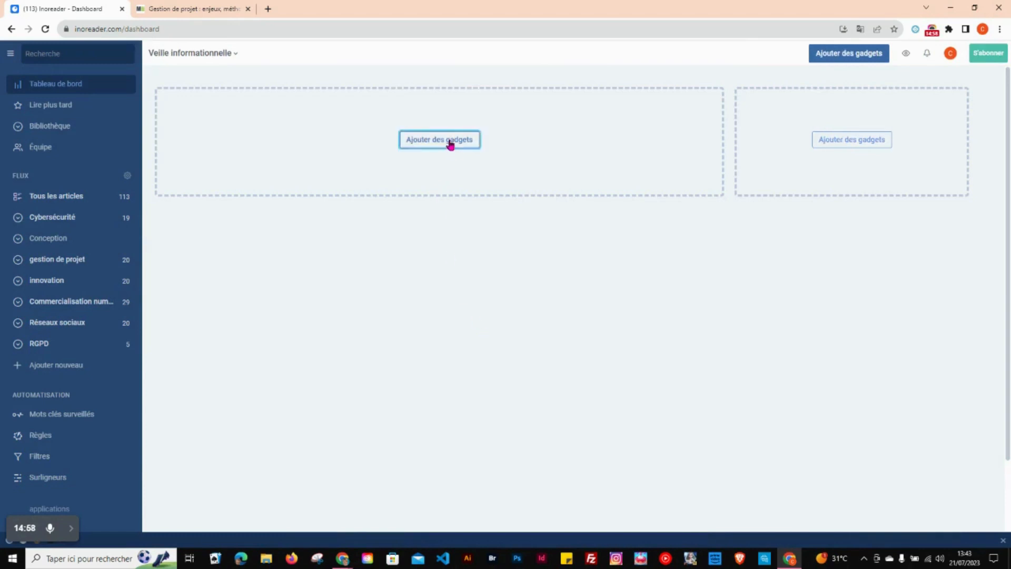
Step: Add the Quoi de neuf dans votre Inoreader gadget to the wide area of the new dashboard
{"action": "left_click", "coordinate": [450, 142]}
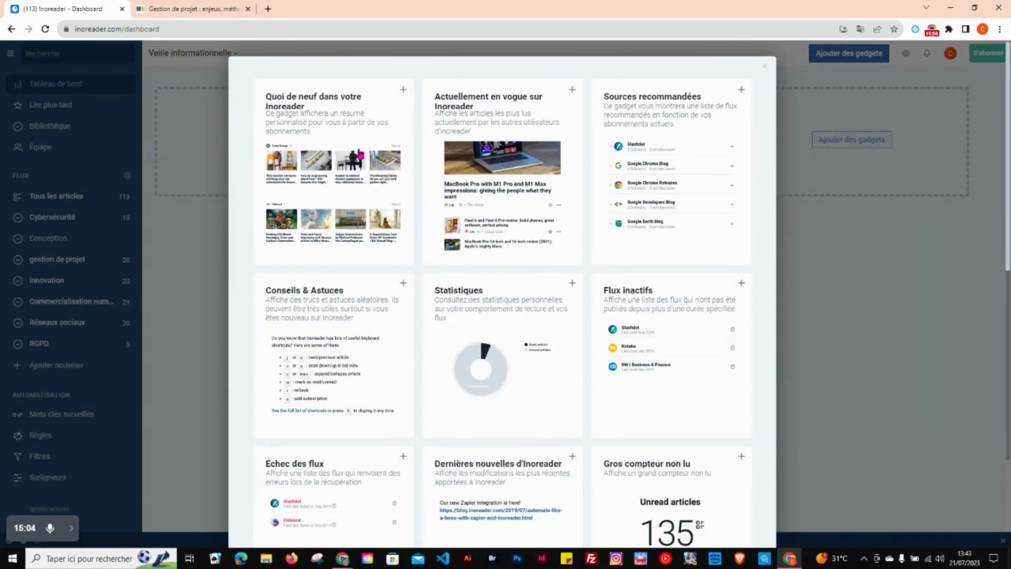
{"action": "left_click", "coordinate": [360, 153]}
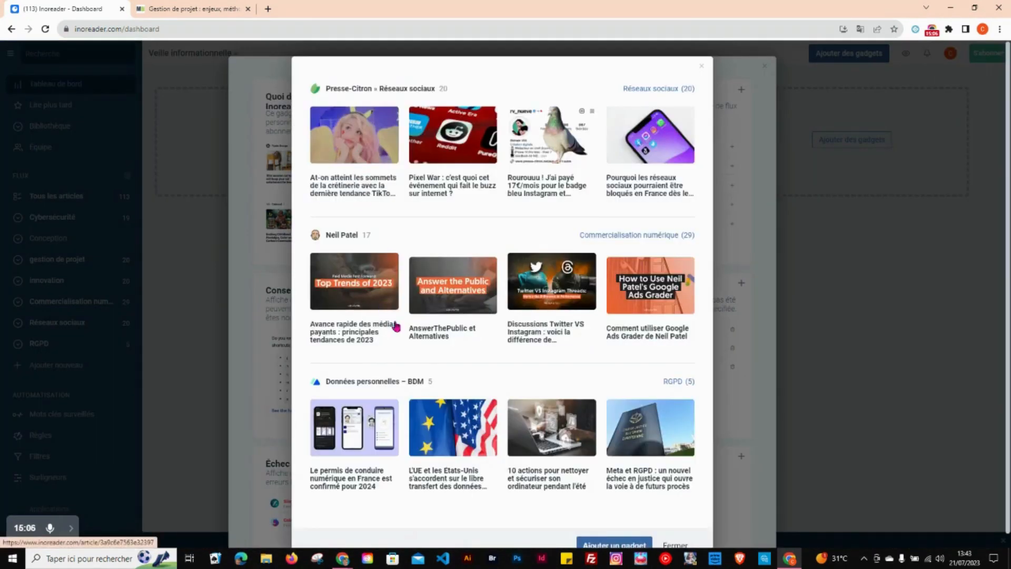
{"action": "left_click", "coordinate": [605, 543]}
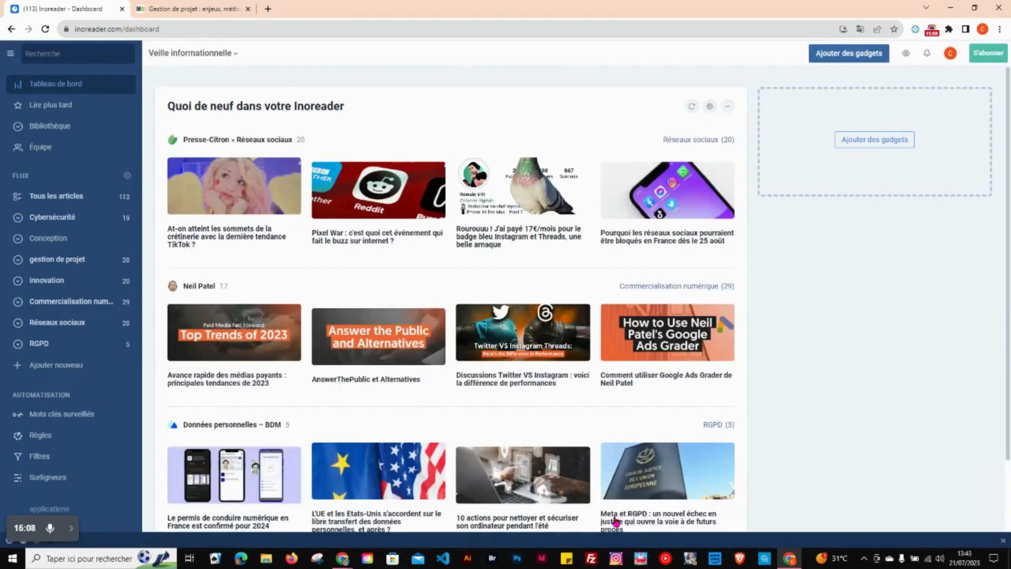
Step: Browse the available gadgets and add Nouveaux articles to the dashboard's remaining empty area
{"action": "left_click", "coordinate": [868, 139]}
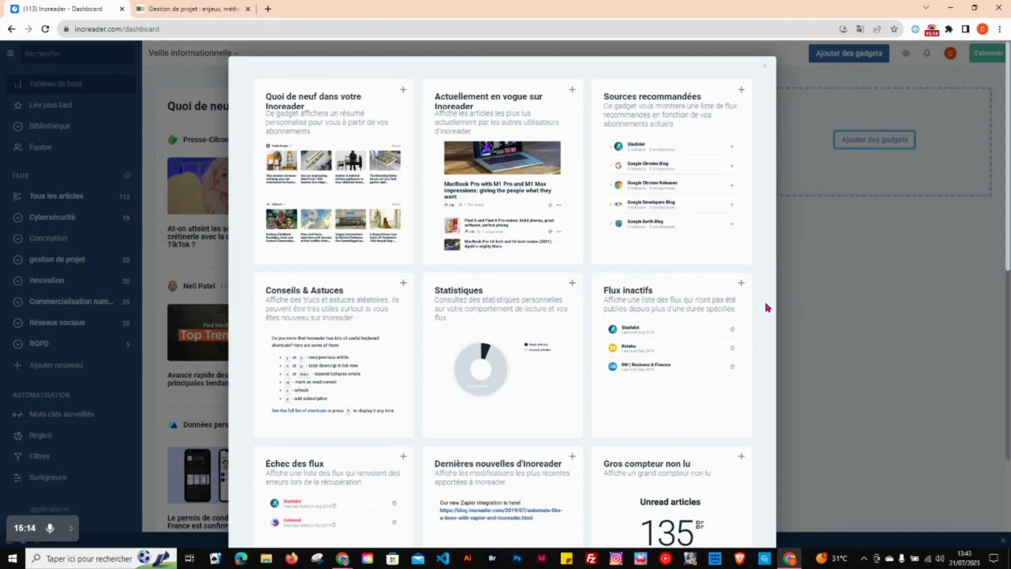
{"action": "scroll", "coordinate": [767, 307], "scroll_direction": "down", "scroll_amount": 7}
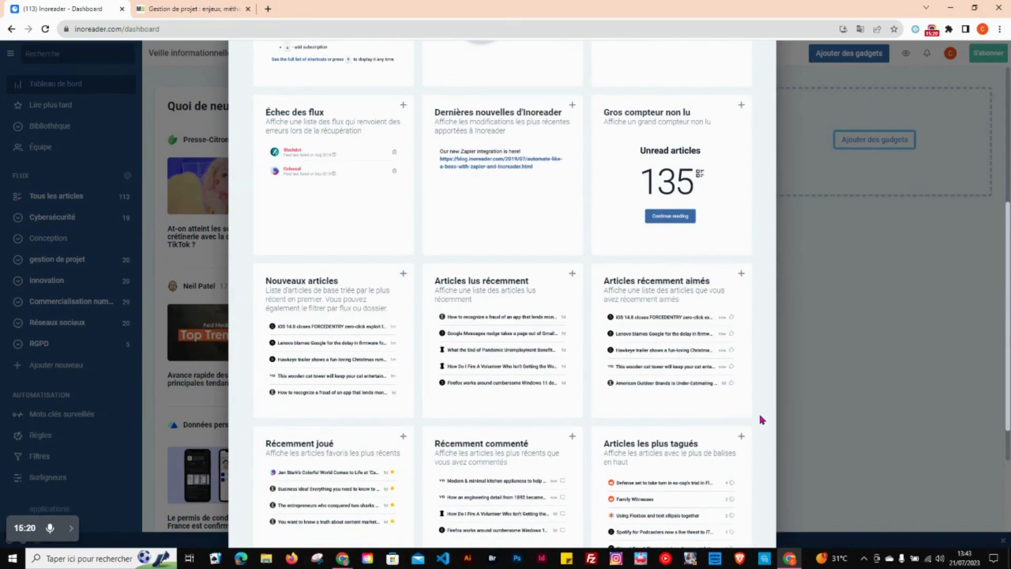
{"action": "scroll", "coordinate": [760, 419], "scroll_direction": "down", "scroll_amount": 3}
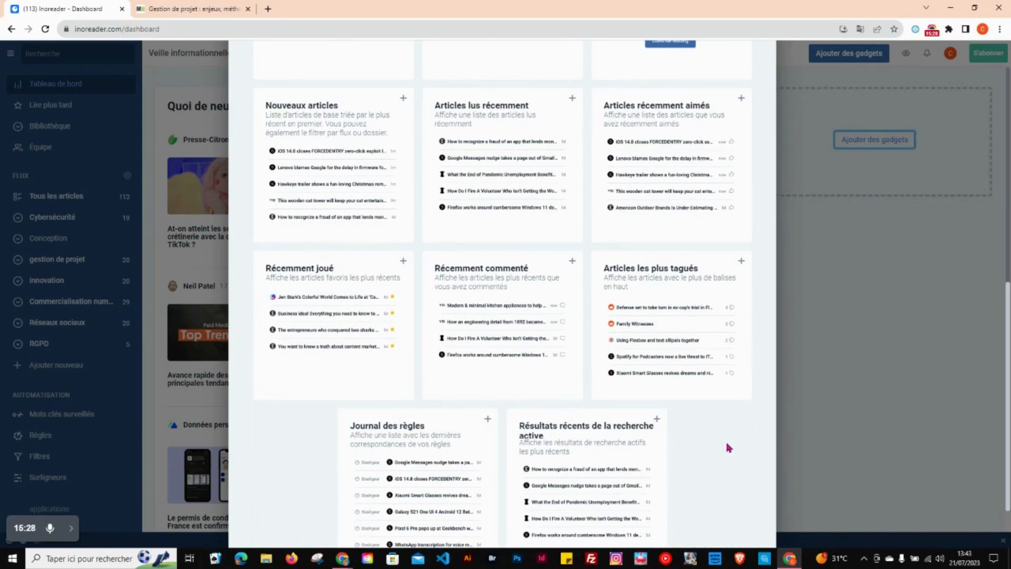
{"action": "scroll", "coordinate": [728, 448], "scroll_direction": "up", "scroll_amount": 3}
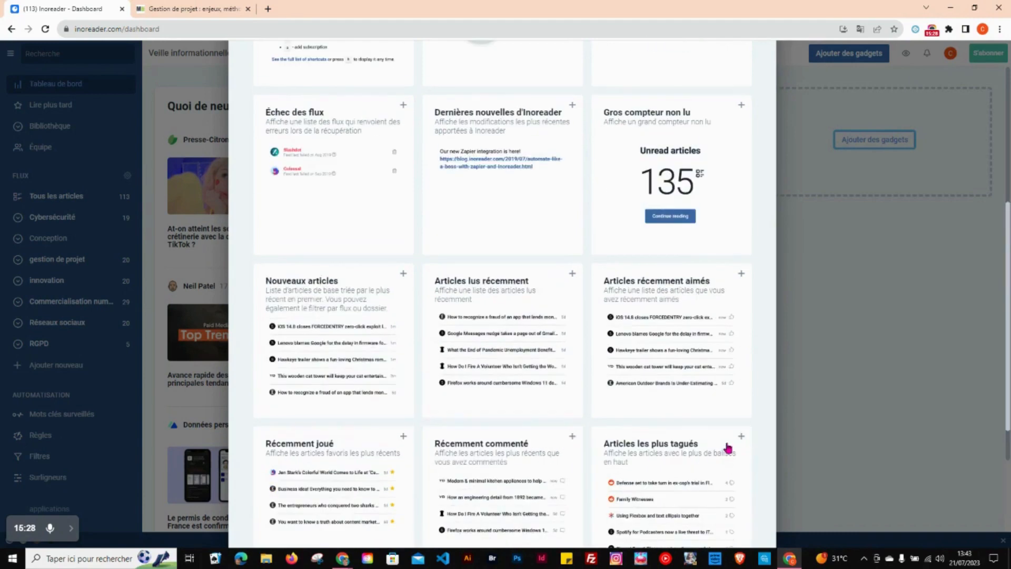
{"action": "left_click", "coordinate": [317, 333]}
{"action": "left_click", "coordinate": [513, 248]}
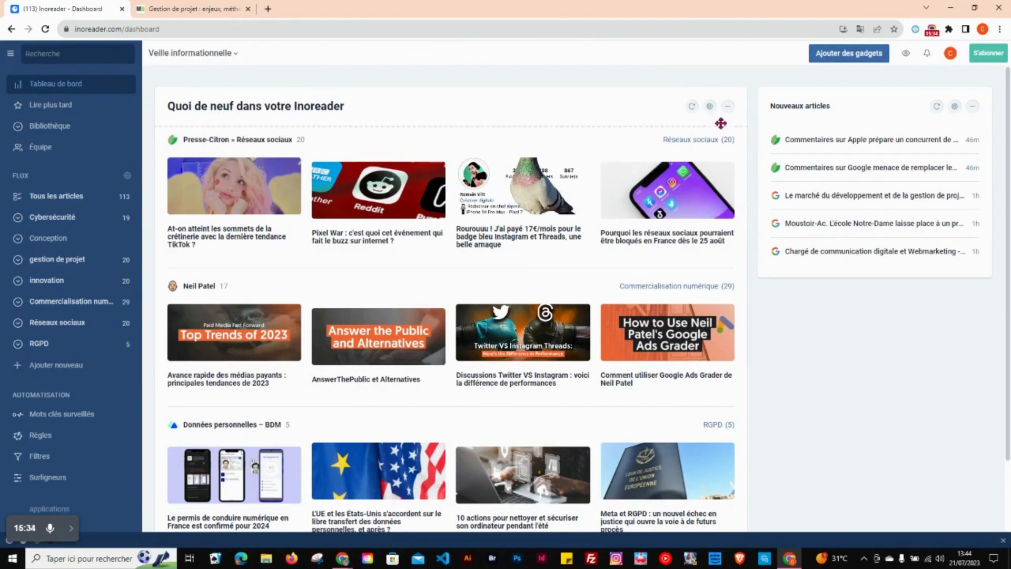
Step: Set the Quoi de neuf dans votre Inoreader gadget's view to Affichage du magazine and save
{"action": "left_click", "coordinate": [709, 107]}
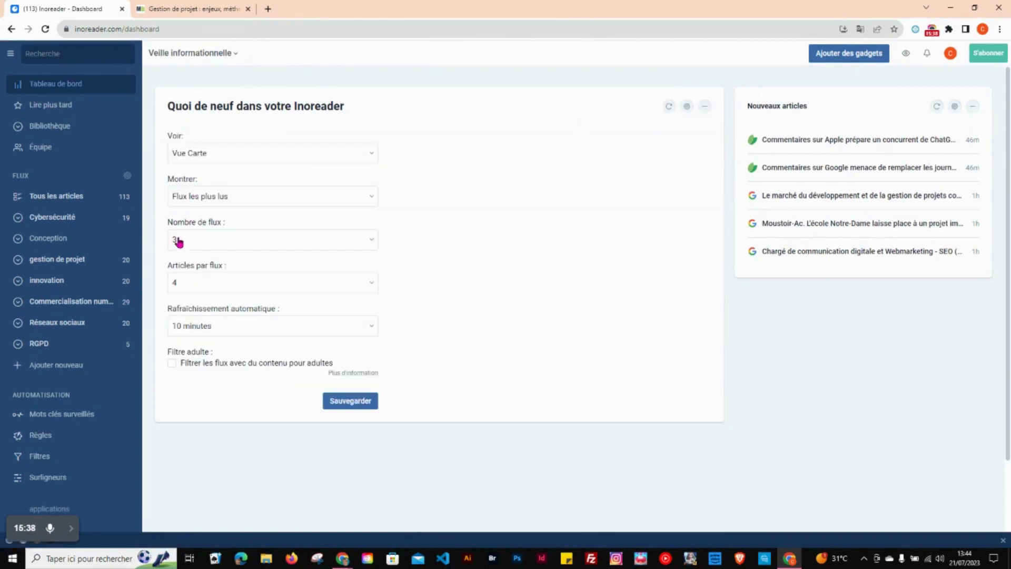
{"action": "left_click", "coordinate": [305, 154]}
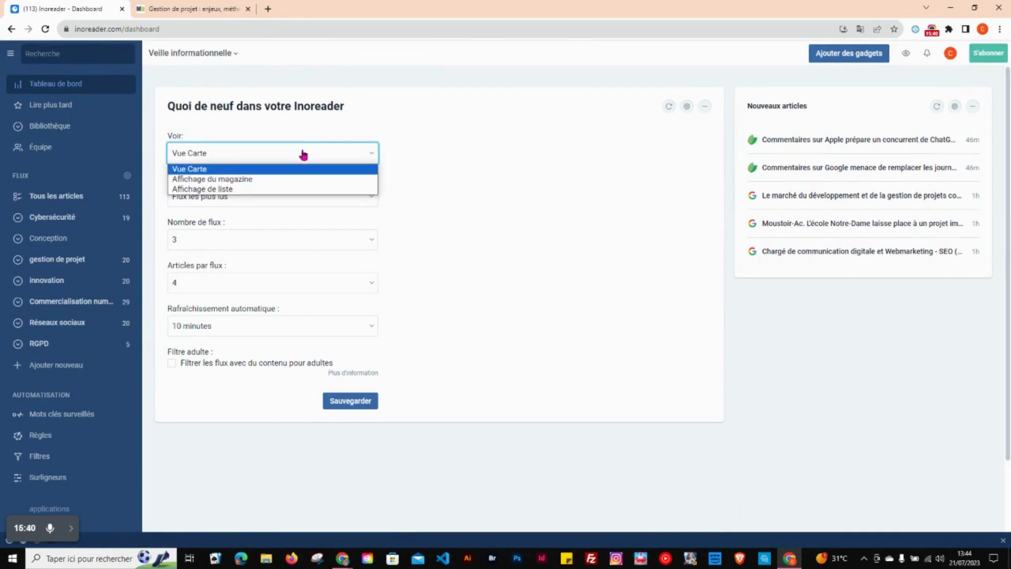
{"action": "left_click", "coordinate": [258, 181]}
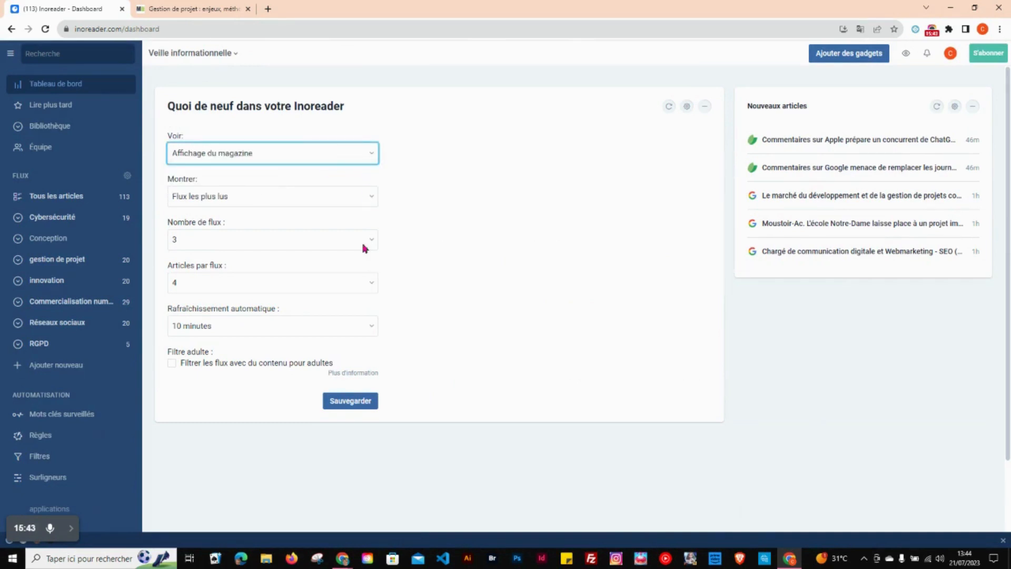
{"action": "left_click", "coordinate": [350, 400]}
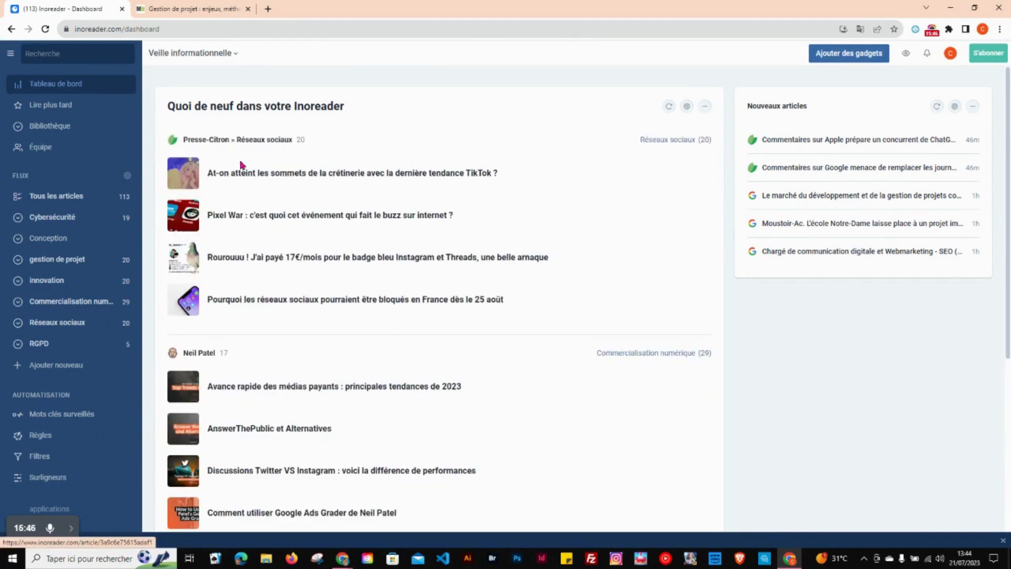
Step: Change the Quoi de neuf dans votre Inoreader gadget's view to Affichage de liste and save
{"action": "left_click", "coordinate": [686, 111]}
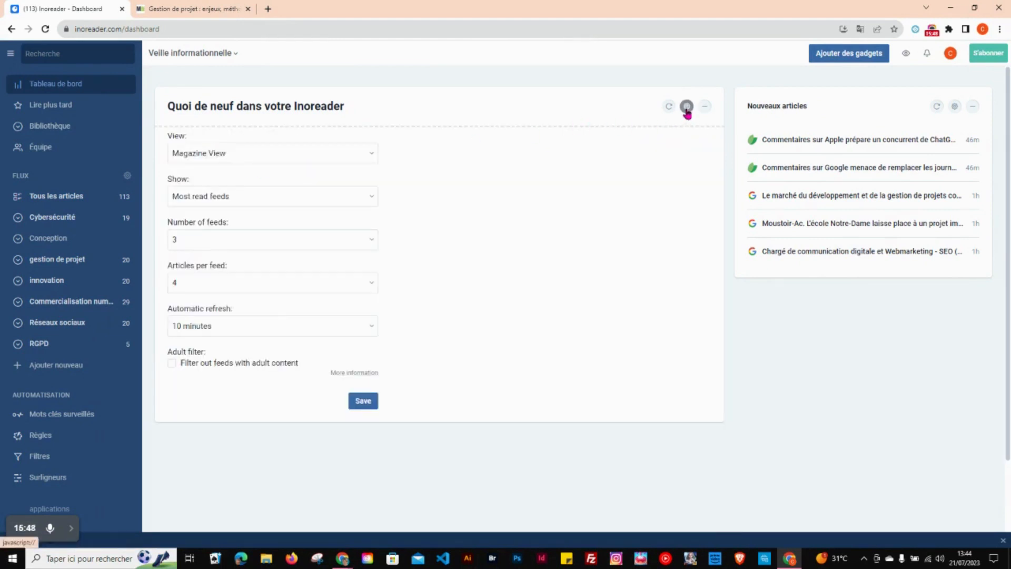
{"action": "left_click", "coordinate": [321, 155]}
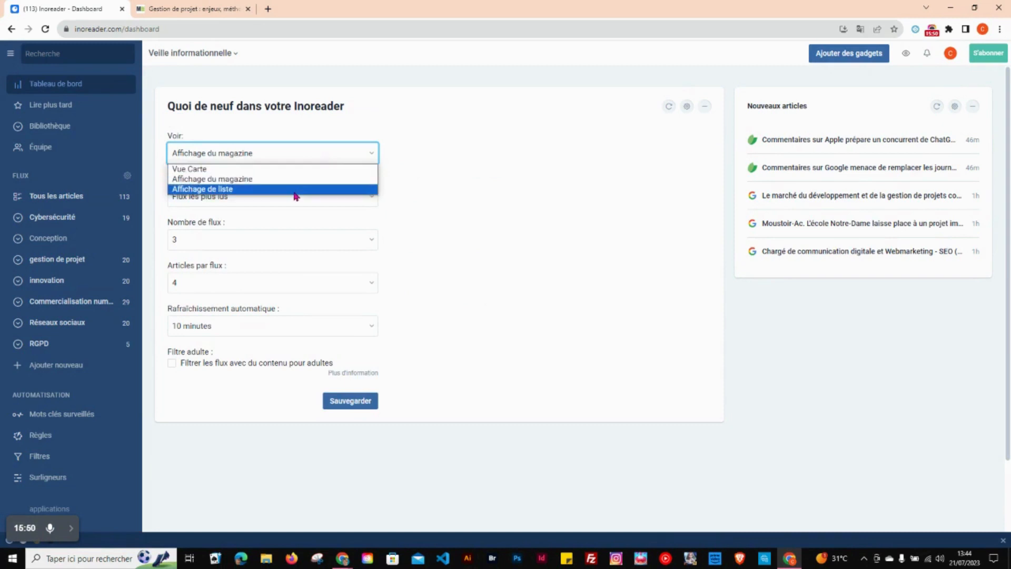
{"action": "left_click", "coordinate": [294, 189]}
{"action": "left_click", "coordinate": [363, 401]}
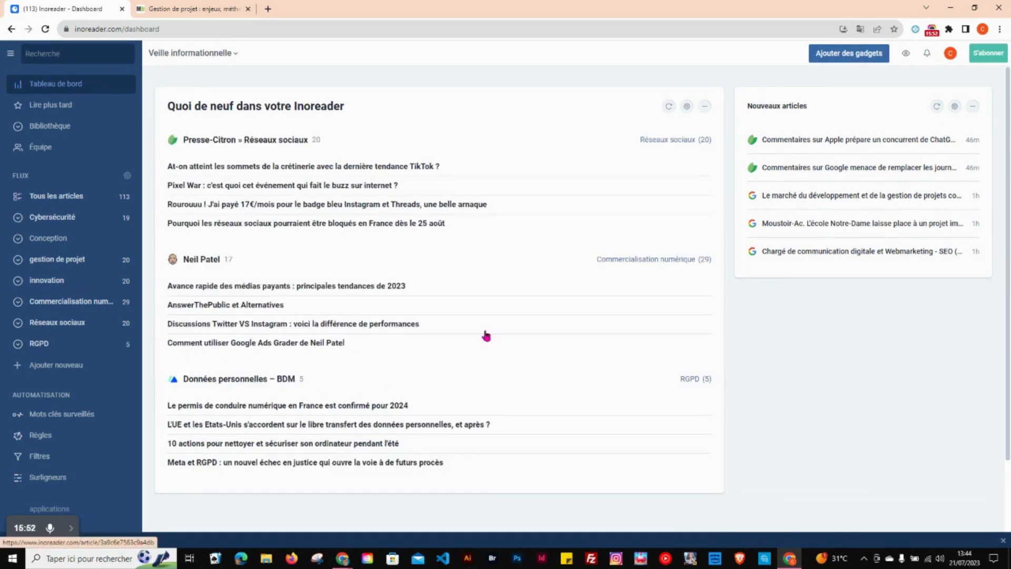
Step: Switch the Quoi de neuf dans votre Inoreader gadget's view back to Affichage du magazine and save
{"action": "left_click", "coordinate": [686, 107]}
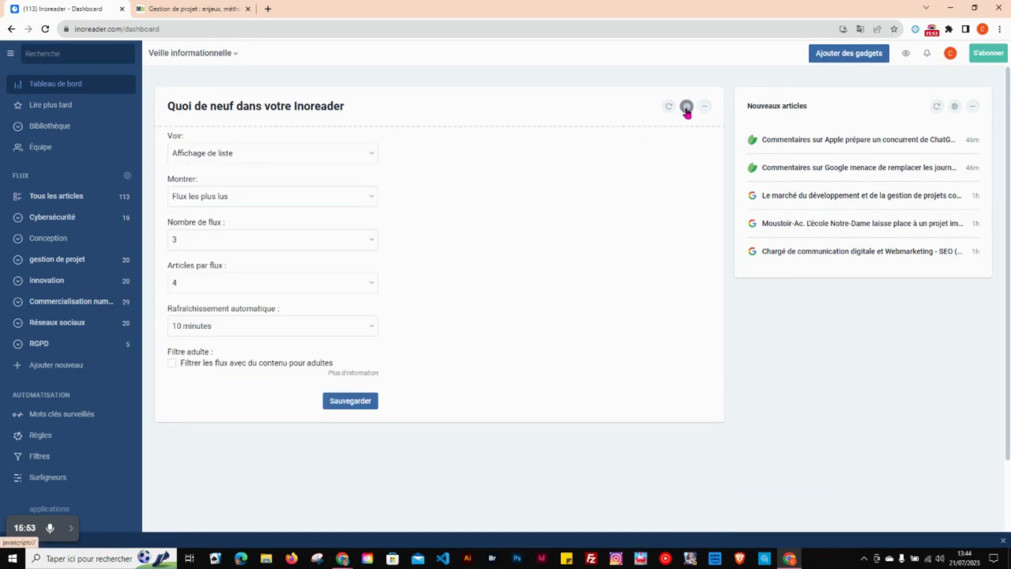
{"action": "left_click", "coordinate": [346, 153]}
{"action": "left_click", "coordinate": [339, 179]}
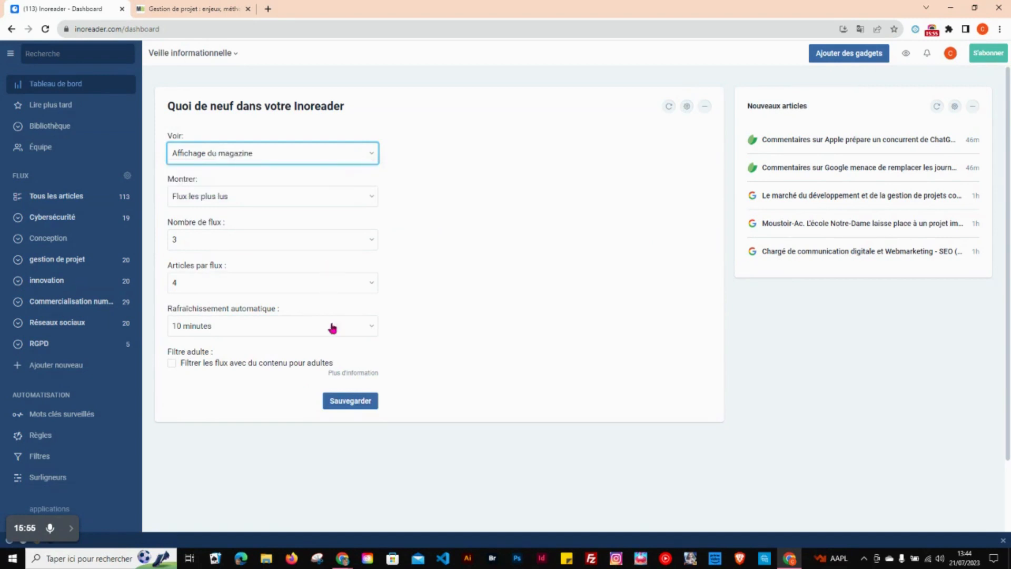
{"action": "left_click", "coordinate": [339, 403]}
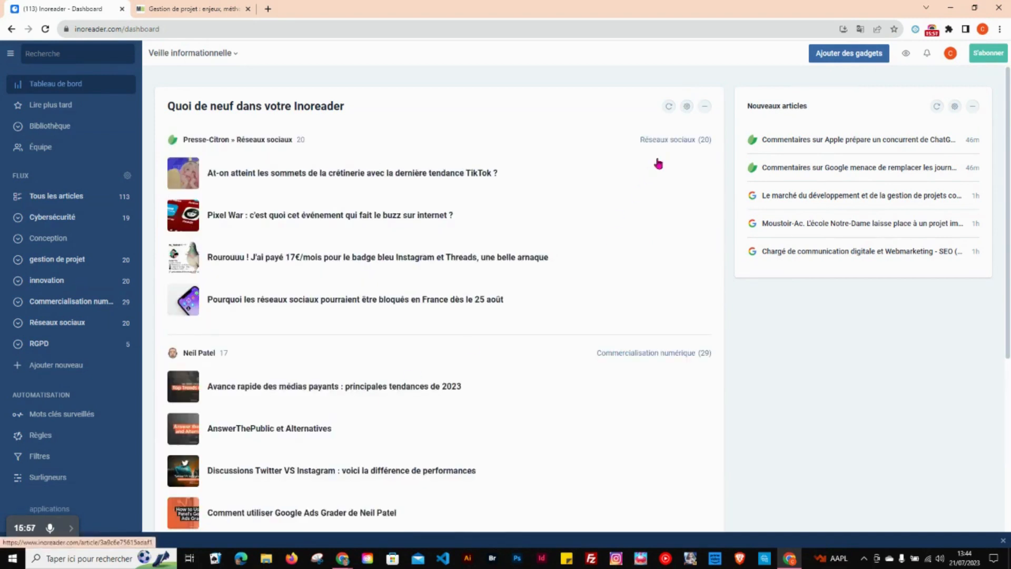
Step: Set the Quoi de neuf dans votre Inoreader gadget's view to Vue Carte and save
{"action": "left_click", "coordinate": [687, 108]}
{"action": "left_click", "coordinate": [316, 156]}
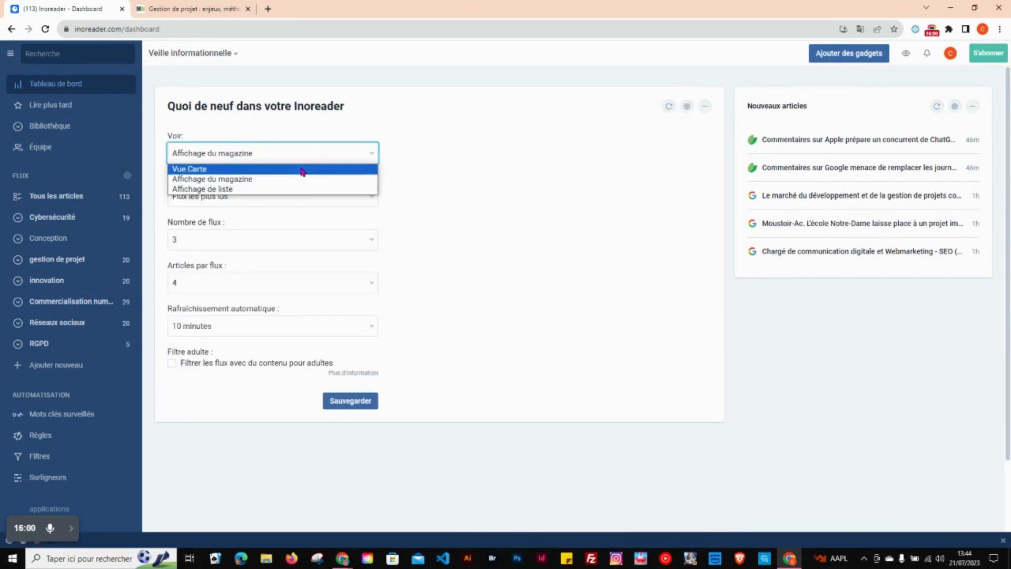
{"action": "left_click", "coordinate": [301, 169]}
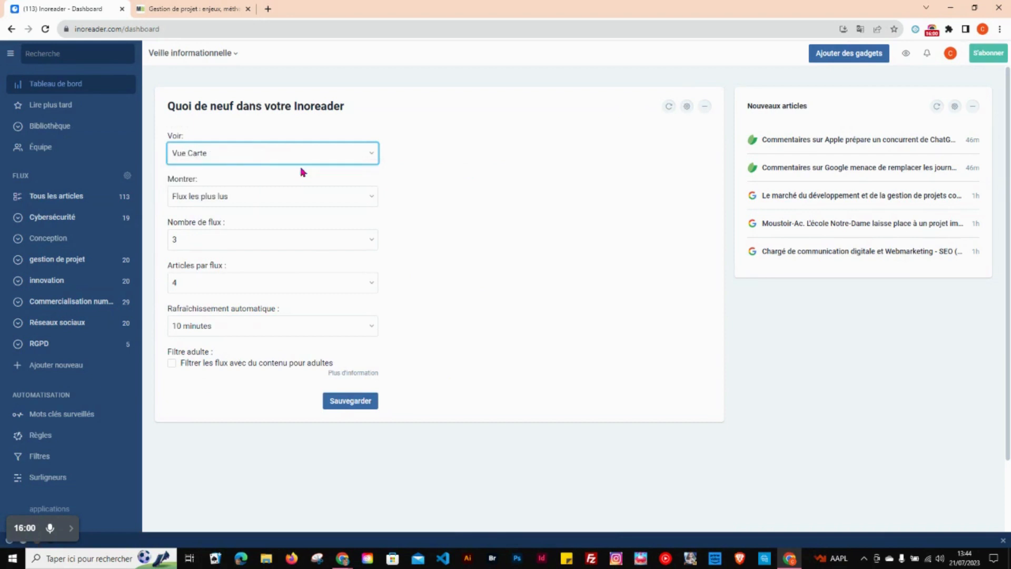
{"action": "left_click", "coordinate": [347, 404]}
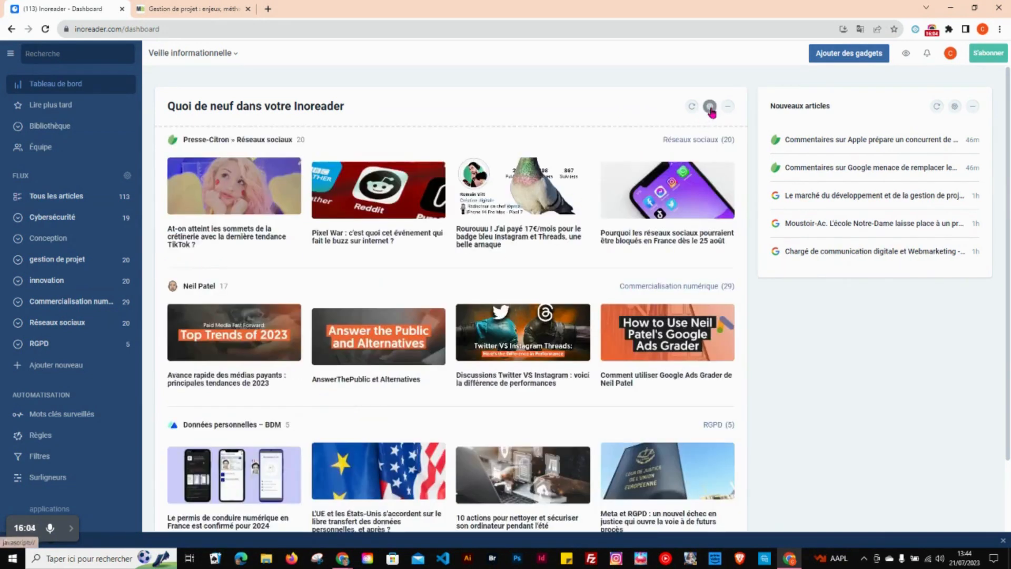
Step: Set the Quoi de neuf dans votre Inoreader gadget to 3 articles per feed with a 30-minute automatic refresh, and save
{"action": "left_click", "coordinate": [710, 108]}
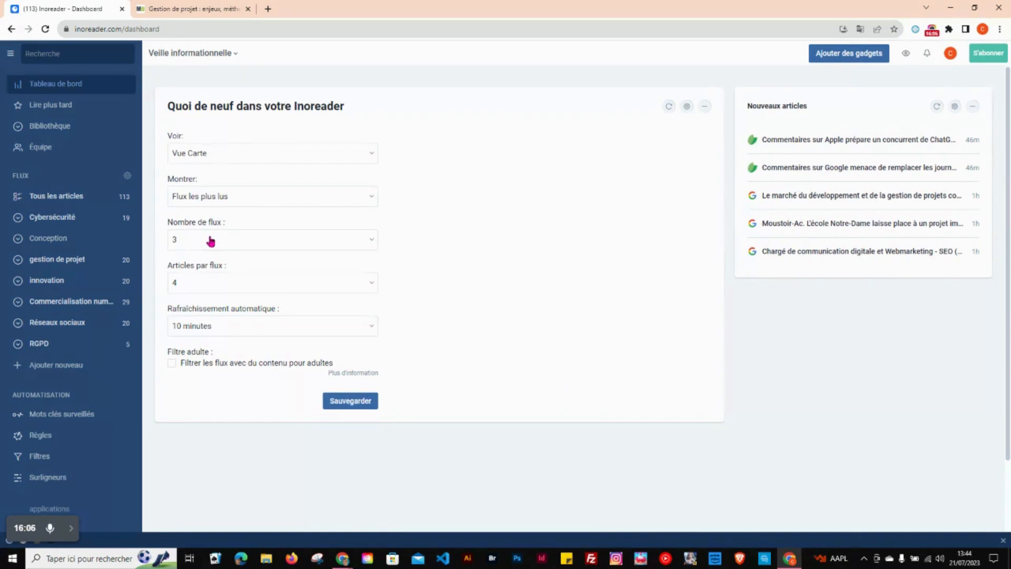
{"action": "left_click", "coordinate": [206, 287]}
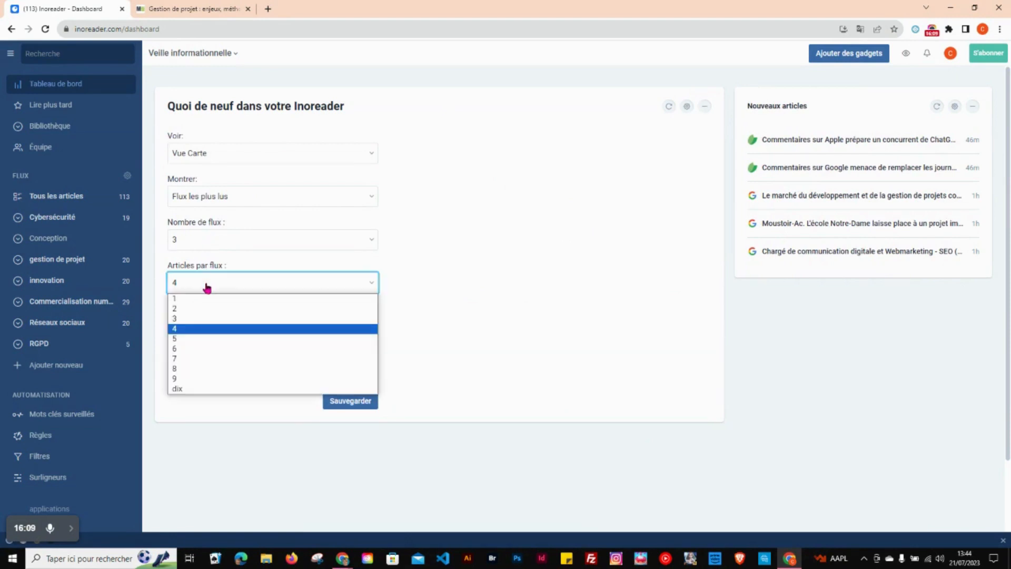
{"action": "left_click", "coordinate": [202, 319]}
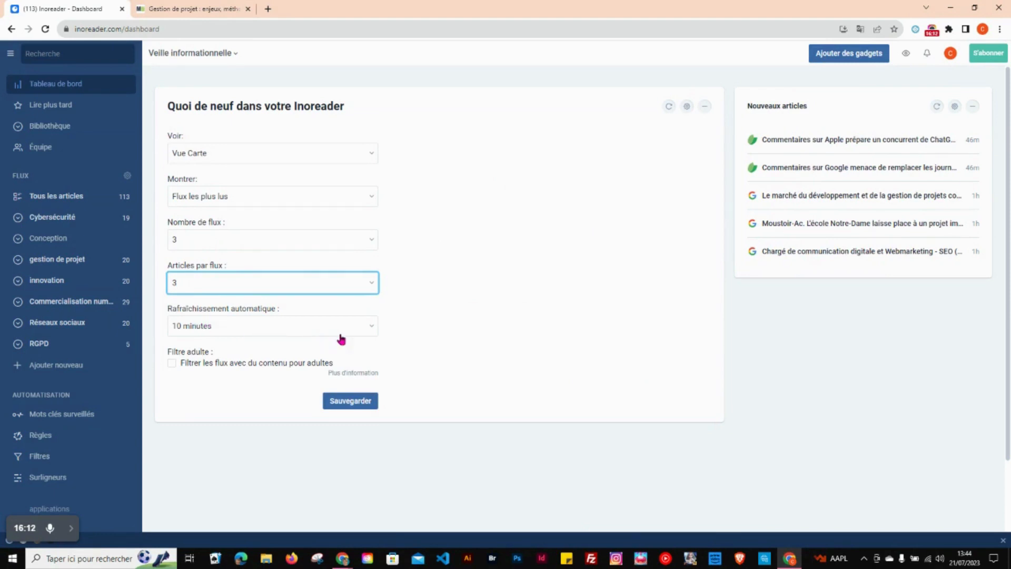
{"action": "left_click", "coordinate": [372, 330]}
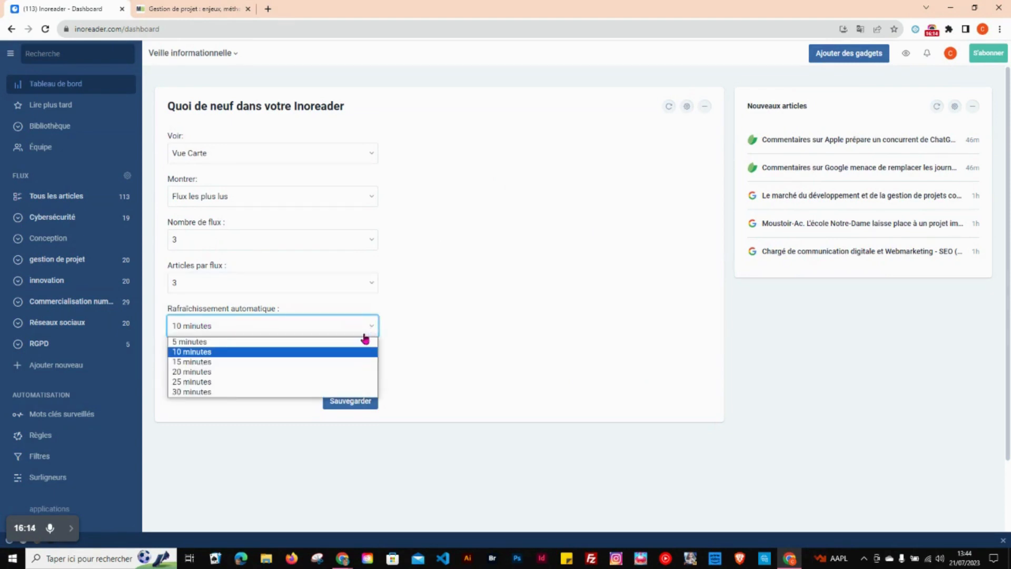
{"action": "left_click", "coordinate": [298, 392]}
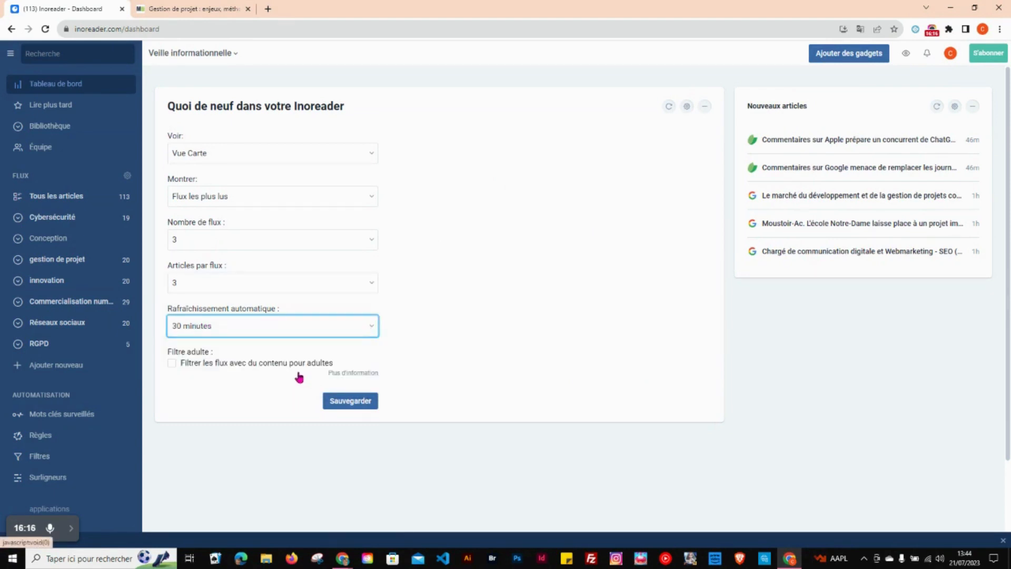
{"action": "left_click", "coordinate": [352, 401]}
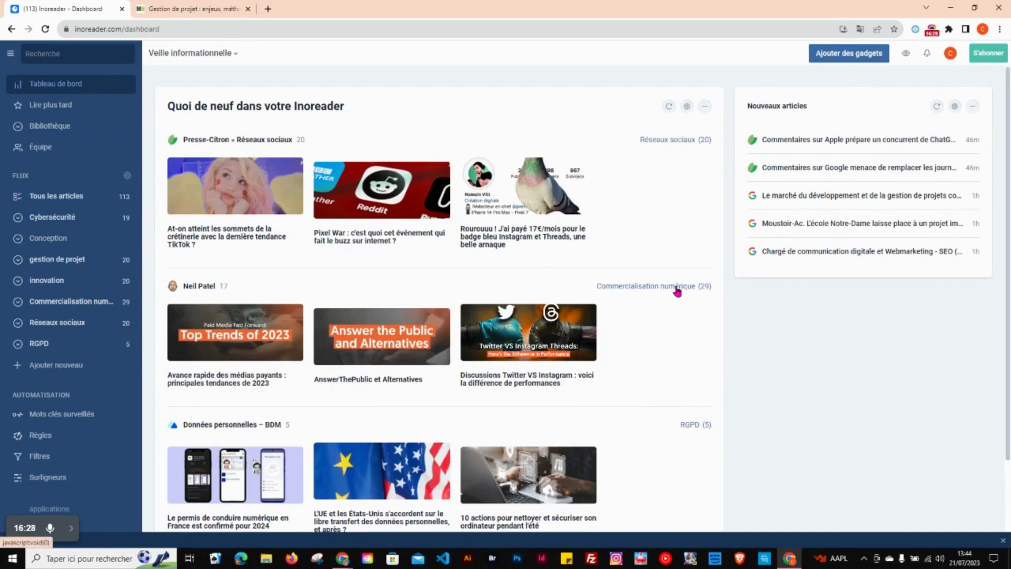
Step: View the Réseaux sociaux folder from its link in the gadget, and return to the dashboard
{"action": "left_click", "coordinate": [684, 141]}
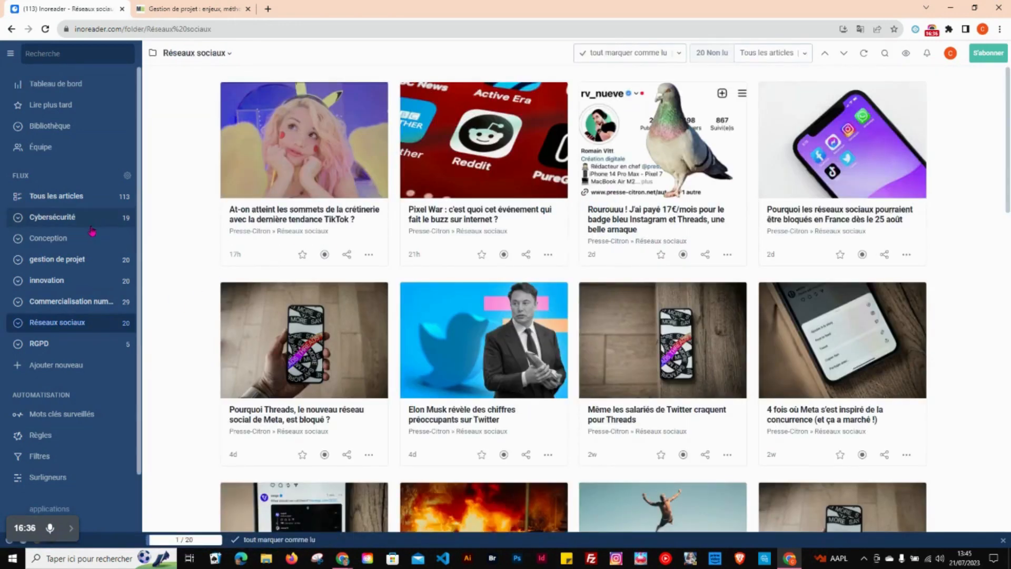
{"action": "left_click", "coordinate": [11, 29]}
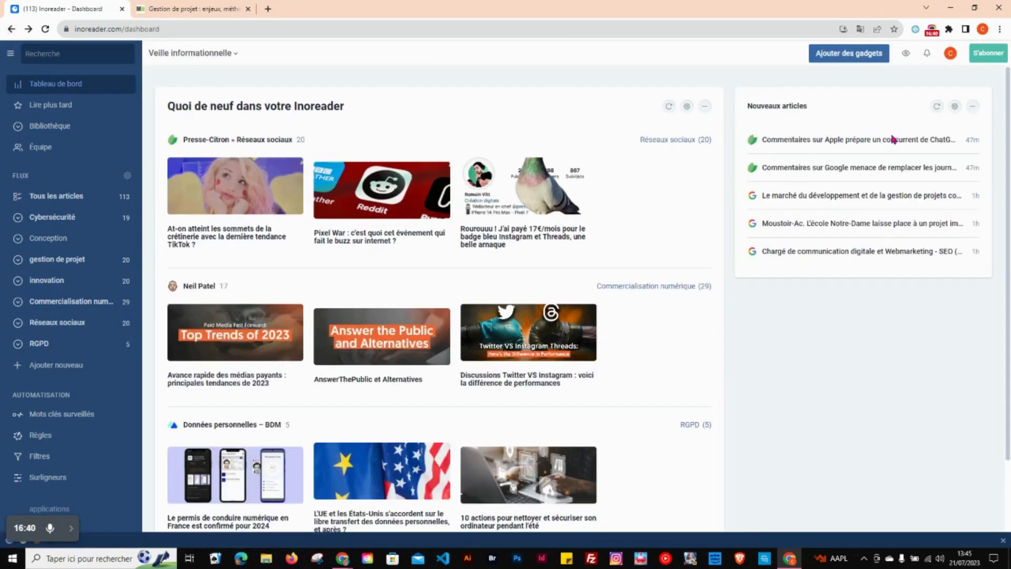
Step: Configure the Nouveaux articles gadget to show dix (10) articles from Tous les articles with a 30-minute automatic refresh, and save
{"action": "left_click", "coordinate": [953, 106]}
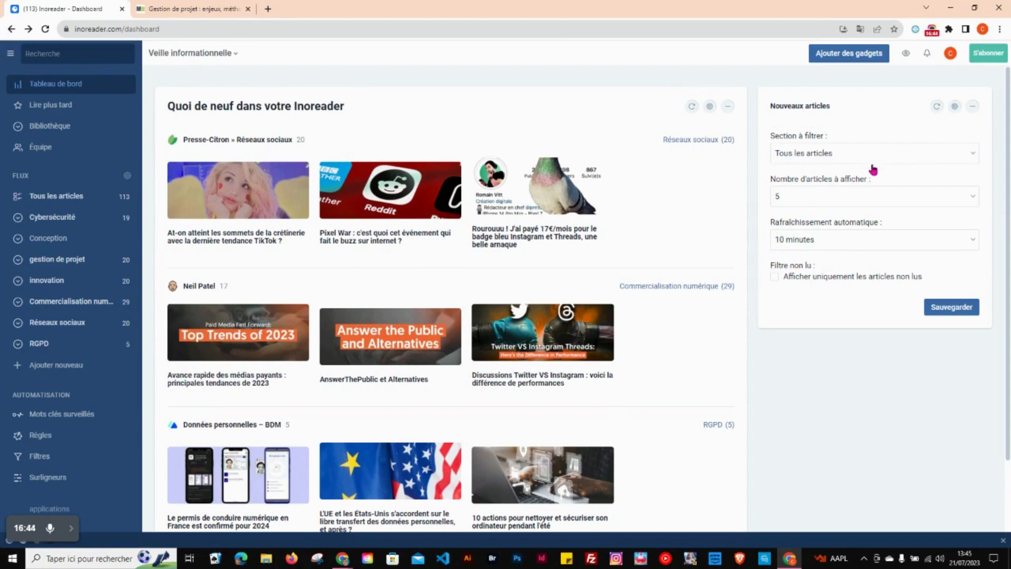
{"action": "left_click", "coordinate": [972, 198]}
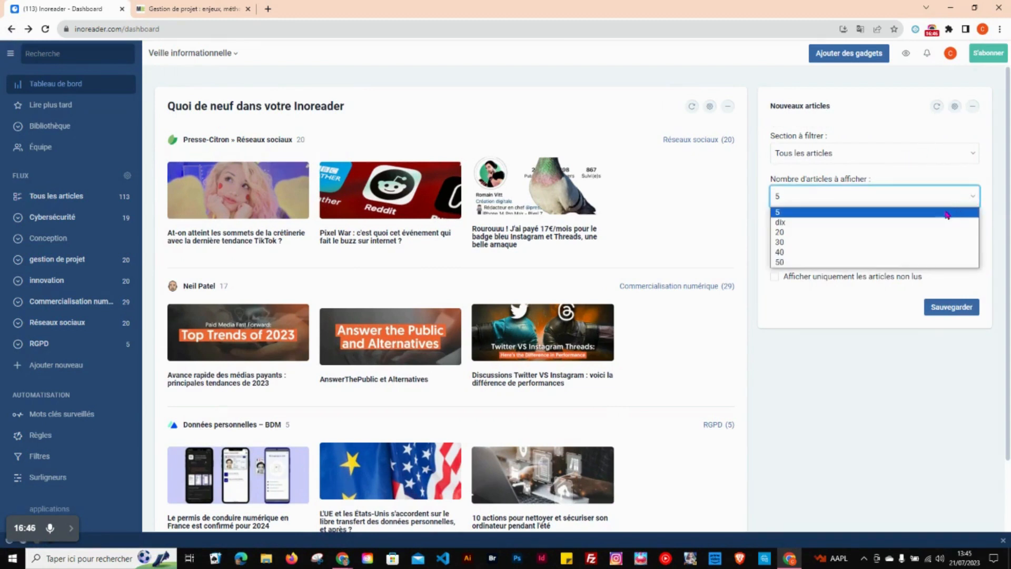
{"action": "left_click", "coordinate": [927, 222]}
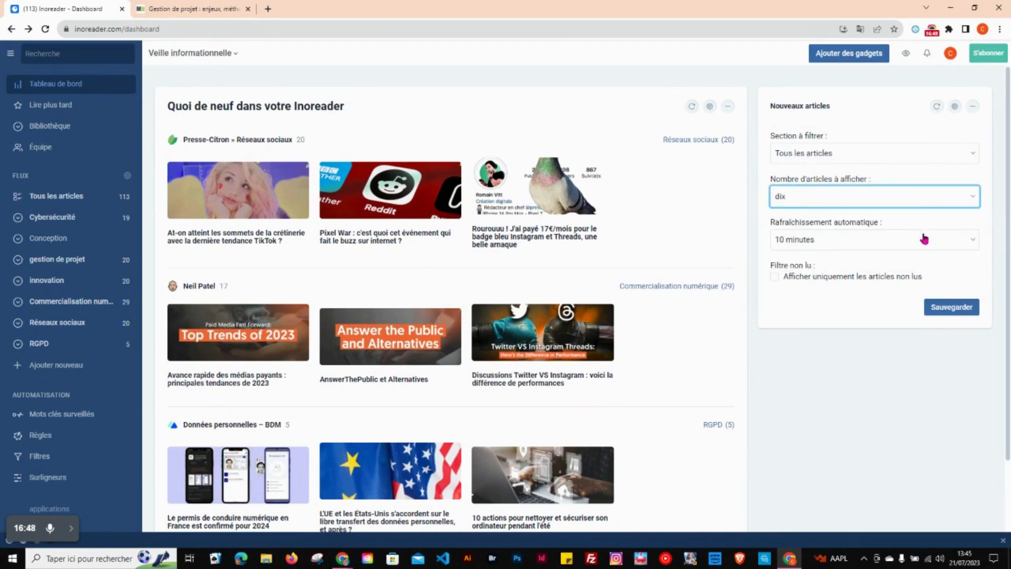
{"action": "left_click", "coordinate": [921, 239]}
{"action": "left_click", "coordinate": [864, 305]}
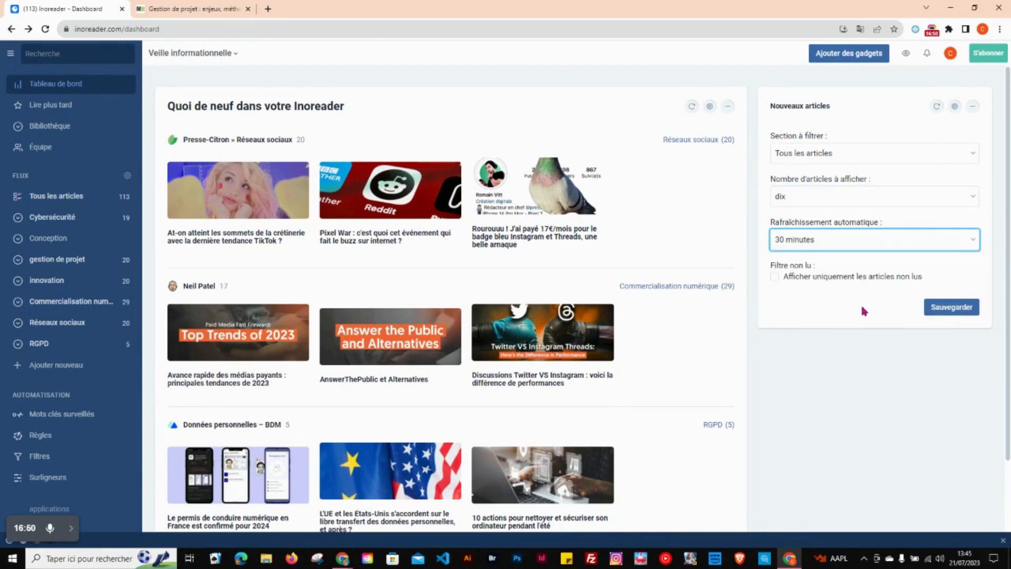
{"action": "left_click", "coordinate": [964, 154]}
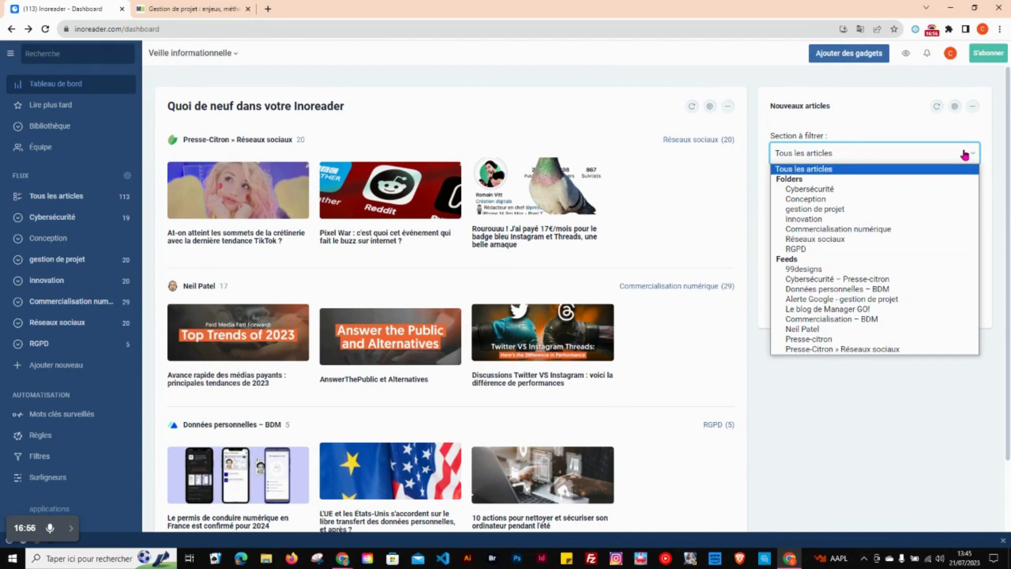
{"action": "left_click", "coordinate": [968, 155]}
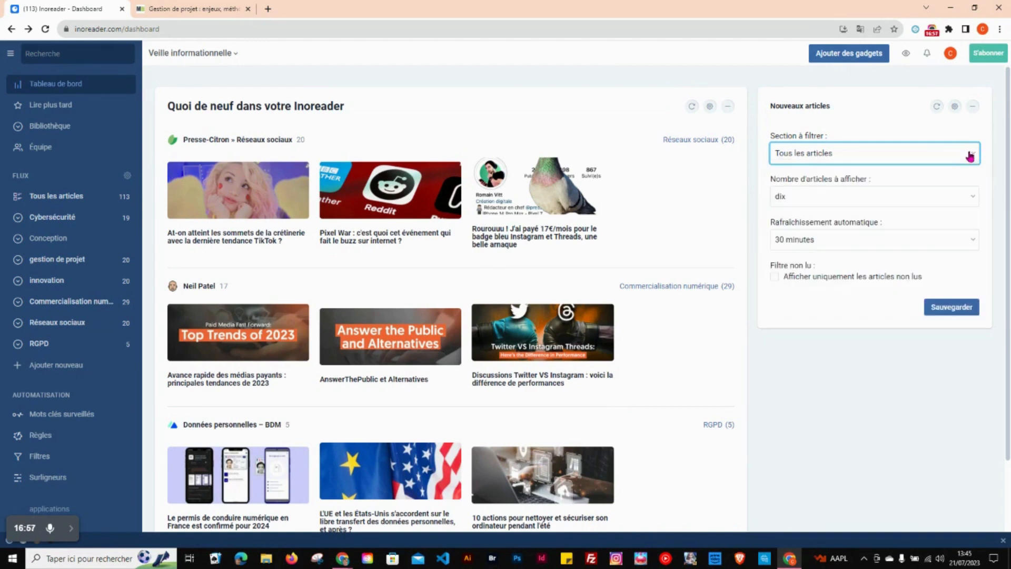
{"action": "left_click", "coordinate": [954, 308]}
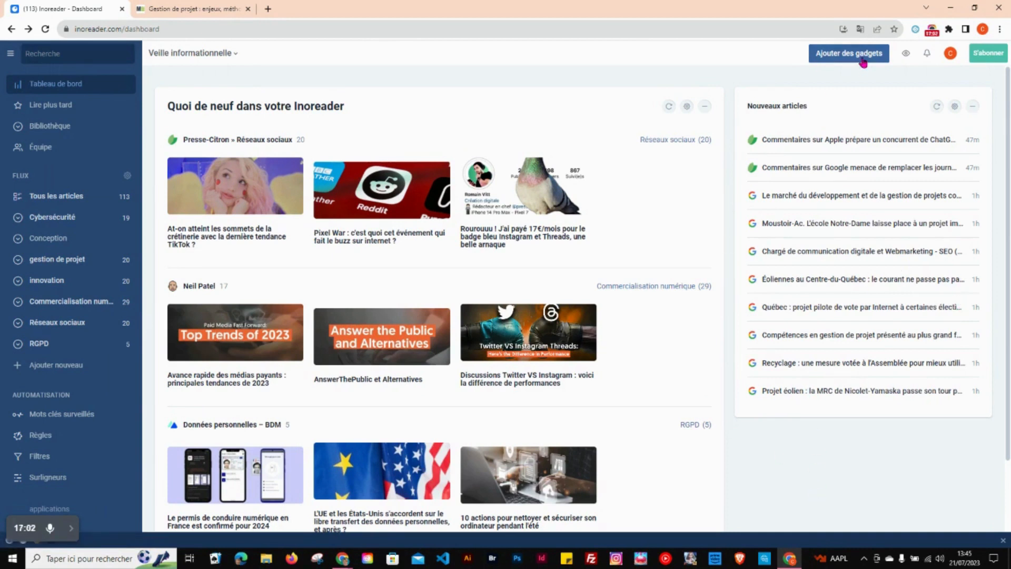
Step: Filter the Nouveaux articles gadget to the Cybersécurité folder and save
{"action": "left_click", "coordinate": [954, 107]}
{"action": "left_click", "coordinate": [927, 154]}
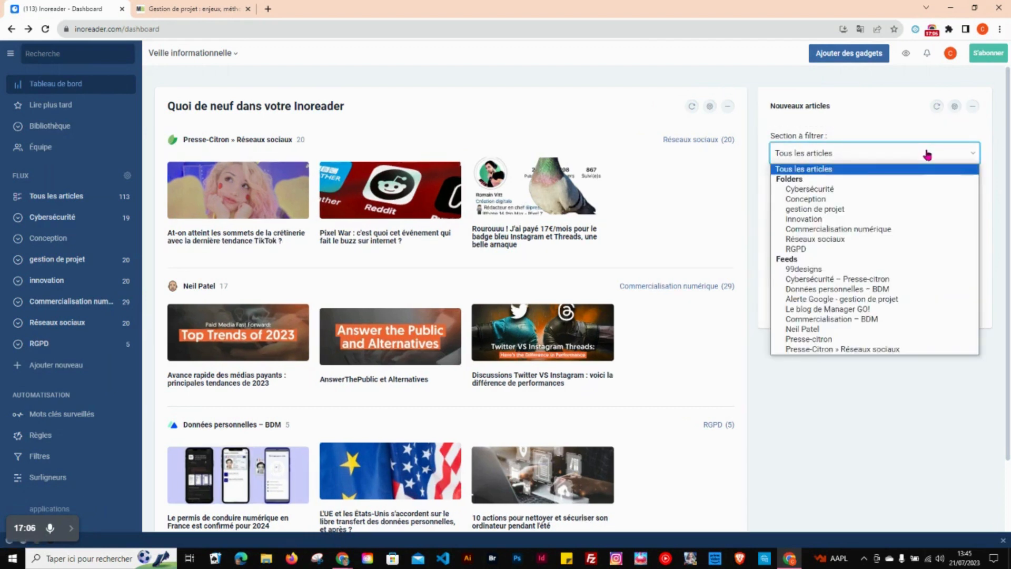
{"action": "left_click", "coordinate": [795, 191]}
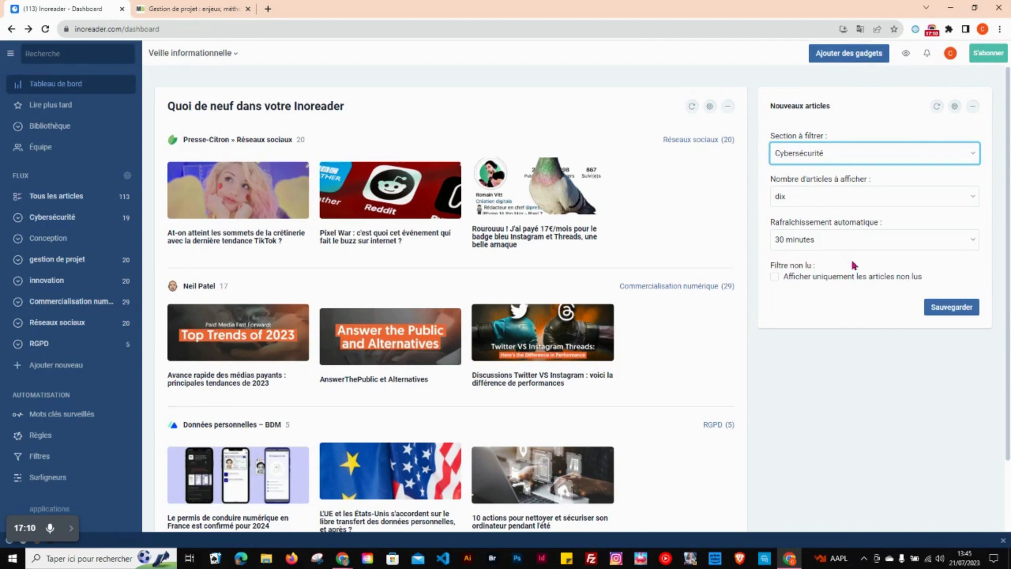
{"action": "left_click", "coordinate": [951, 307]}
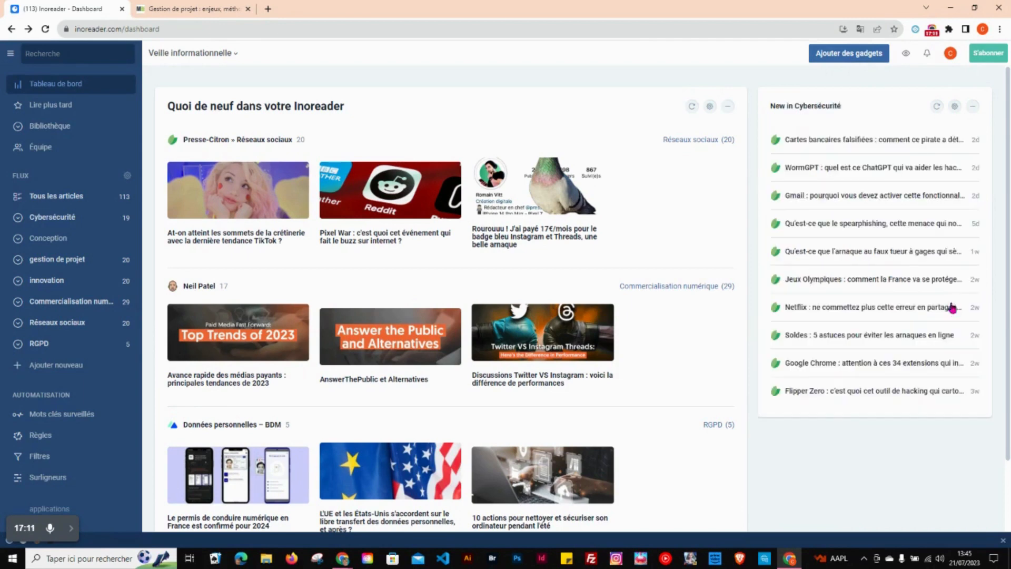
Step: Add another Nouveaux articles gadget to the dashboard from the available gadgets
{"action": "left_click", "coordinate": [843, 58]}
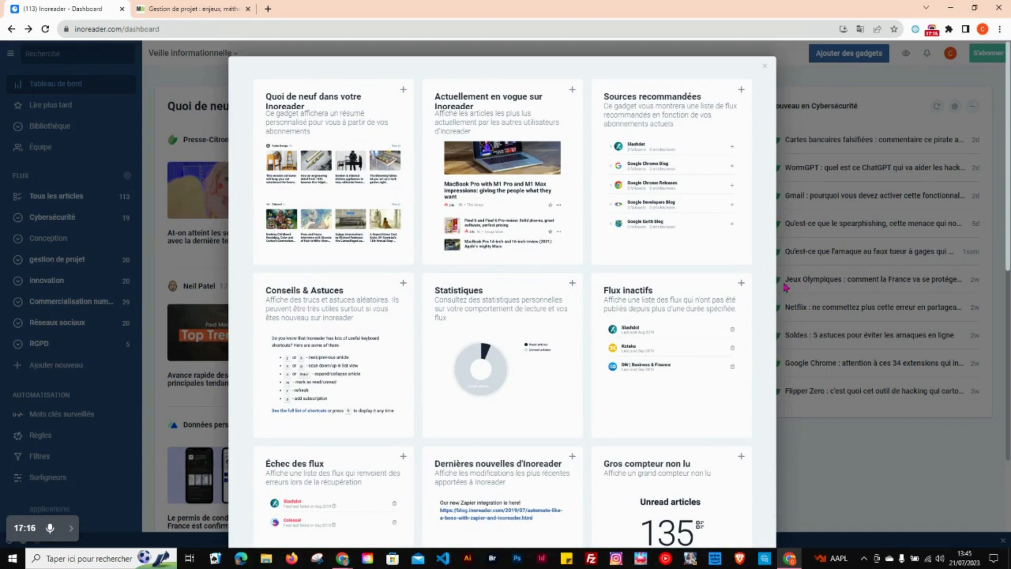
{"action": "scroll", "coordinate": [714, 293], "scroll_direction": "down", "scroll_amount": 10}
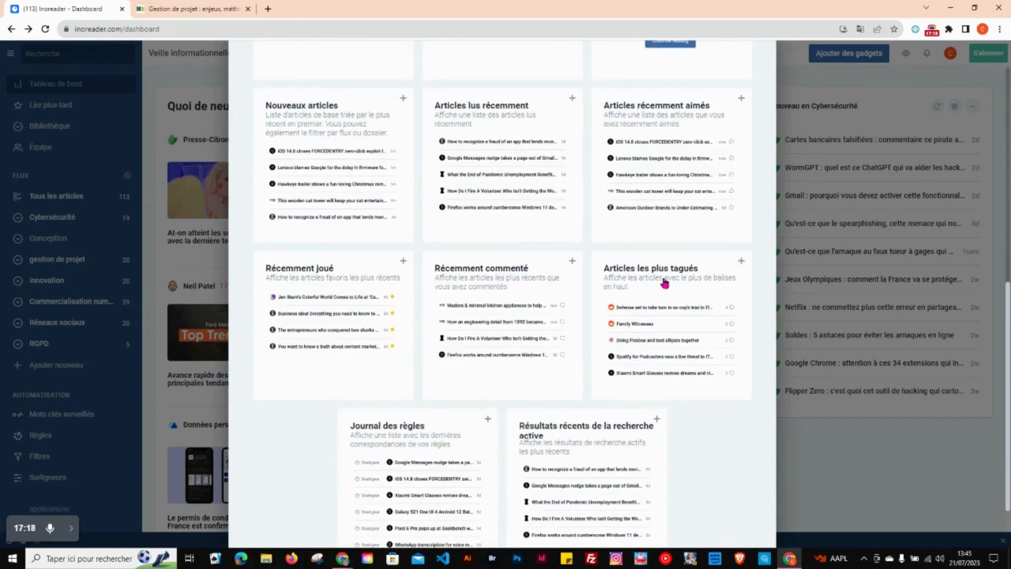
{"action": "left_click", "coordinate": [343, 160]}
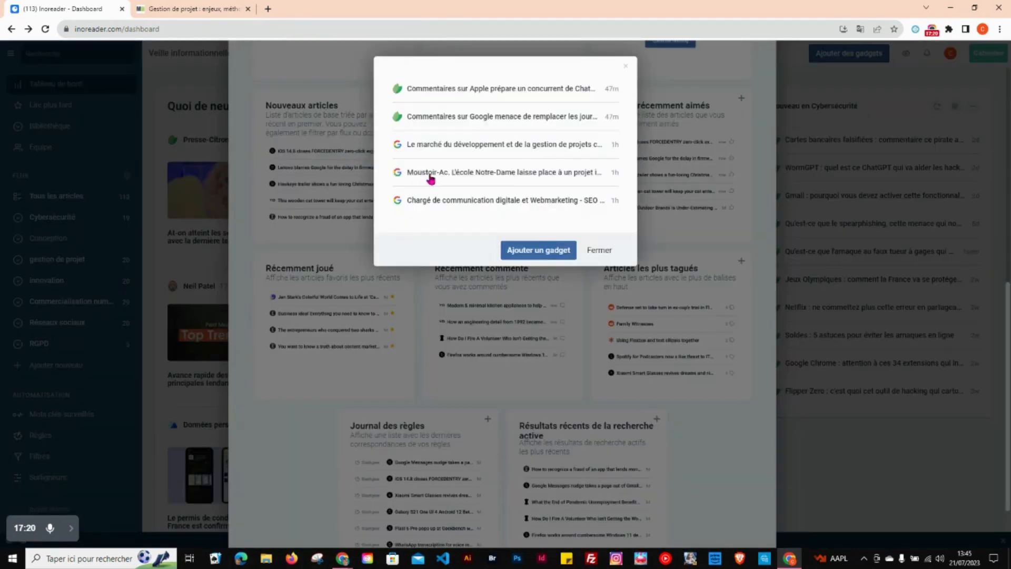
{"action": "left_click", "coordinate": [537, 251]}
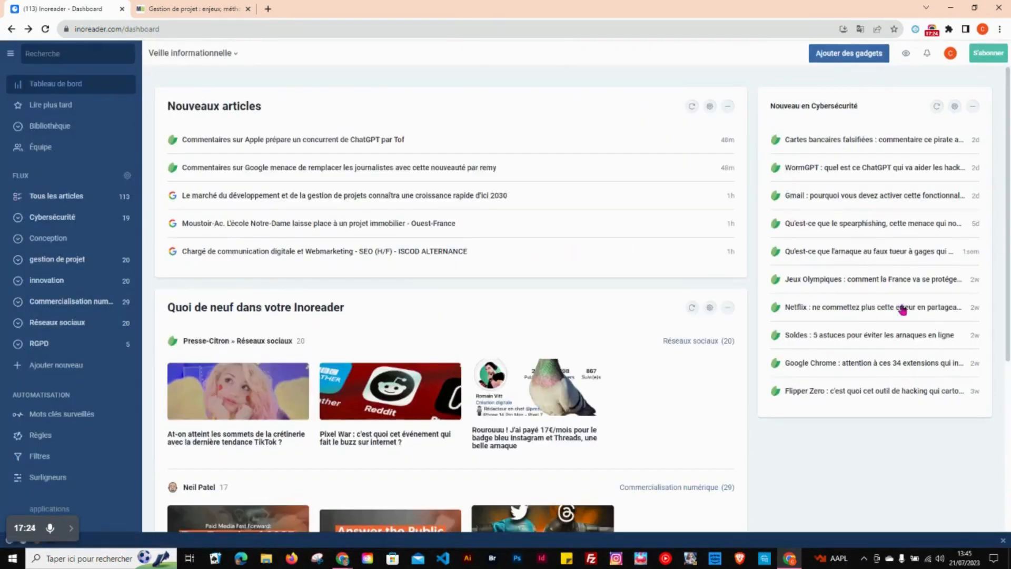
Step: Filter the newly added Nouveaux articles gadget to the Conception folder with 5 articles displayed, and save
{"action": "left_click", "coordinate": [710, 111]}
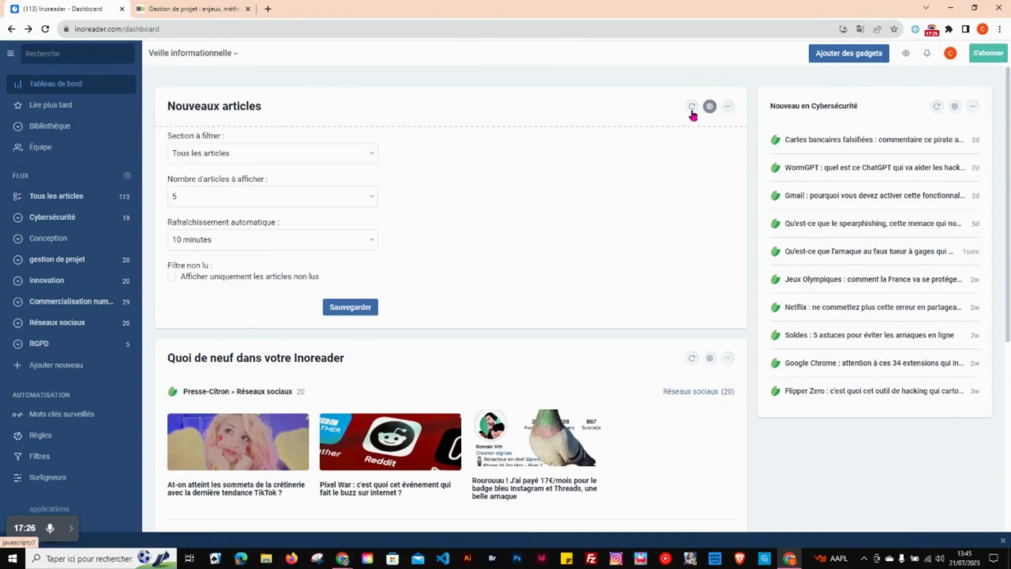
{"action": "left_click", "coordinate": [276, 154]}
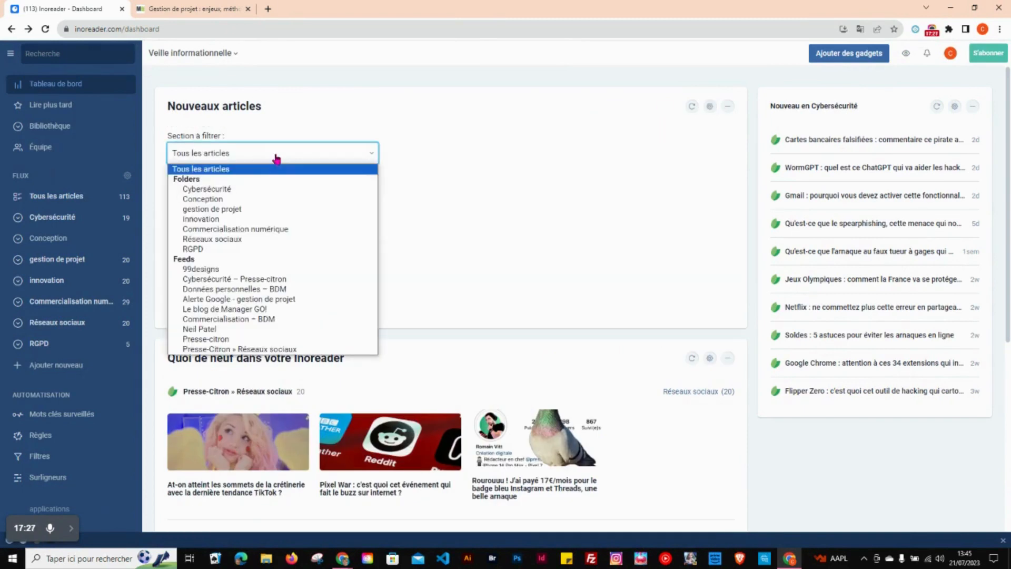
{"action": "left_click", "coordinate": [235, 203]}
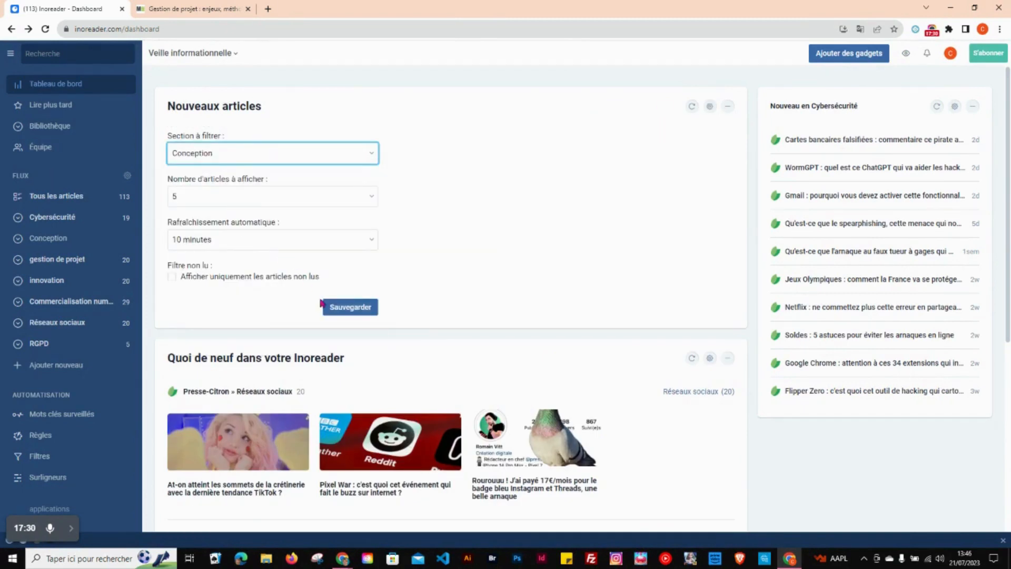
{"action": "left_click", "coordinate": [370, 199]}
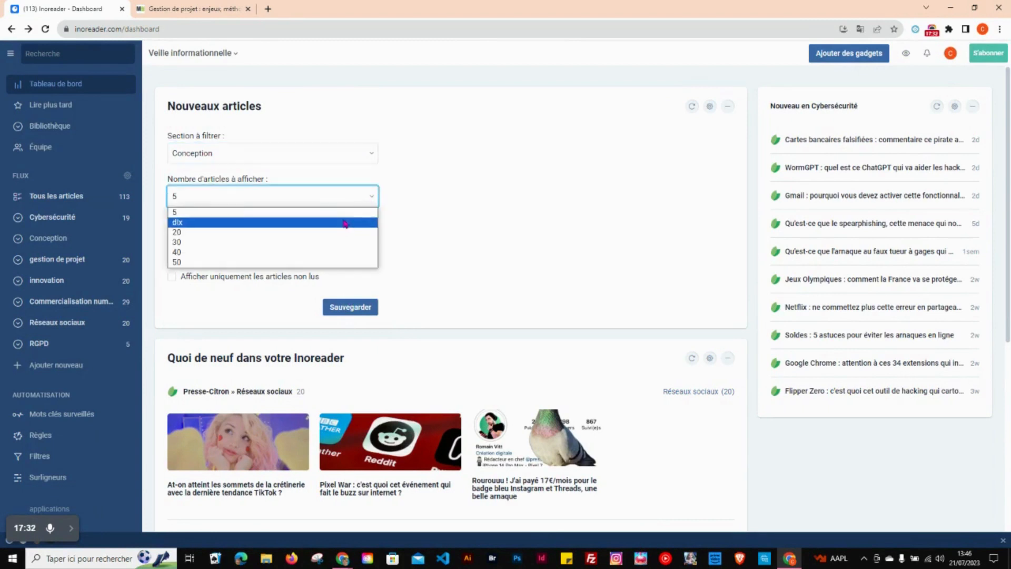
{"action": "left_click", "coordinate": [345, 215]}
{"action": "left_click", "coordinate": [356, 307]}
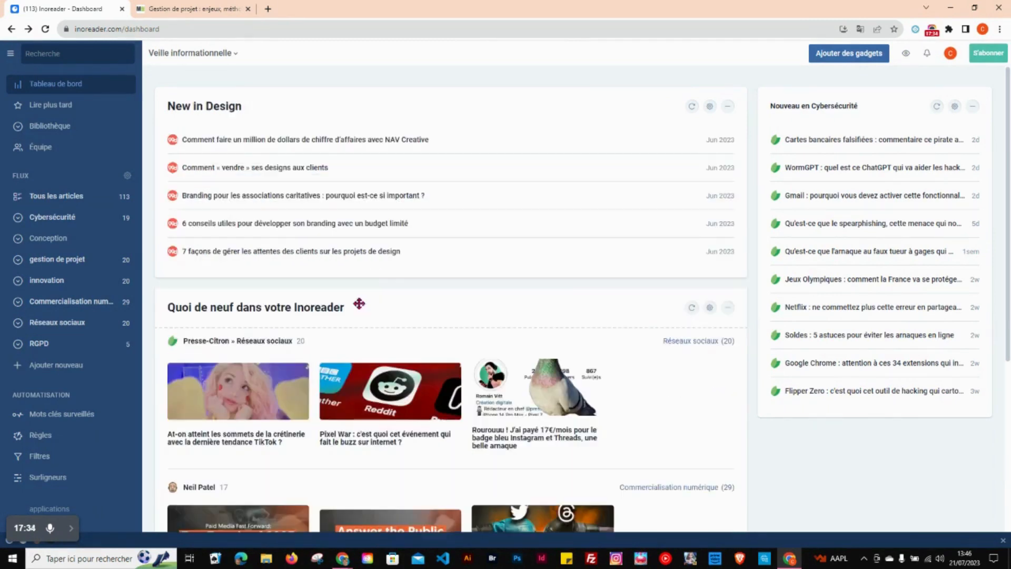
Step: Set the Cybersécurité gadget to display 5 articles and save its settings
{"action": "left_click", "coordinate": [954, 106]}
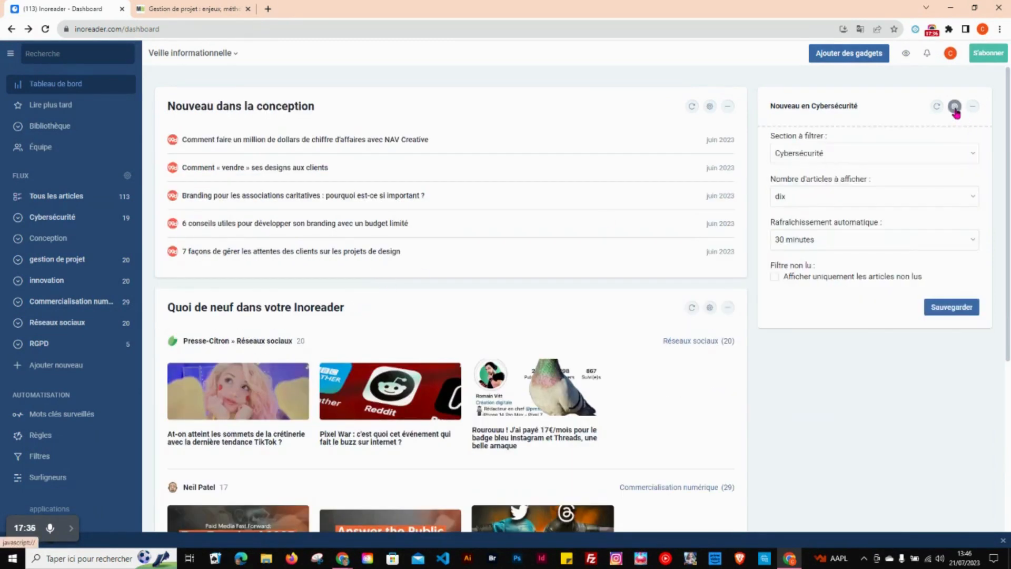
{"action": "left_click", "coordinate": [913, 197]}
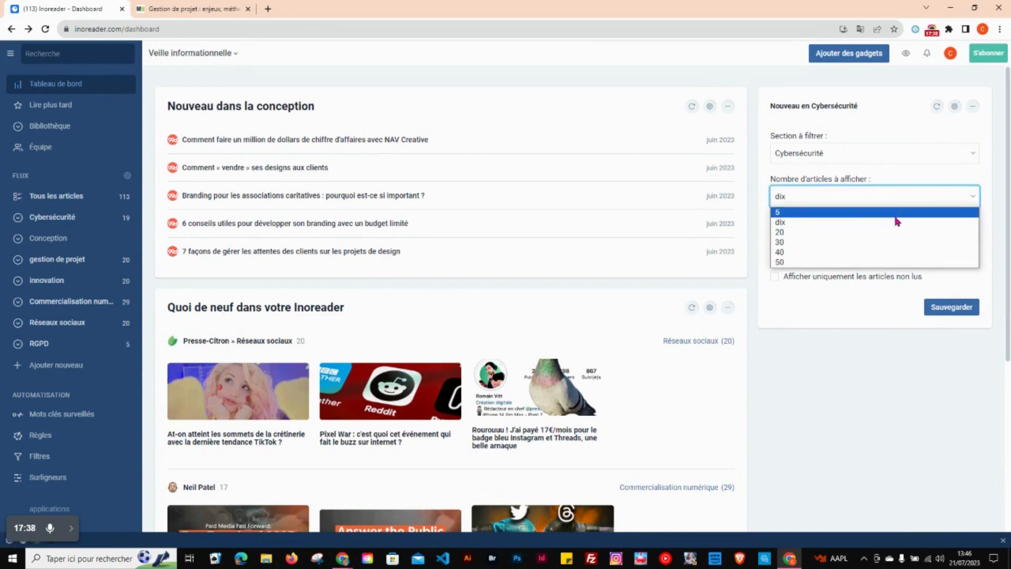
{"action": "left_click", "coordinate": [895, 212]}
{"action": "left_click", "coordinate": [951, 307]}
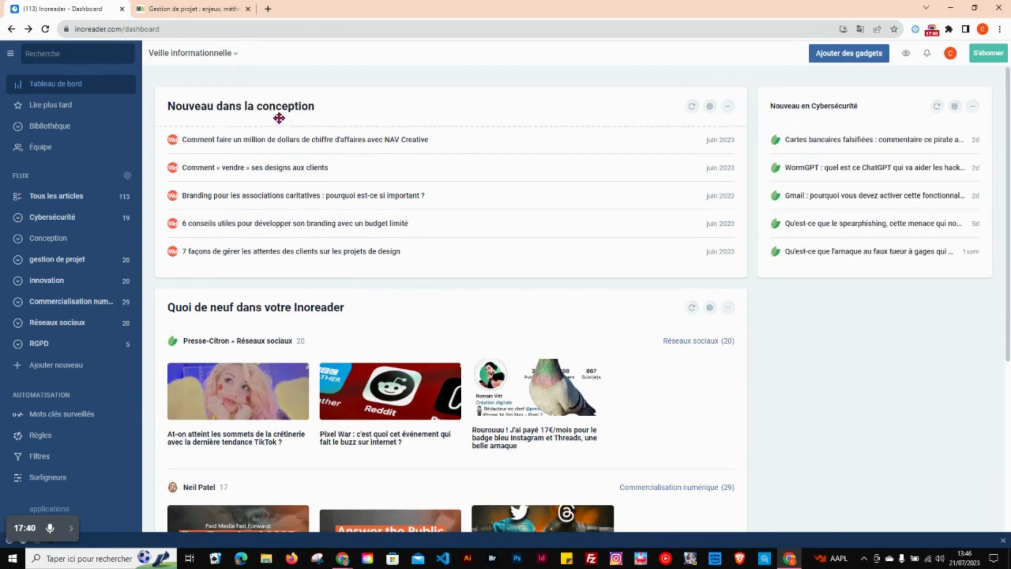
Step: Set the Conception gadget's automatic refresh to 30 minutes, save, and move the gadget below the Cybersécurité gadget
{"action": "left_click", "coordinate": [710, 106]}
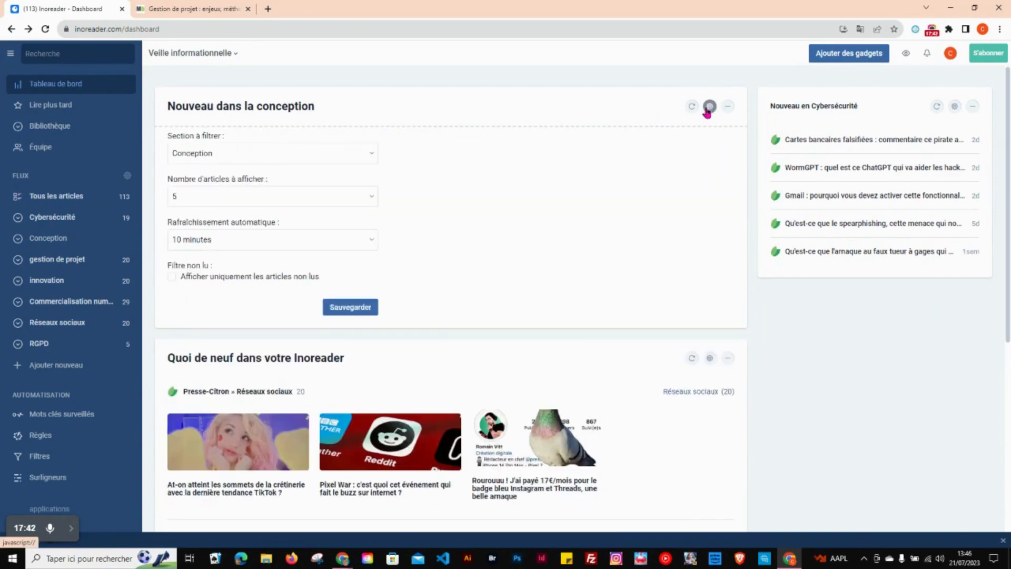
{"action": "left_click", "coordinate": [269, 249]}
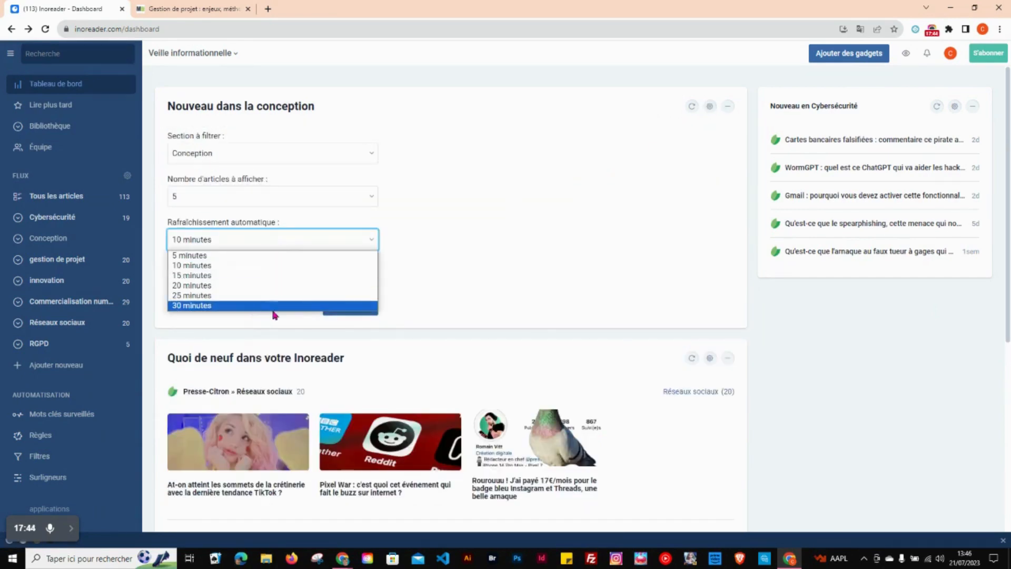
{"action": "left_click", "coordinate": [313, 306]}
{"action": "left_click", "coordinate": [342, 310]}
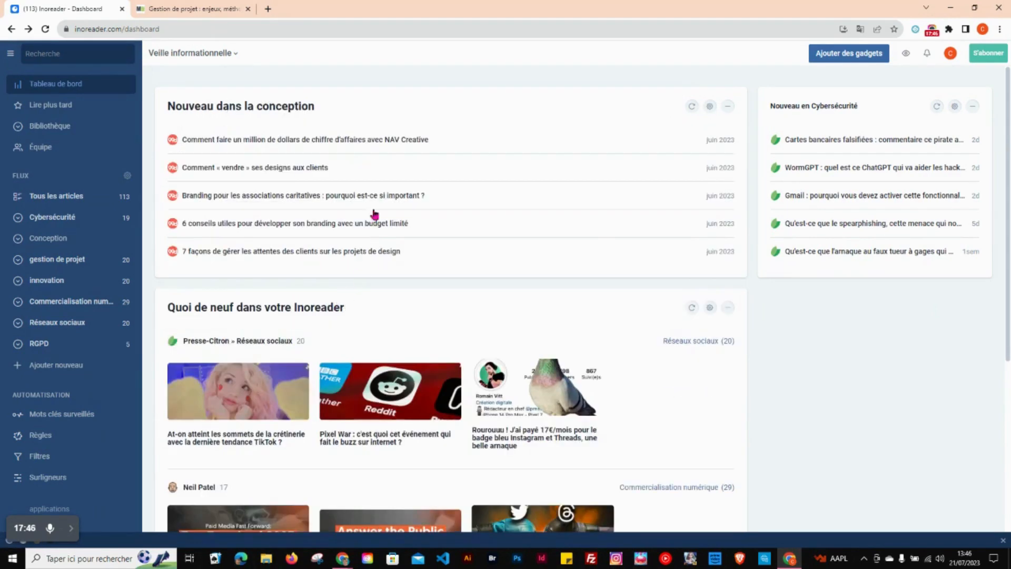
{"action": "left_click_drag", "start_coordinate": [340, 97], "coordinate": [771, 337]}
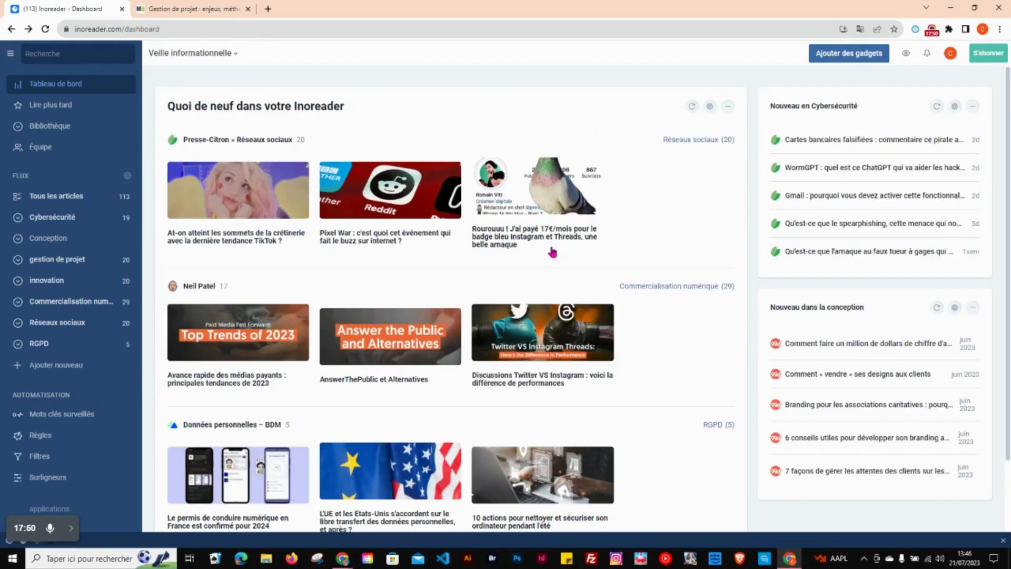
Step: Add a third Nouveaux articles gadget to the Veille informationnelle dashboard
{"action": "scroll", "coordinate": [1006, 229], "scroll_direction": "down", "scroll_amount": 2}
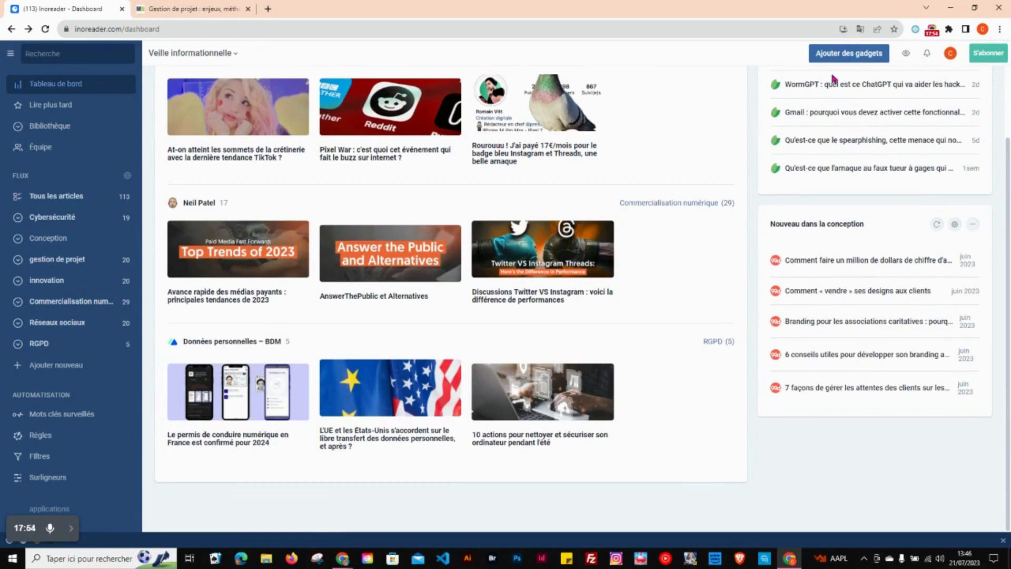
{"action": "left_click", "coordinate": [846, 50]}
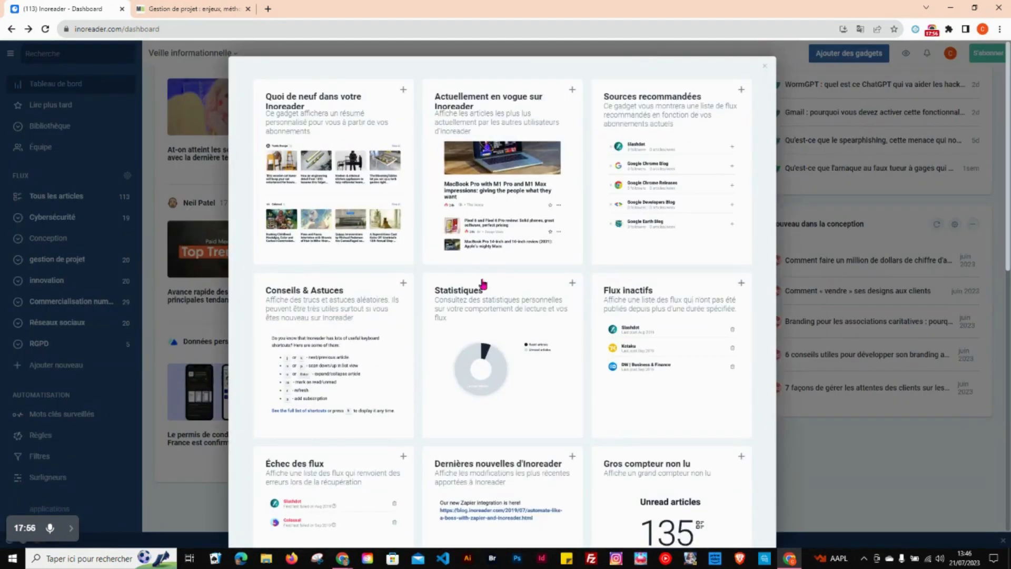
{"action": "scroll", "coordinate": [586, 333], "scroll_direction": "down", "scroll_amount": 10}
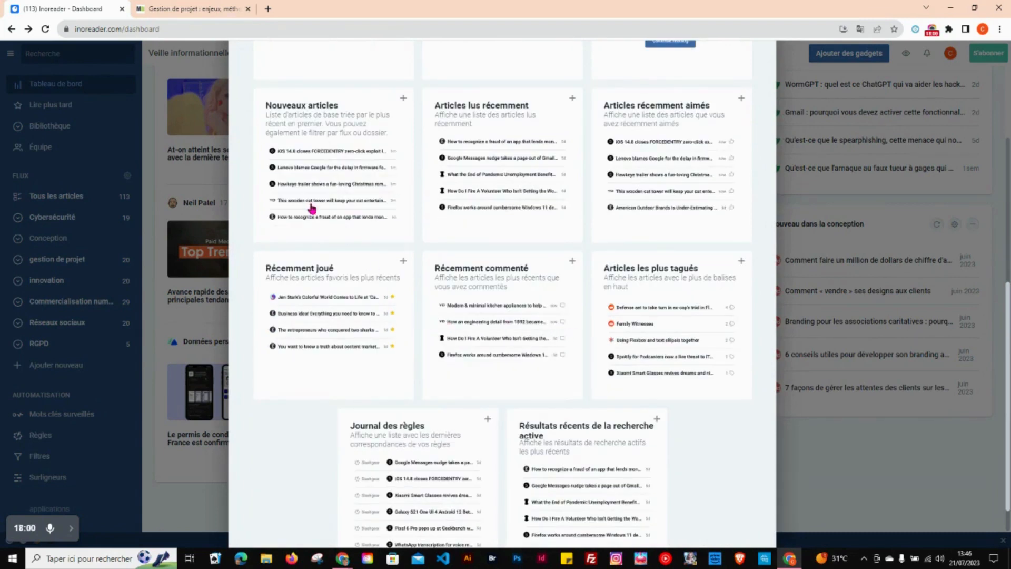
{"action": "left_click", "coordinate": [310, 174]}
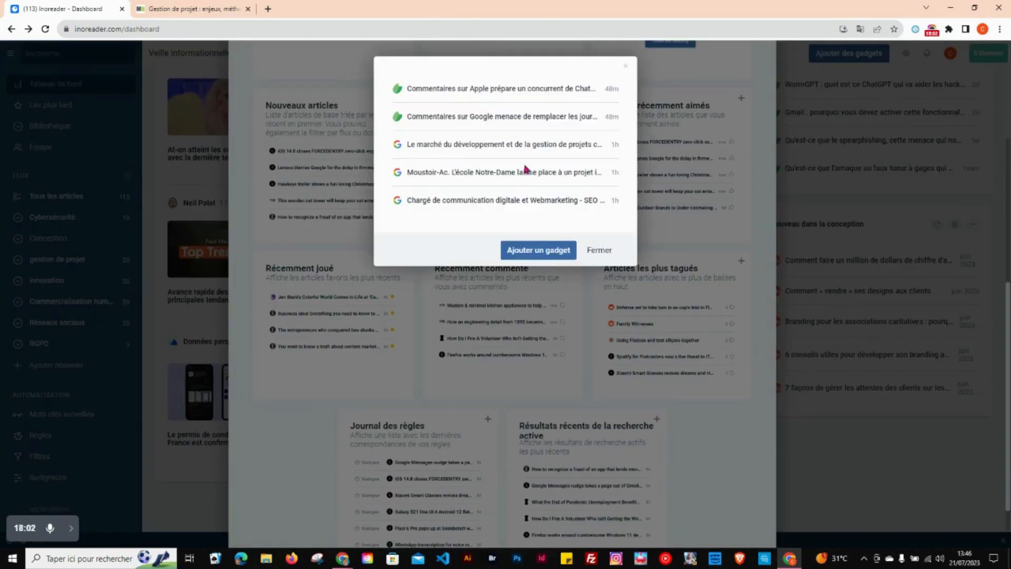
{"action": "left_click", "coordinate": [524, 253]}
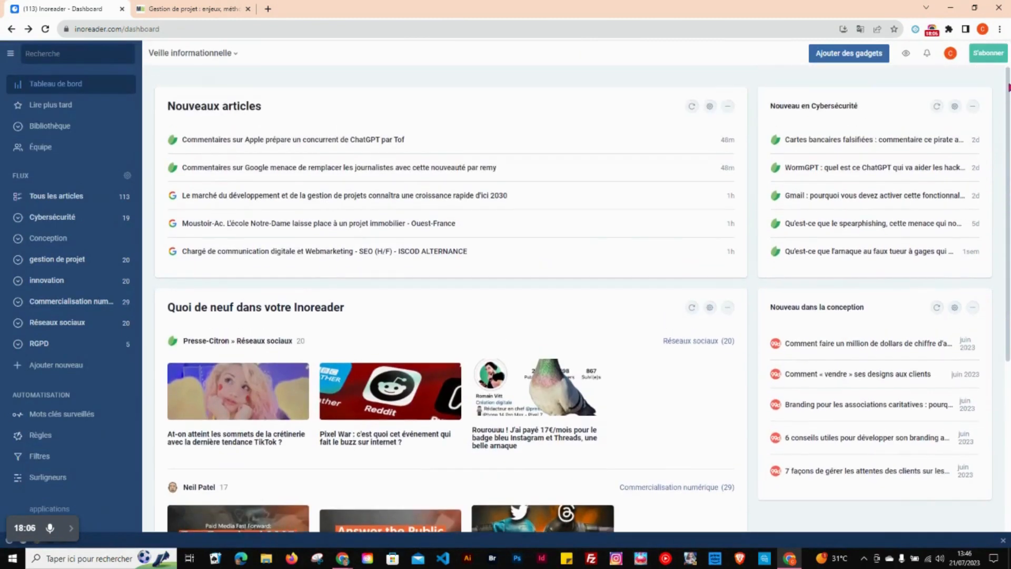
Step: Filter the new Nouveaux articles gadget to the gestion de projet folder with 5 articles displayed, and save
{"action": "left_click", "coordinate": [710, 107]}
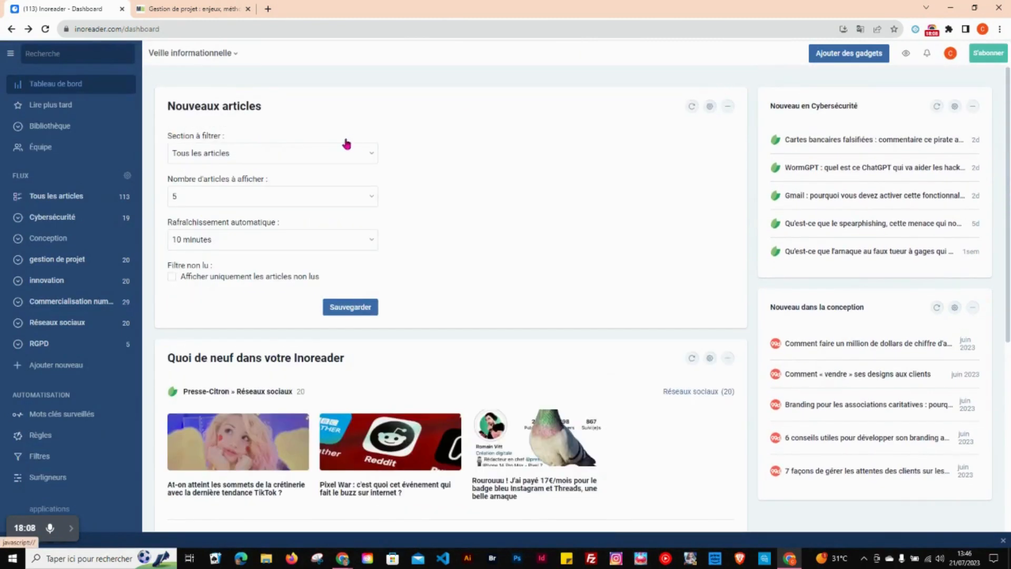
{"action": "left_click", "coordinate": [317, 160]}
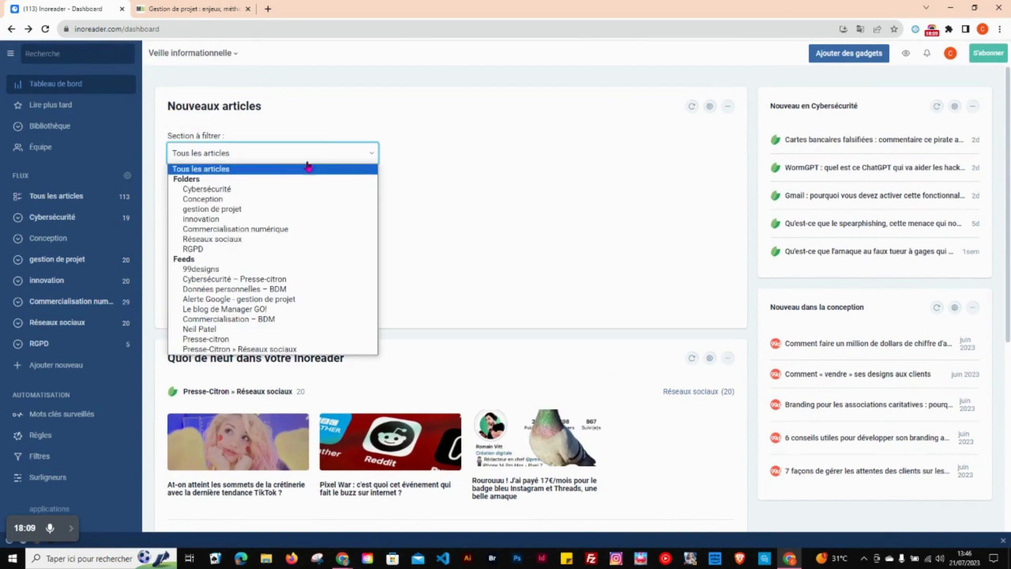
{"action": "left_click", "coordinate": [240, 205]}
{"action": "left_click", "coordinate": [238, 204]}
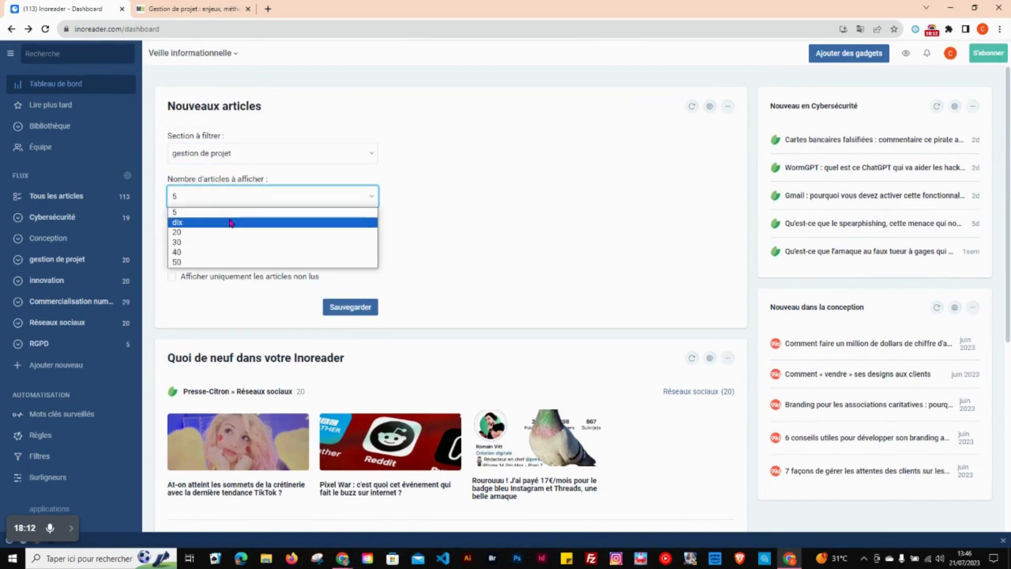
{"action": "left_click", "coordinate": [237, 209]}
{"action": "left_click", "coordinate": [340, 305]}
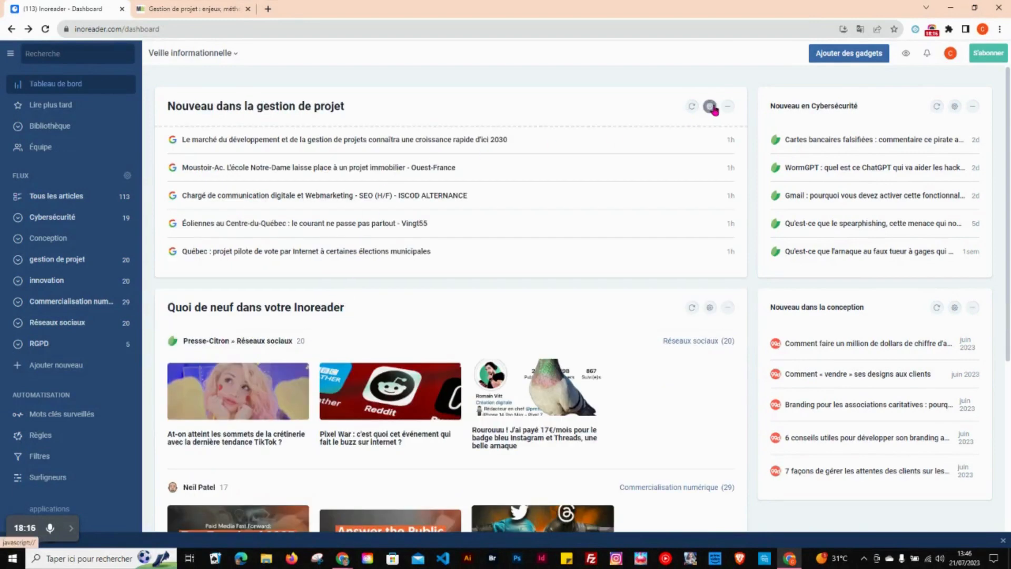
Step: Set the gestion de projet gadget's automatic refresh to 30 minutes, save, and move the gadget below the Conception gadget
{"action": "left_click", "coordinate": [711, 107]}
{"action": "left_click", "coordinate": [319, 247]}
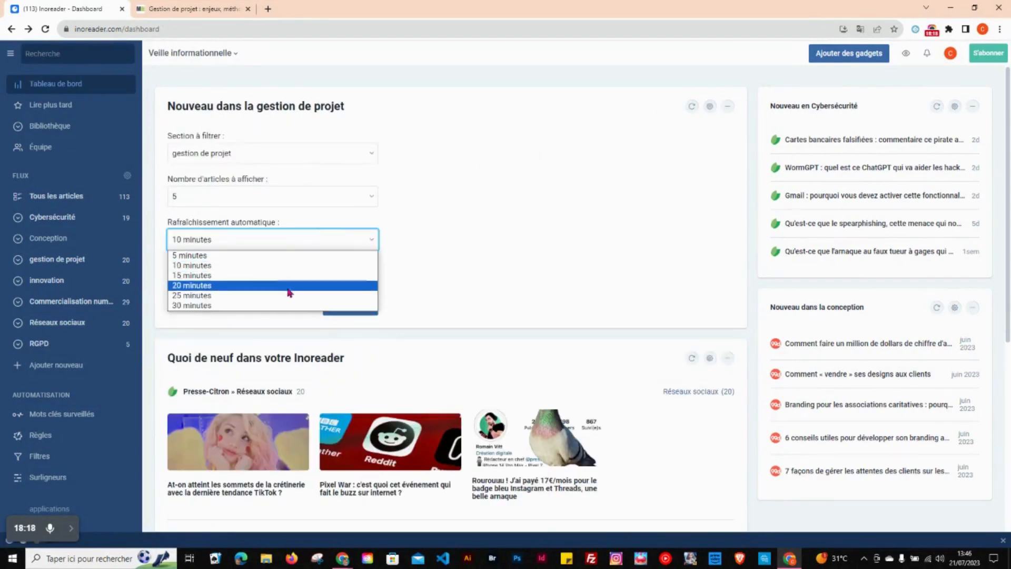
{"action": "left_click", "coordinate": [286, 305]}
{"action": "left_click", "coordinate": [337, 306]}
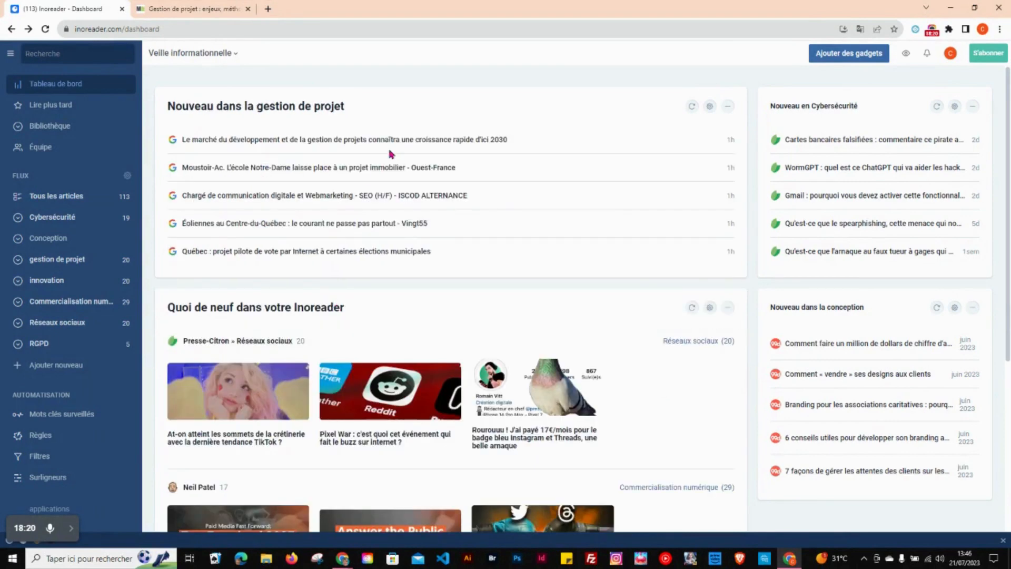
{"action": "left_click_drag", "start_coordinate": [485, 111], "coordinate": [911, 498]}
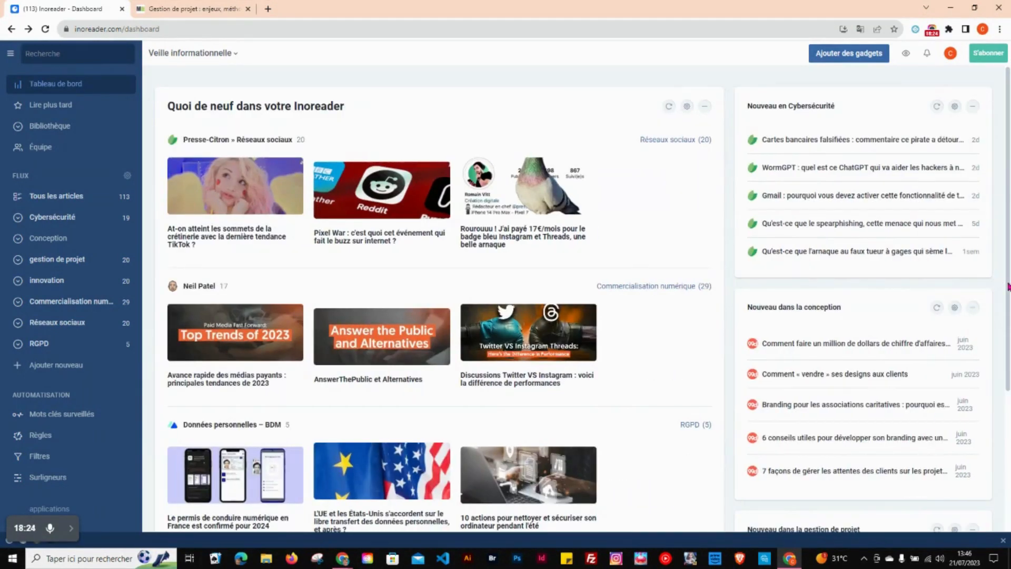
{"action": "scroll", "coordinate": [1005, 285], "scroll_direction": "down", "scroll_amount": 4}
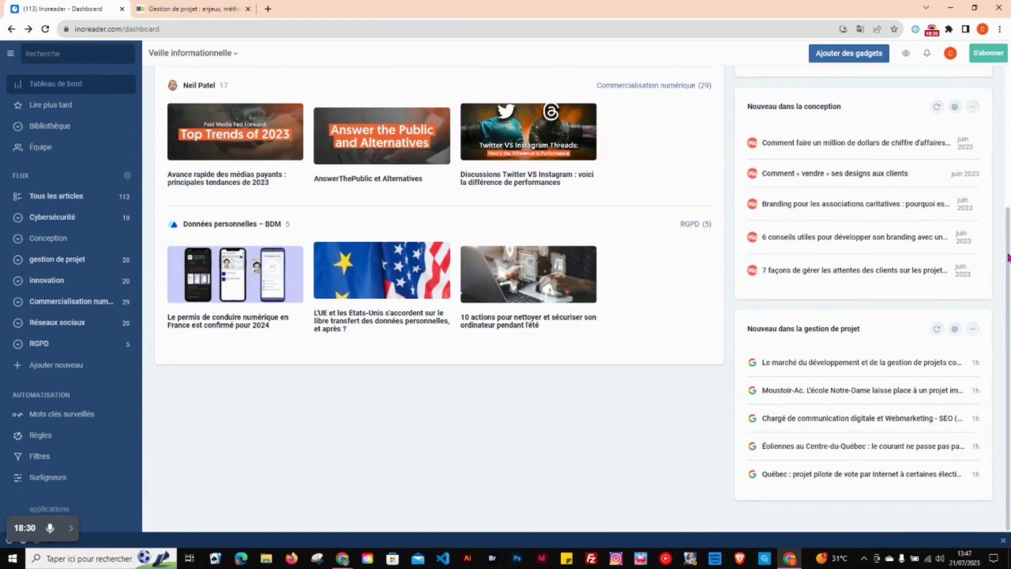
Step: Review the feed selection, number of feeds and articles-per-feed options of the Quoi de neuf dans votre Inoreader gadget, and save
{"action": "scroll", "coordinate": [1007, 258], "scroll_direction": "up", "scroll_amount": 4}
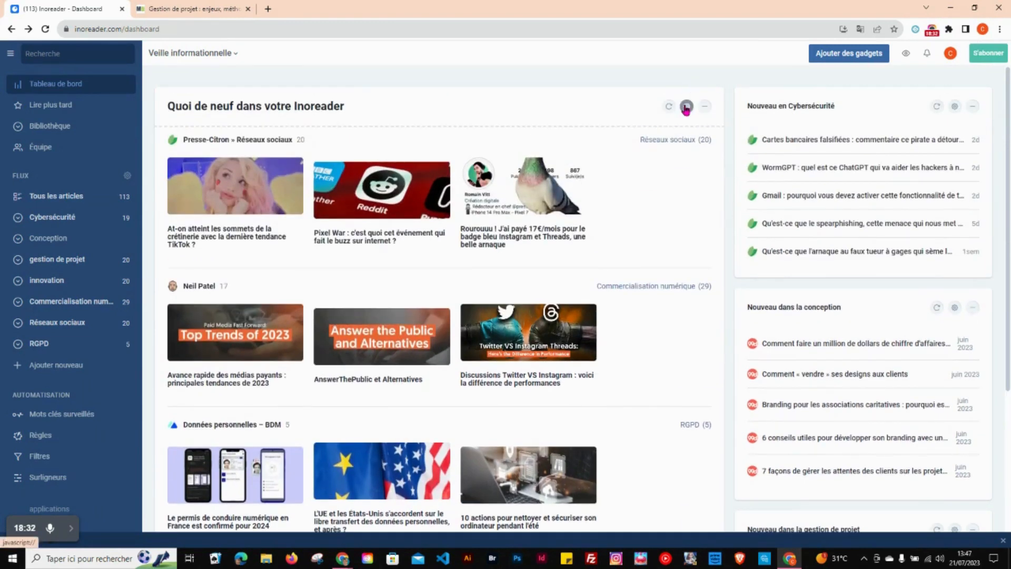
{"action": "left_click", "coordinate": [686, 107]}
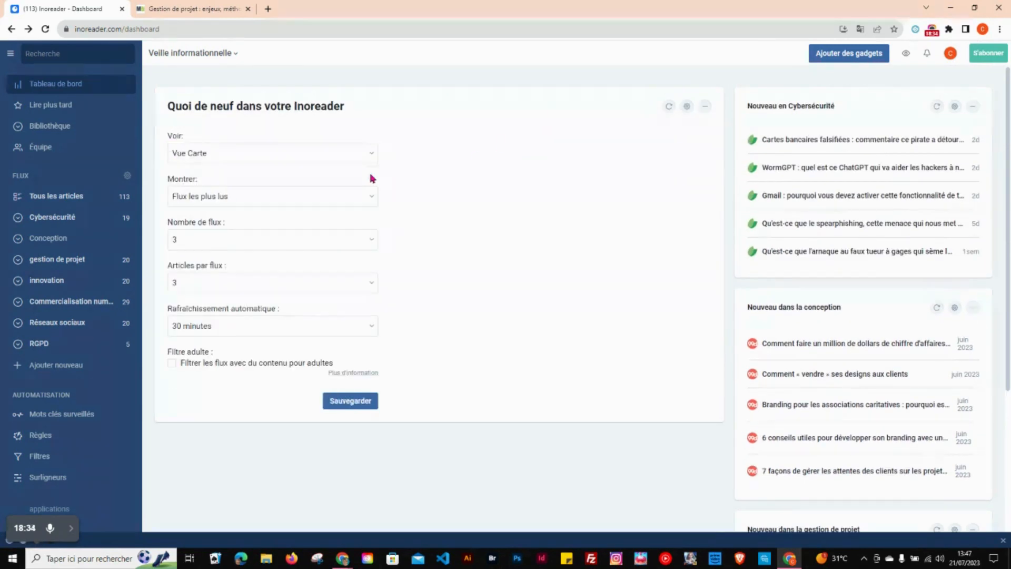
{"action": "left_click", "coordinate": [364, 196]}
{"action": "left_click", "coordinate": [365, 196]}
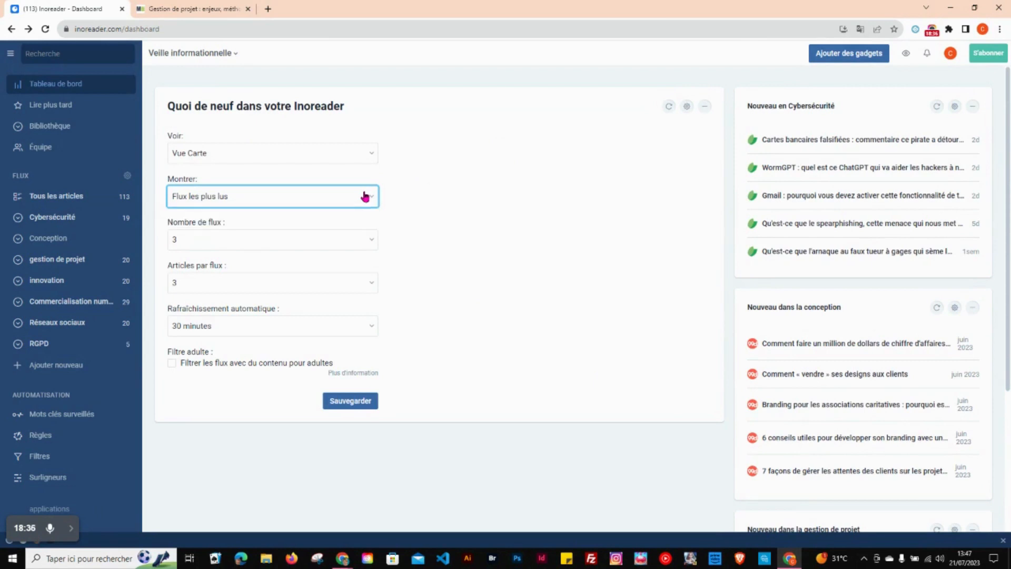
{"action": "left_click", "coordinate": [365, 238]}
{"action": "left_click", "coordinate": [365, 238]}
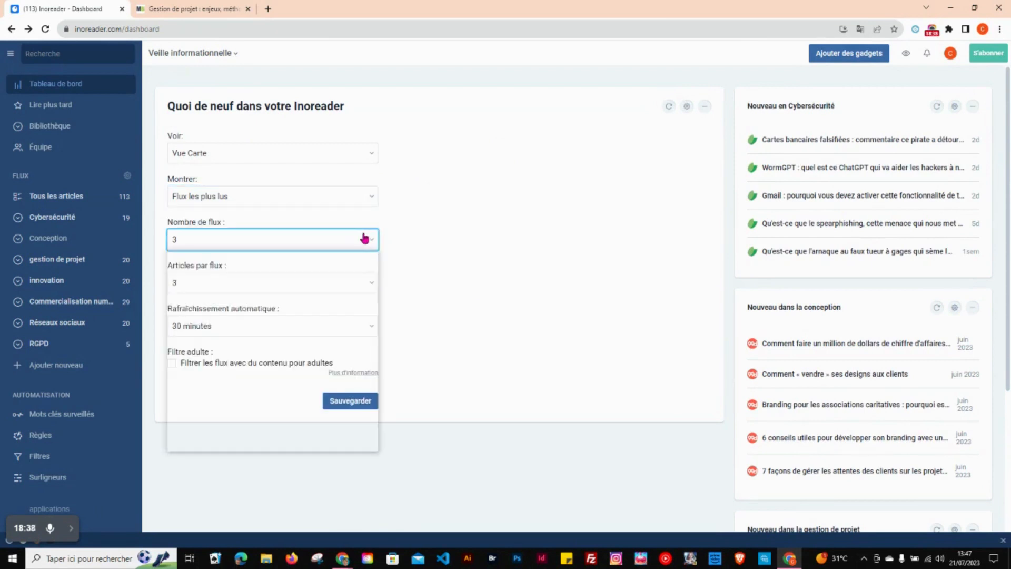
{"action": "left_click", "coordinate": [361, 284]}
{"action": "left_click", "coordinate": [361, 283]}
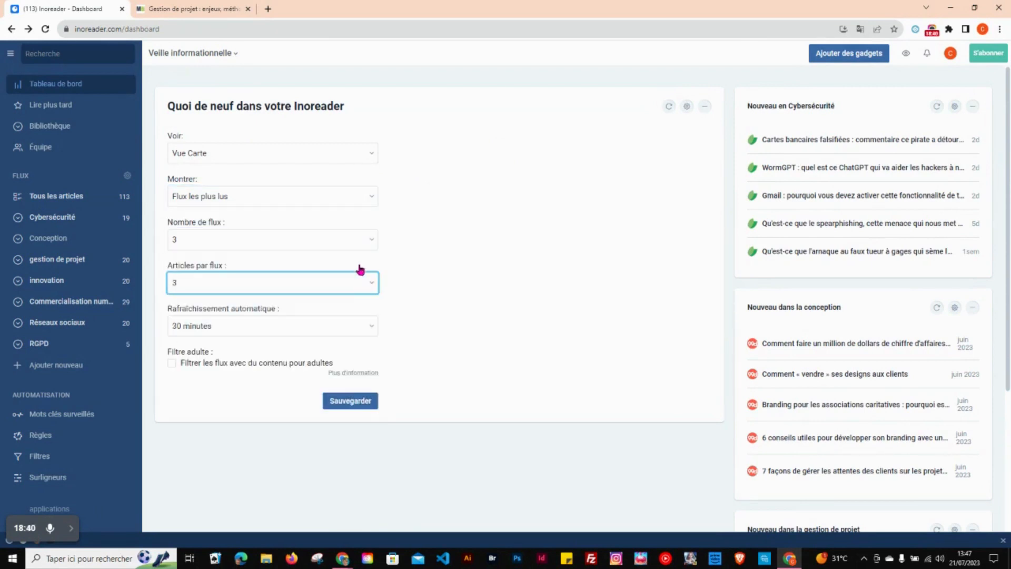
{"action": "left_click", "coordinate": [361, 401]}
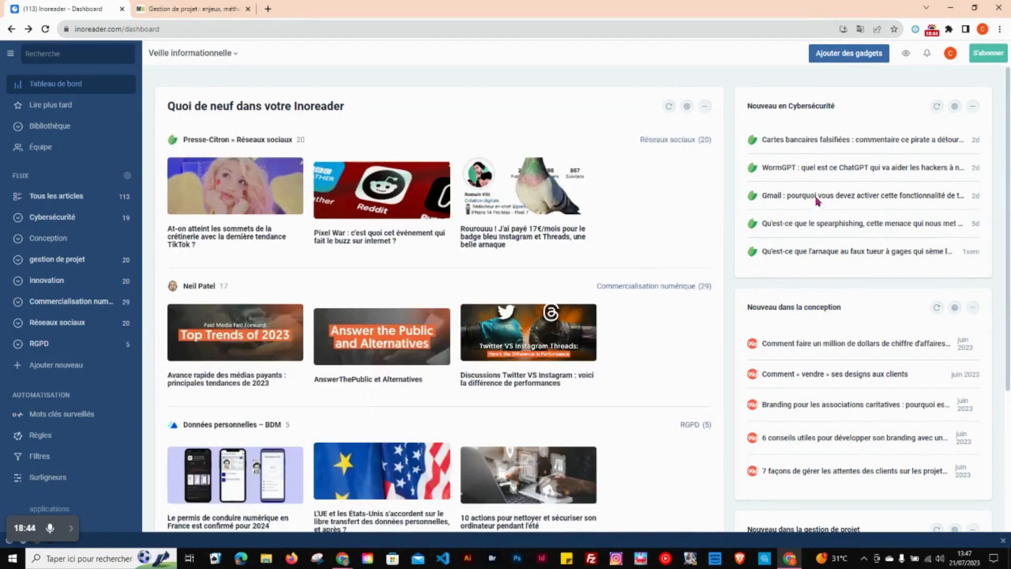
Step: Open the Presse-Citron article on the latest TikTok trend, examine its sharing and additional options, and close it
{"action": "scroll", "coordinate": [1007, 205], "scroll_direction": "down", "scroll_amount": 4}
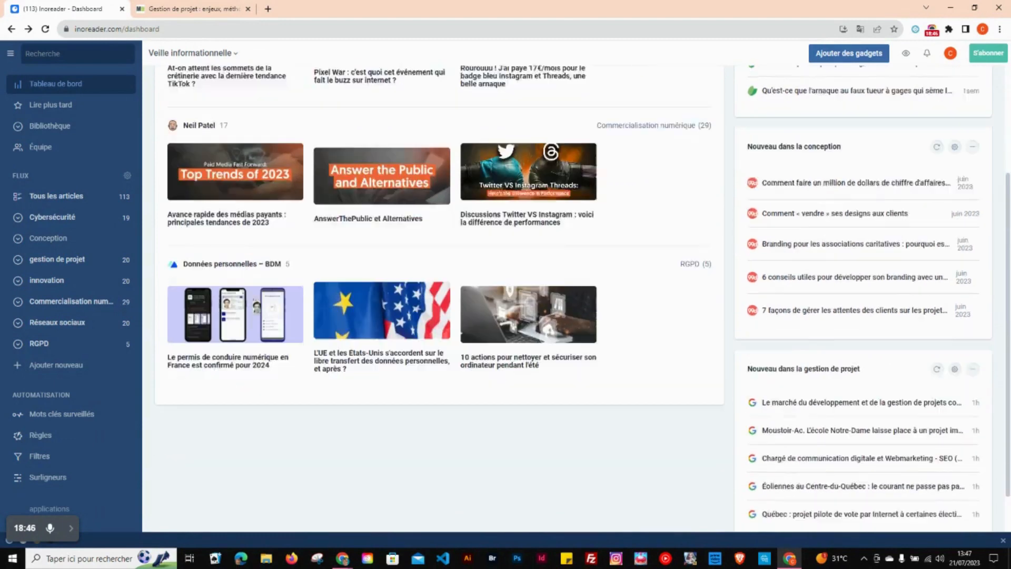
{"action": "scroll", "coordinate": [583, 298], "scroll_direction": "up", "scroll_amount": 4}
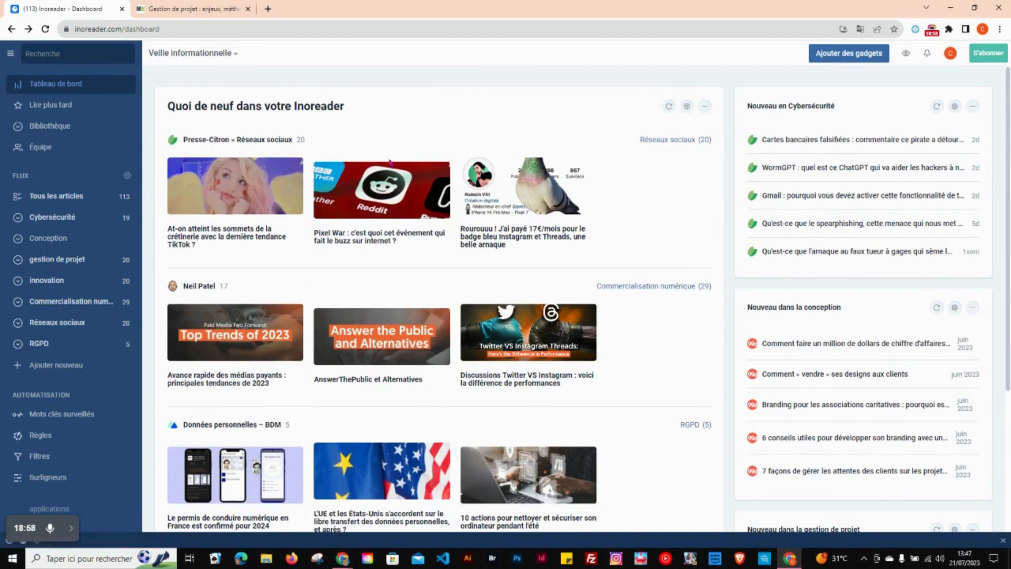
{"action": "left_click", "coordinate": [229, 190]}
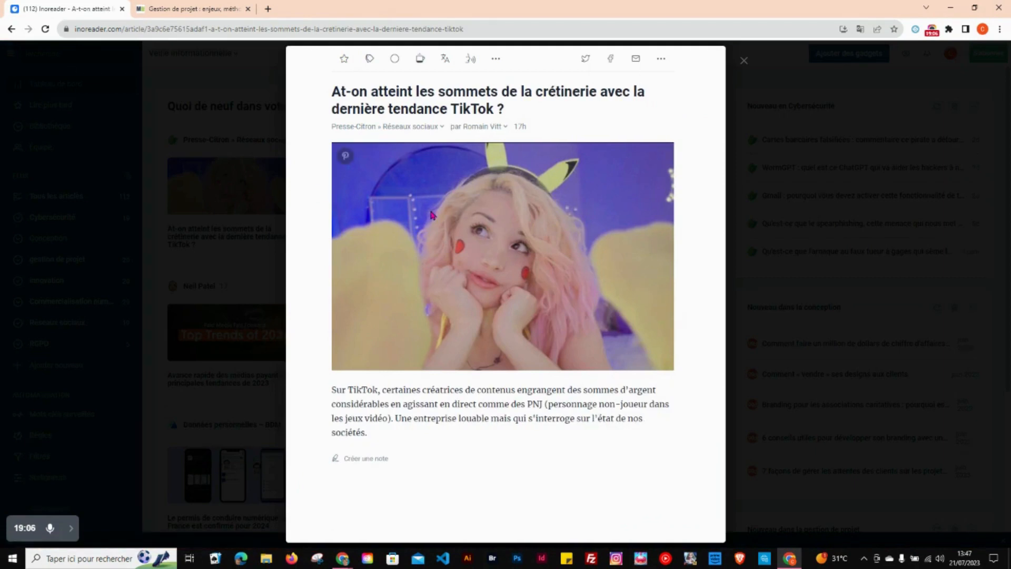
{"action": "left_click", "coordinate": [658, 62]}
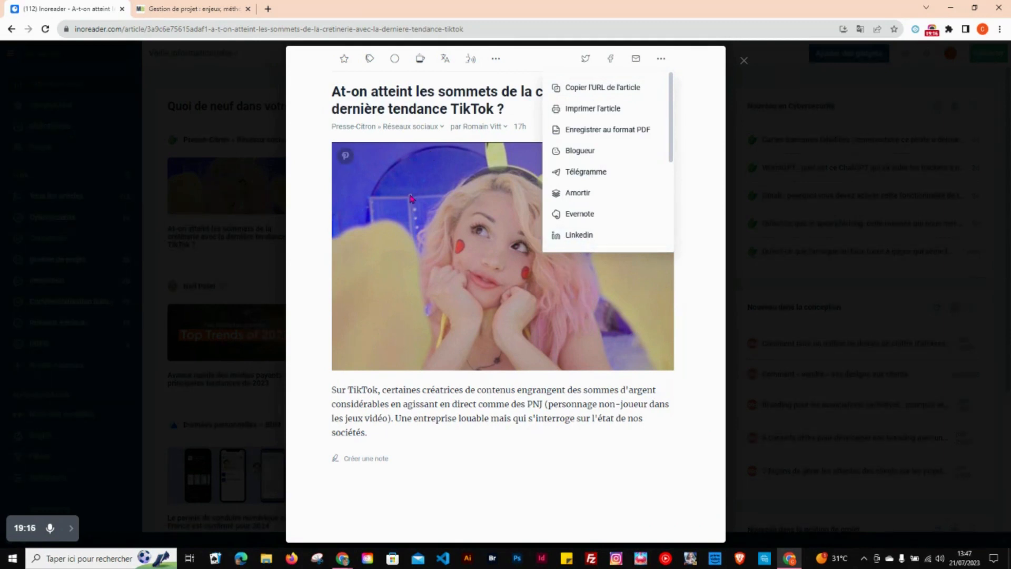
{"action": "left_click", "coordinate": [495, 63]}
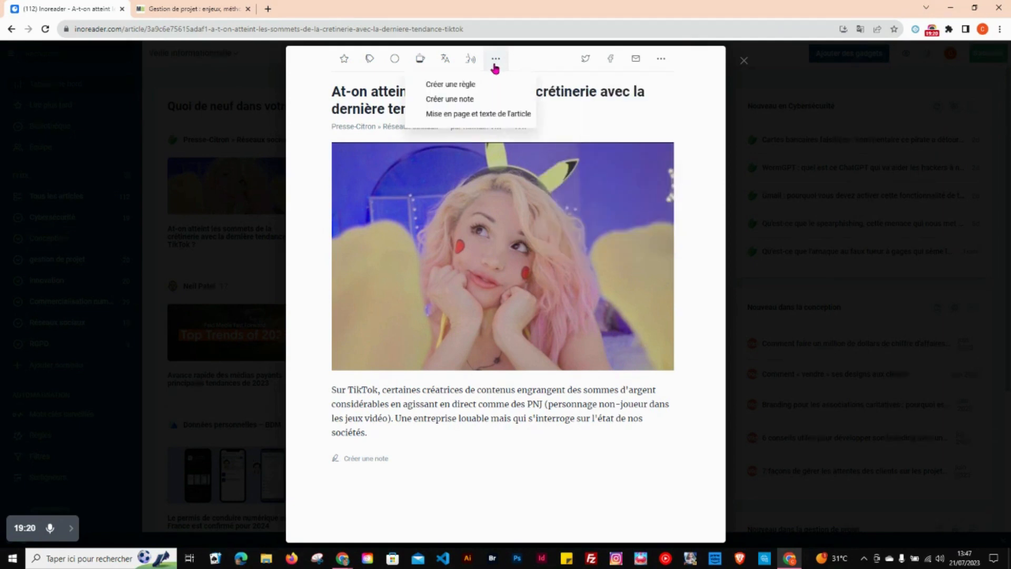
{"action": "left_click", "coordinate": [583, 125]}
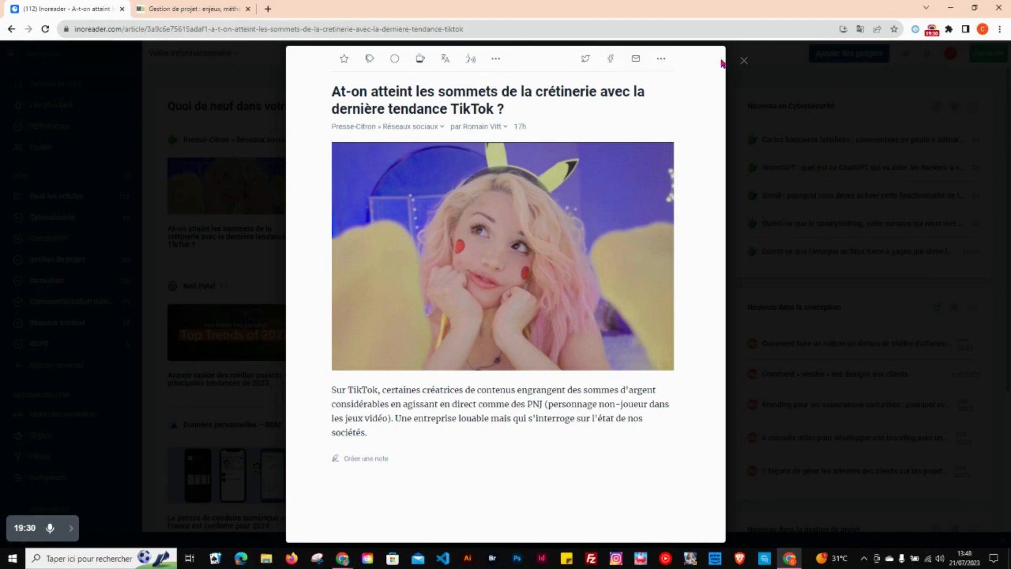
{"action": "left_click", "coordinate": [743, 61]}
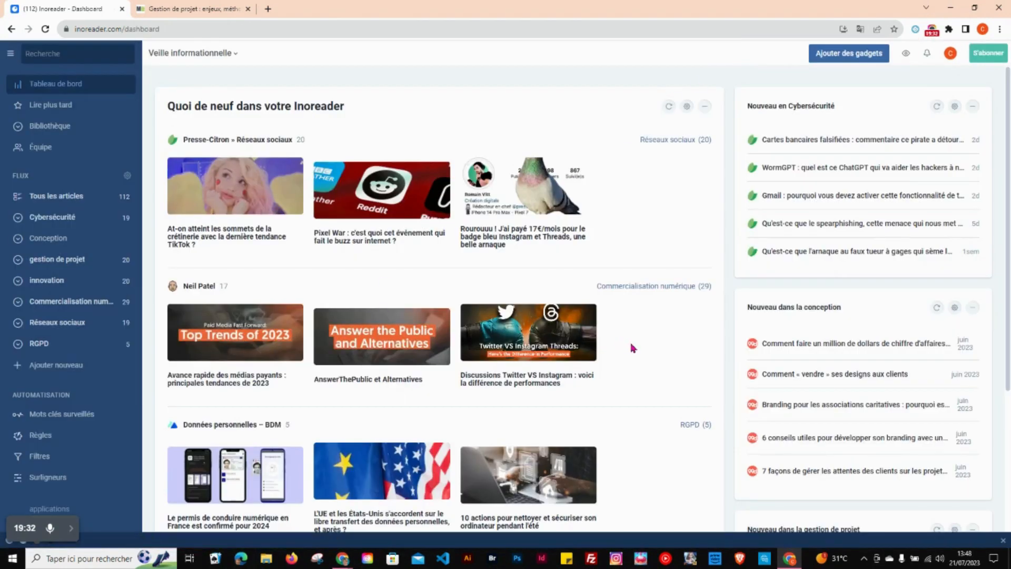
Step: View the Bibliothèque page and the article list of the Cybersécurité folder
{"action": "left_click", "coordinate": [55, 127]}
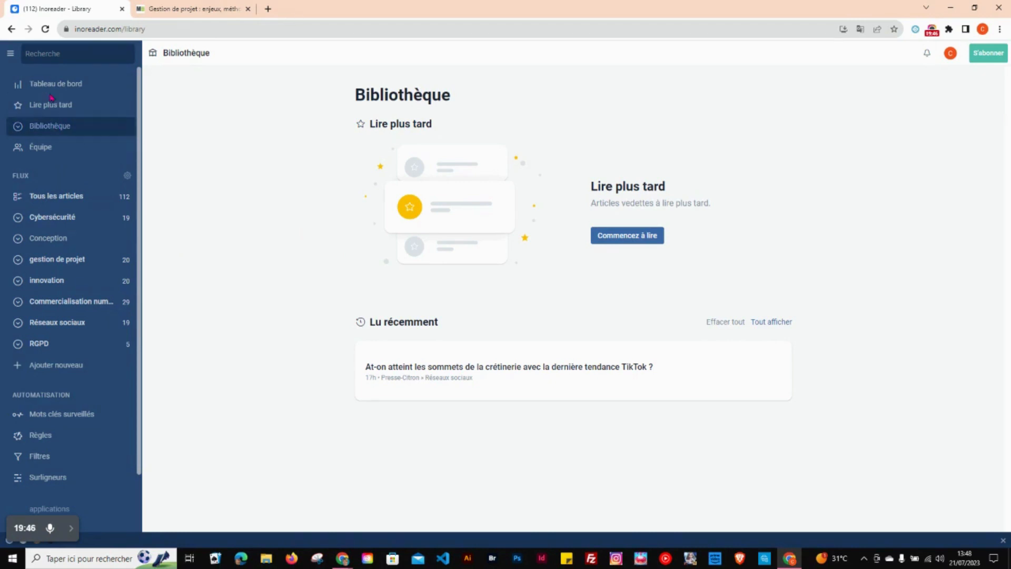
{"action": "left_click", "coordinate": [43, 222]}
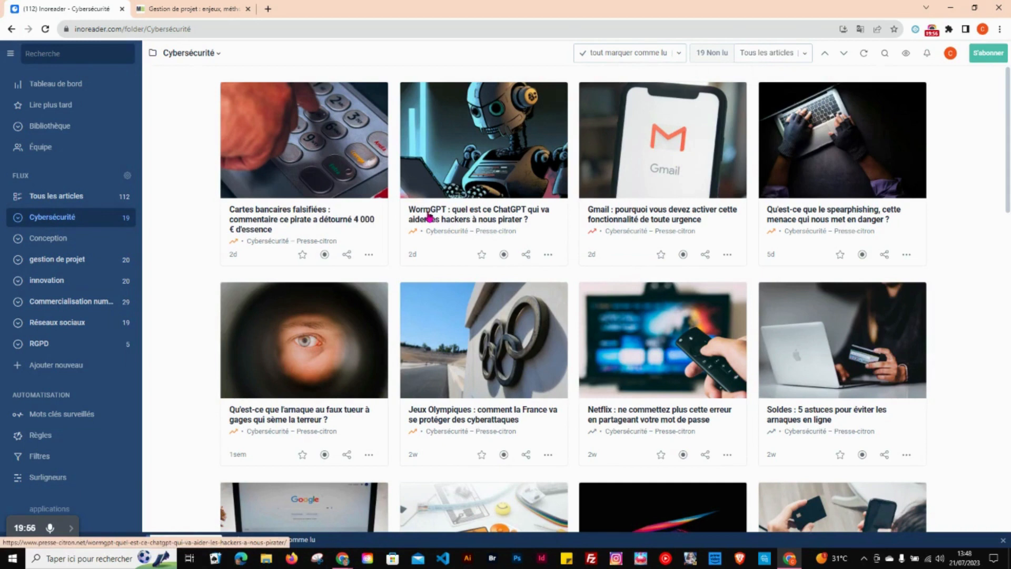
Step: Examine the additional options and the full list of sharing options for the WormGPT article in the Cybersécurité folder
{"action": "left_click", "coordinate": [548, 256]}
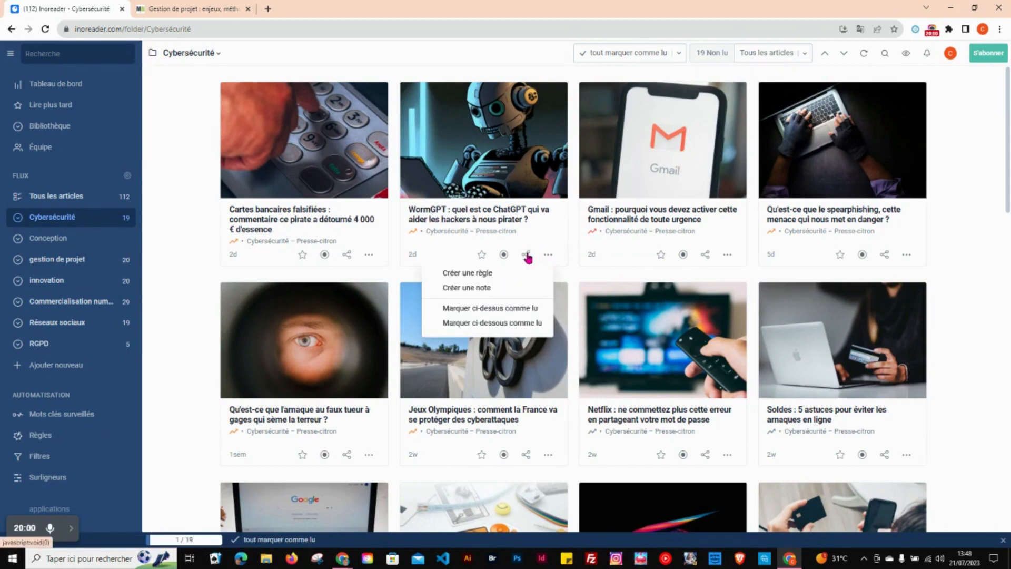
{"action": "left_click", "coordinate": [526, 255]}
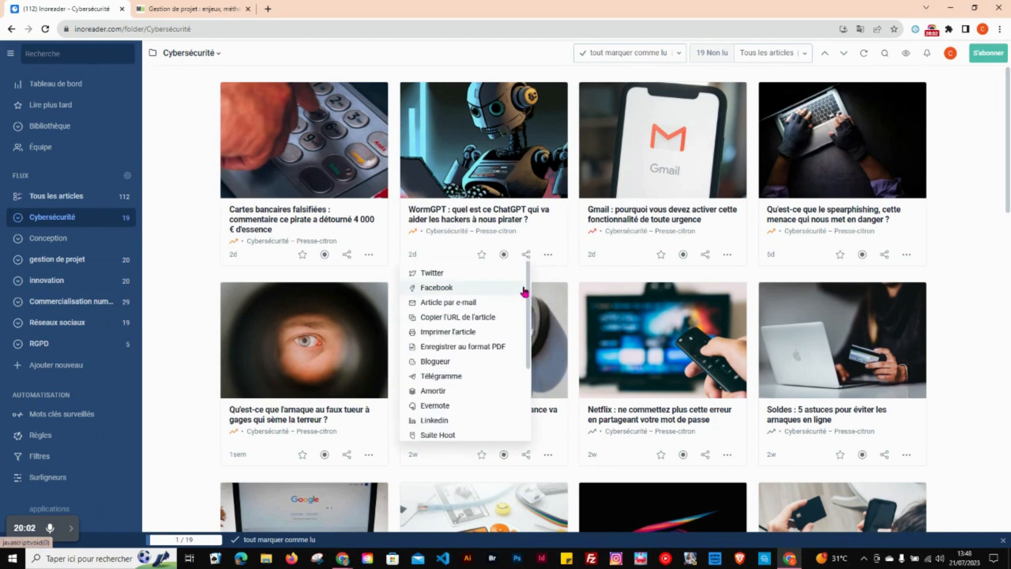
{"action": "left_click_drag", "start_coordinate": [528, 304], "coordinate": [528, 370]}
{"action": "left_click", "coordinate": [527, 367]}
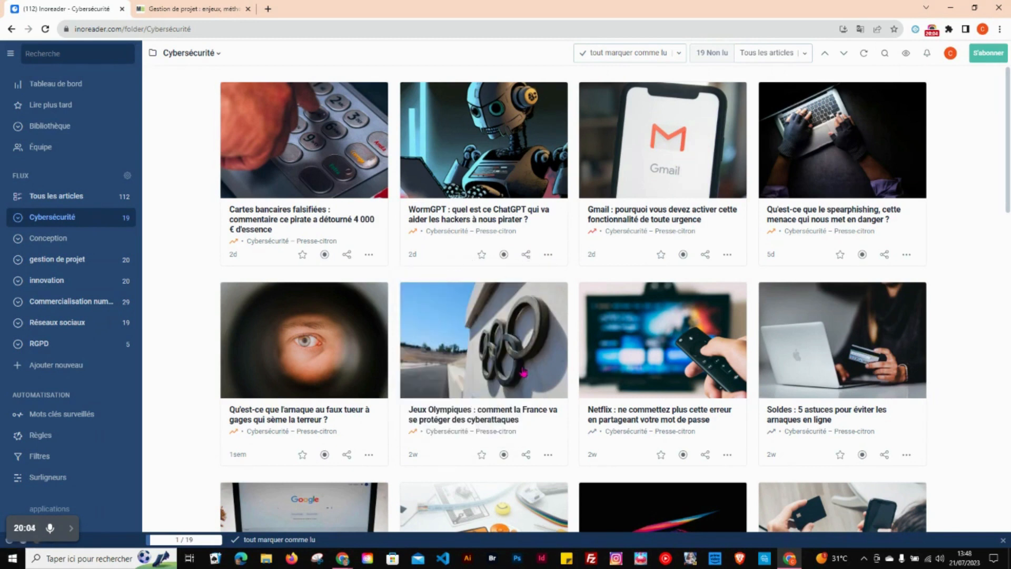
{"action": "left_click", "coordinate": [526, 255]}
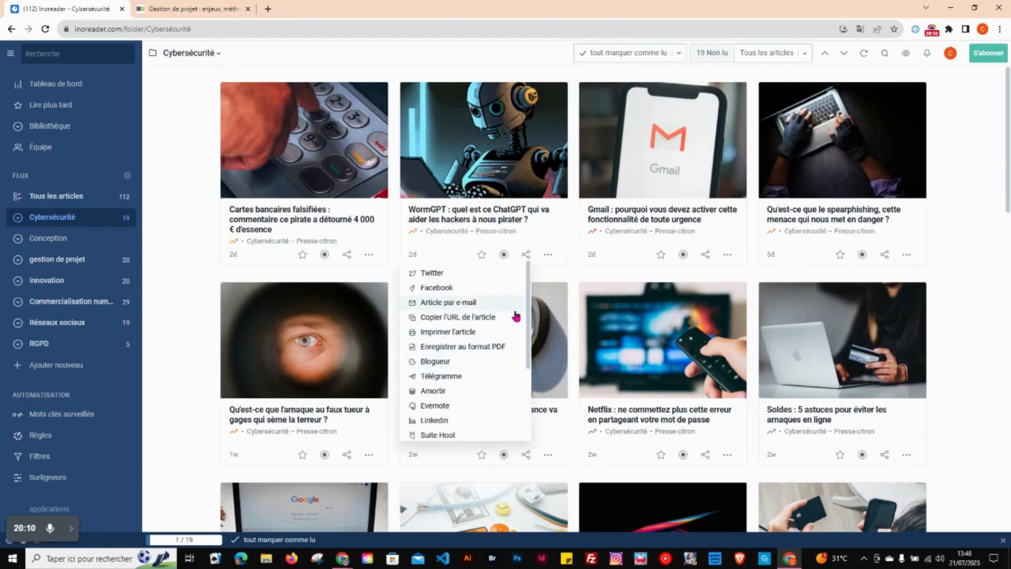
{"action": "left_click_drag", "start_coordinate": [528, 327], "coordinate": [519, 377]}
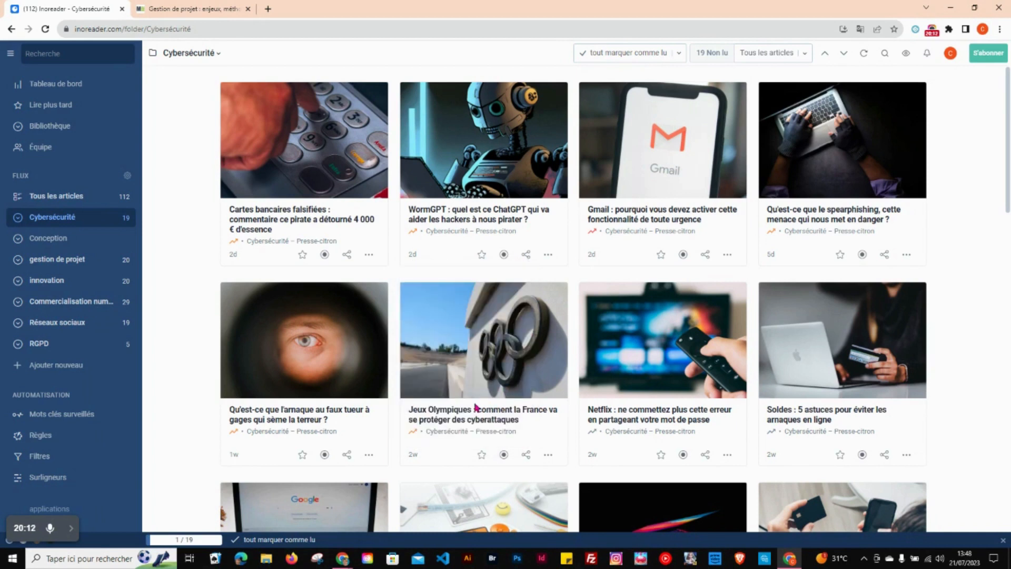
{"action": "left_click", "coordinate": [526, 254]}
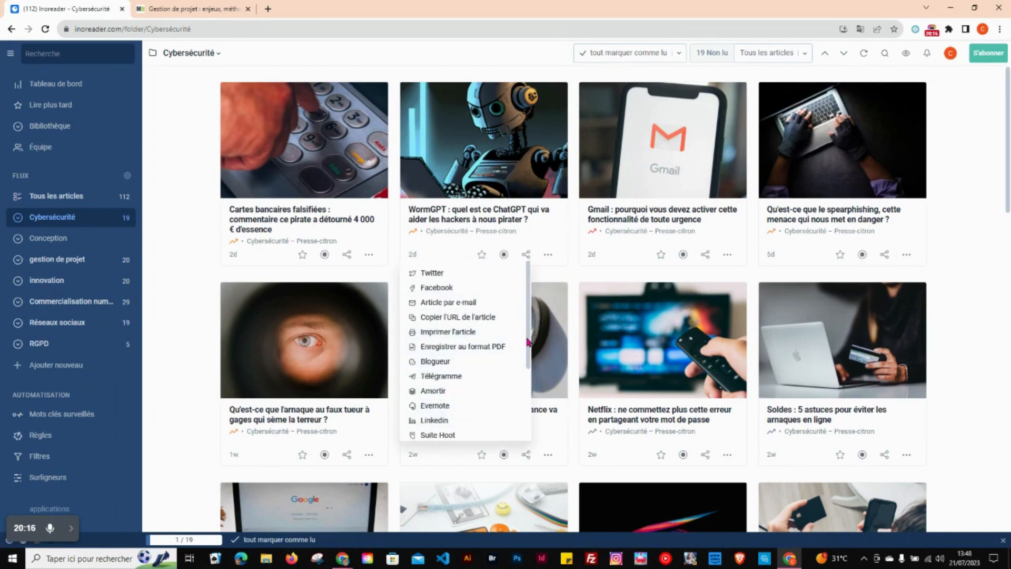
{"action": "left_click_drag", "start_coordinate": [528, 343], "coordinate": [517, 380]}
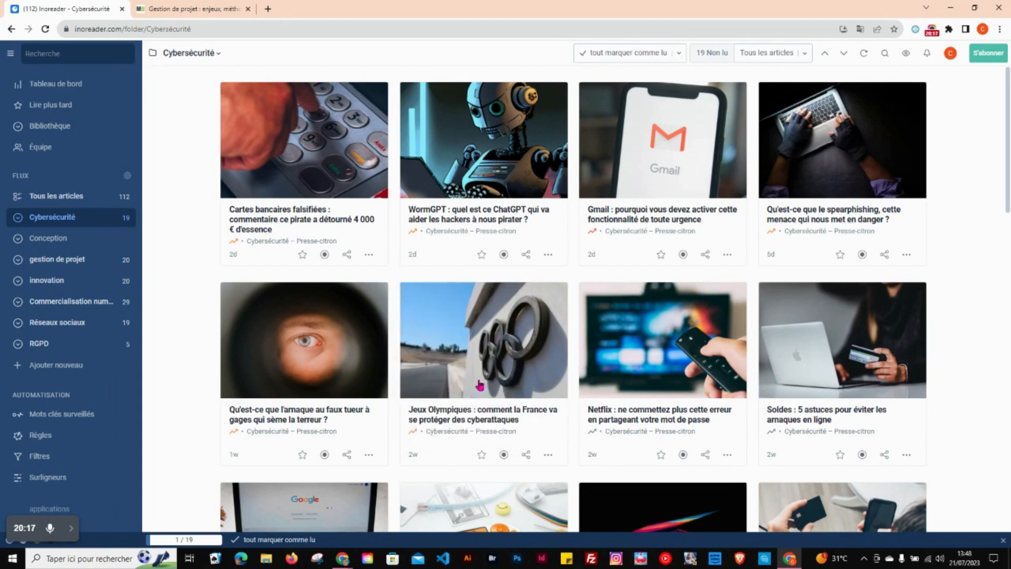
{"action": "left_click", "coordinate": [527, 256]}
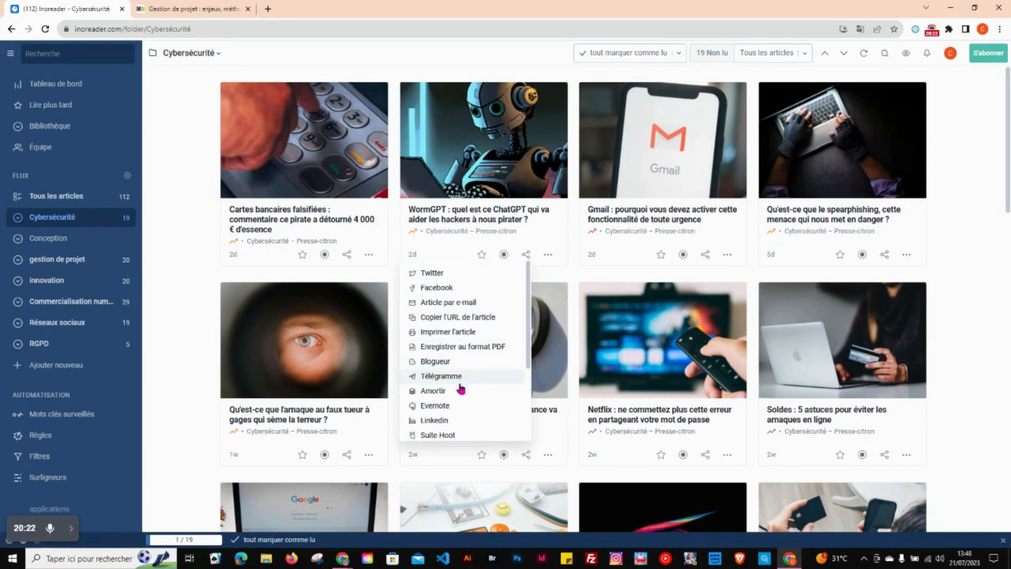
{"action": "scroll", "coordinate": [518, 327], "scroll_direction": "down", "scroll_amount": 3}
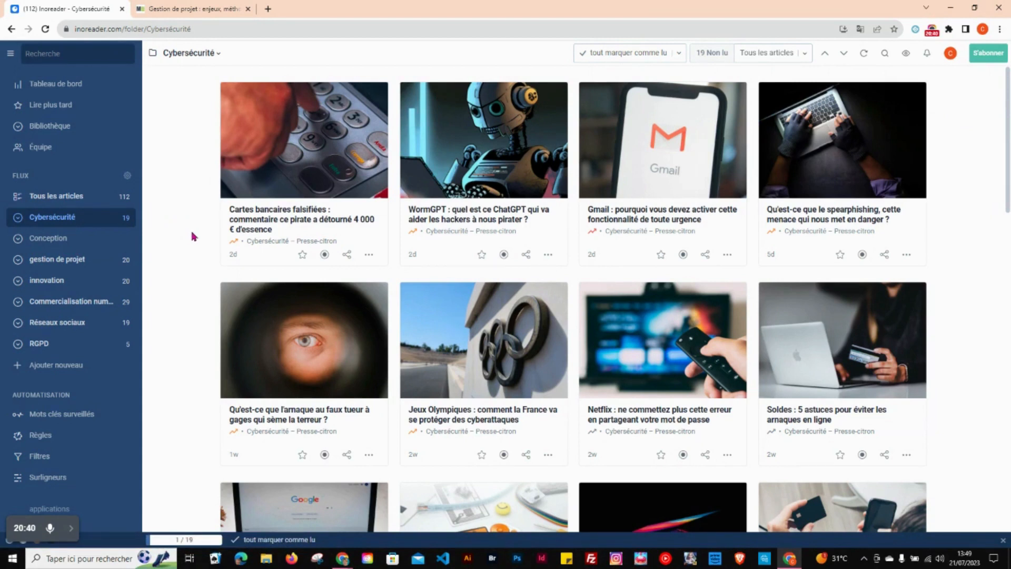
{"action": "left_click", "coordinate": [932, 33]}
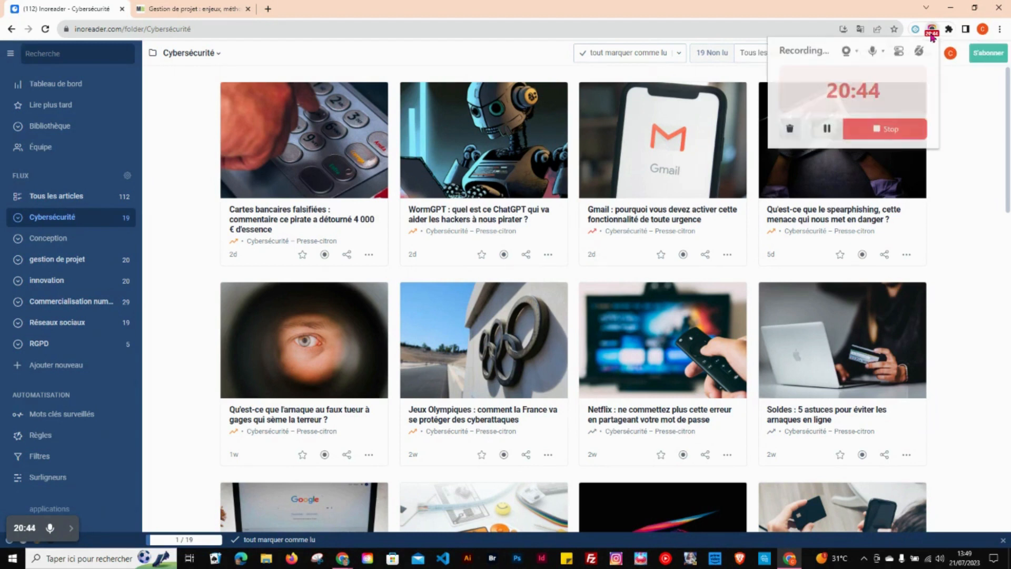